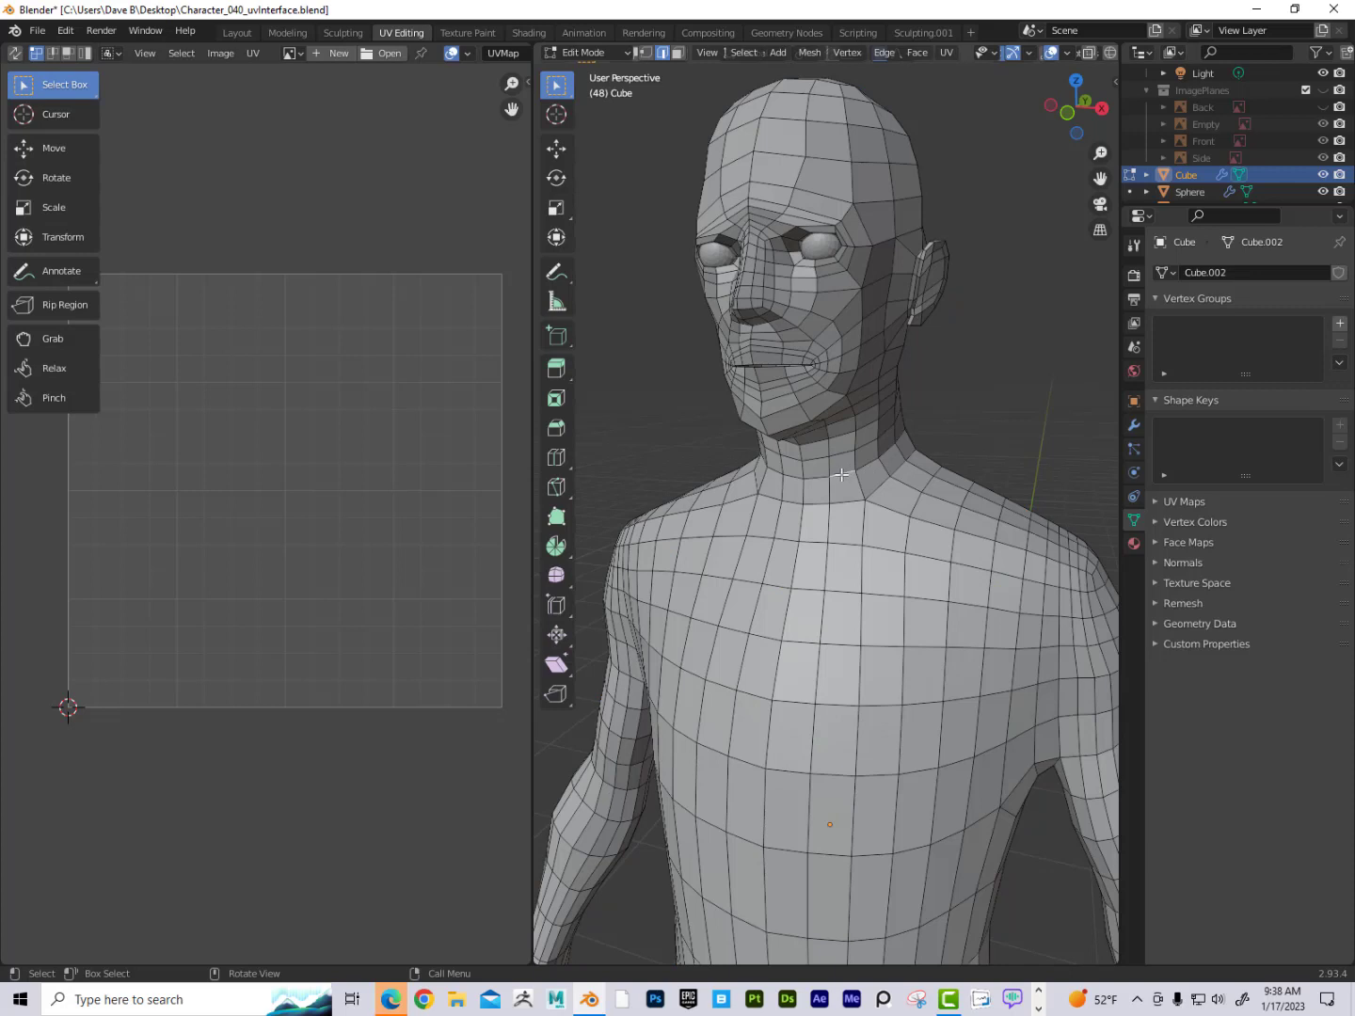
# Select the edge loop around the base of the neck and mark it as a seam.
pyautogui.keyDown('alt'); pyautogui.click(841, 472); pyautogui.keyUp('alt')
pyautogui.keyDown('alt'); pyautogui.click(773, 500); pyautogui.keyUp('alt')
pyautogui.keyDown('alt'); pyautogui.click(775, 475); pyautogui.keyUp('alt')
pyautogui.keyDown('alt'); pyautogui.click(874, 492); pyautogui.keyUp('alt')
pyautogui.keyDown('alt'); pyautogui.click(874, 492); pyautogui.keyUp('alt')
pyautogui.keyDown('alt'); pyautogui.click(855, 503); pyautogui.keyUp('alt')
pyautogui.moveTo(953, 405); pyautogui.dragTo(723, 463, button='middle')
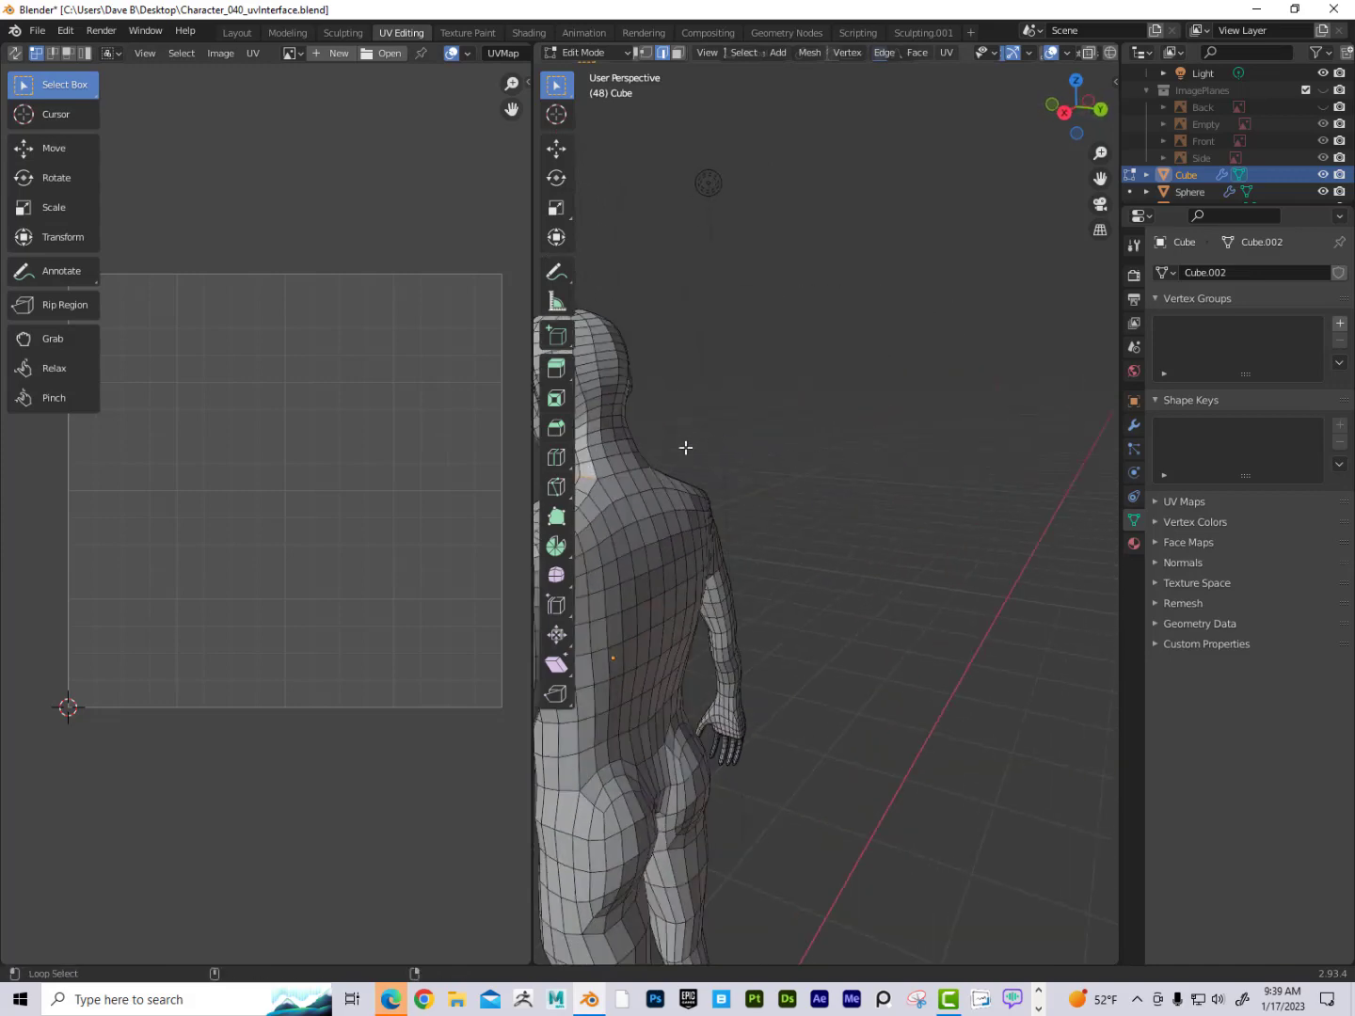
pyautogui.moveTo(606, 478); pyautogui.dragTo(942, 411, button='middle')
pyautogui.scroll(2, 943, 411)
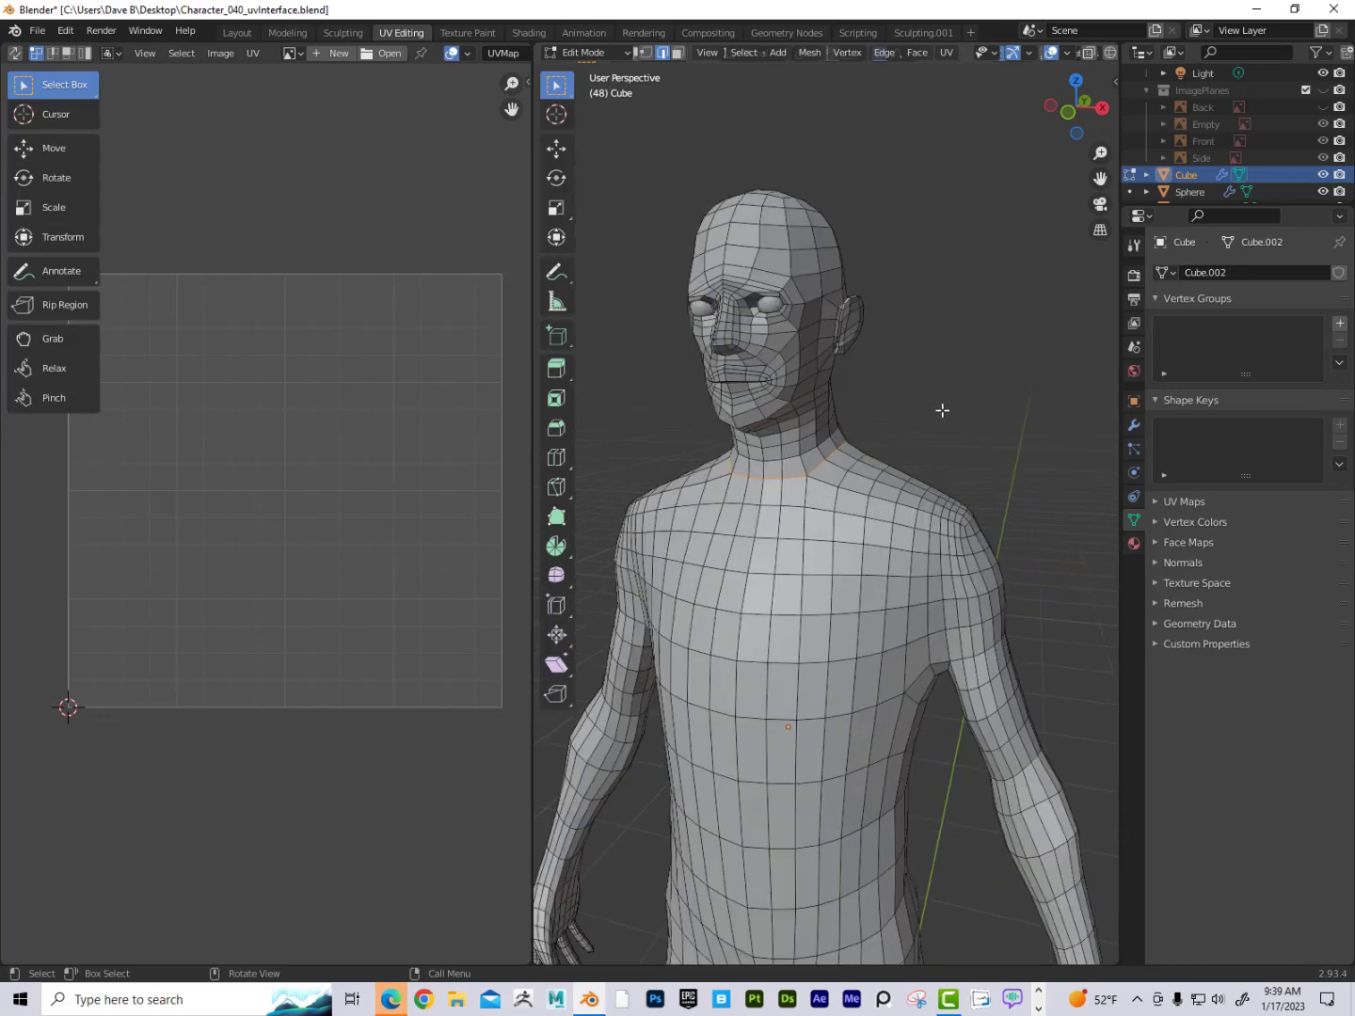
pyautogui.press('q')
pyautogui.click(945, 417)
# Mark the edge loops around both shoulders, where the arms meet the torso, as seams.
pyautogui.moveTo(947, 542); pyautogui.dragTo(945, 536, button='middle')
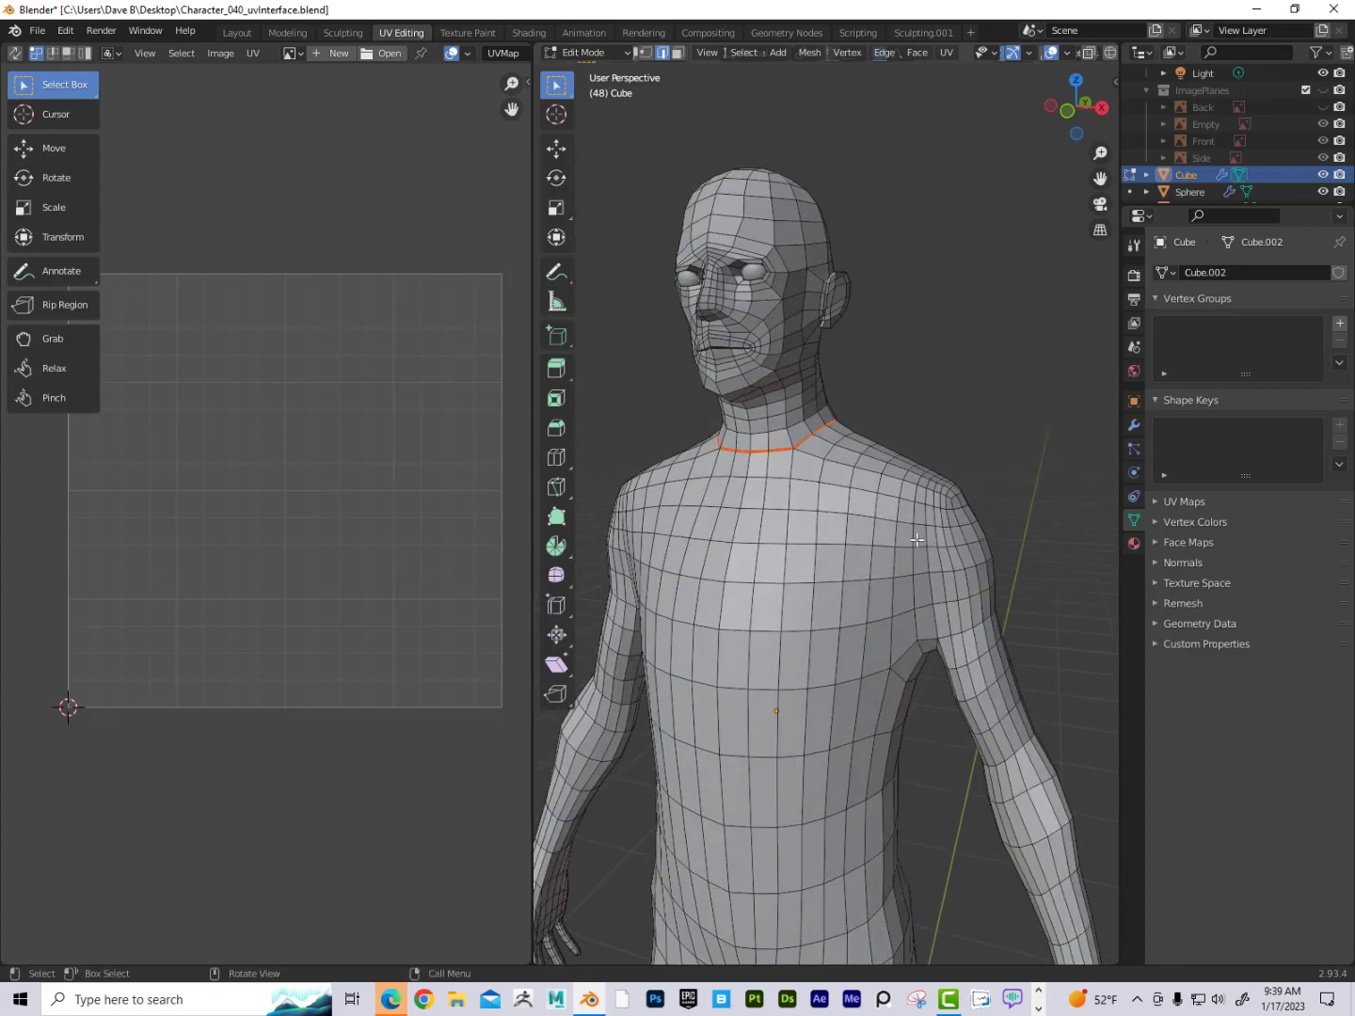
pyautogui.keyDown('alt'); pyautogui.click(915, 538); pyautogui.keyUp('alt')
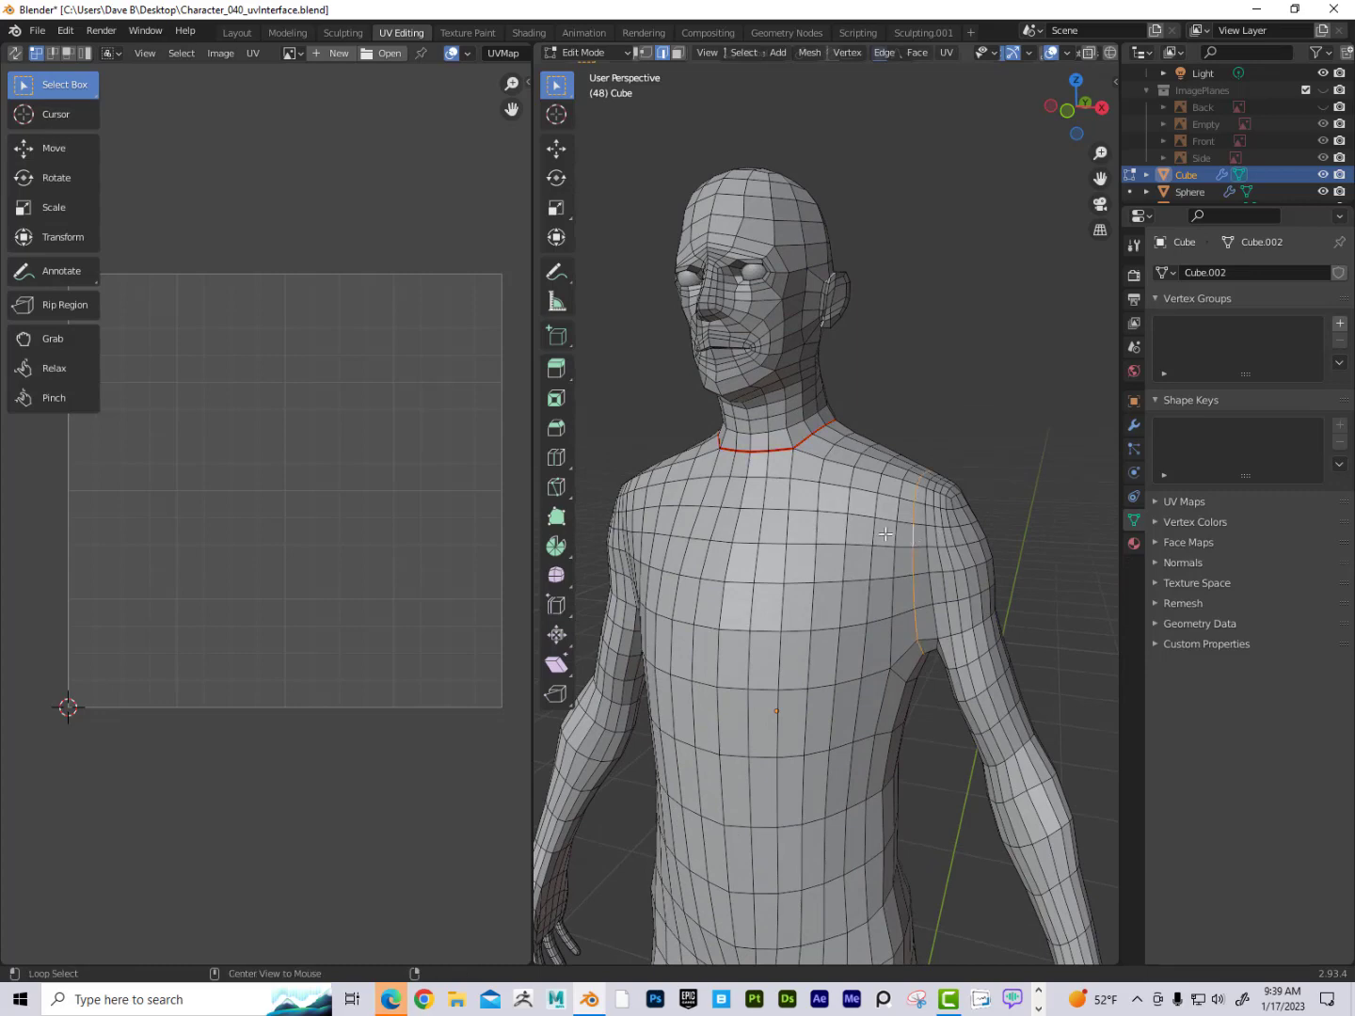
pyautogui.moveTo(923, 528); pyautogui.dragTo(945, 522, button='middle')
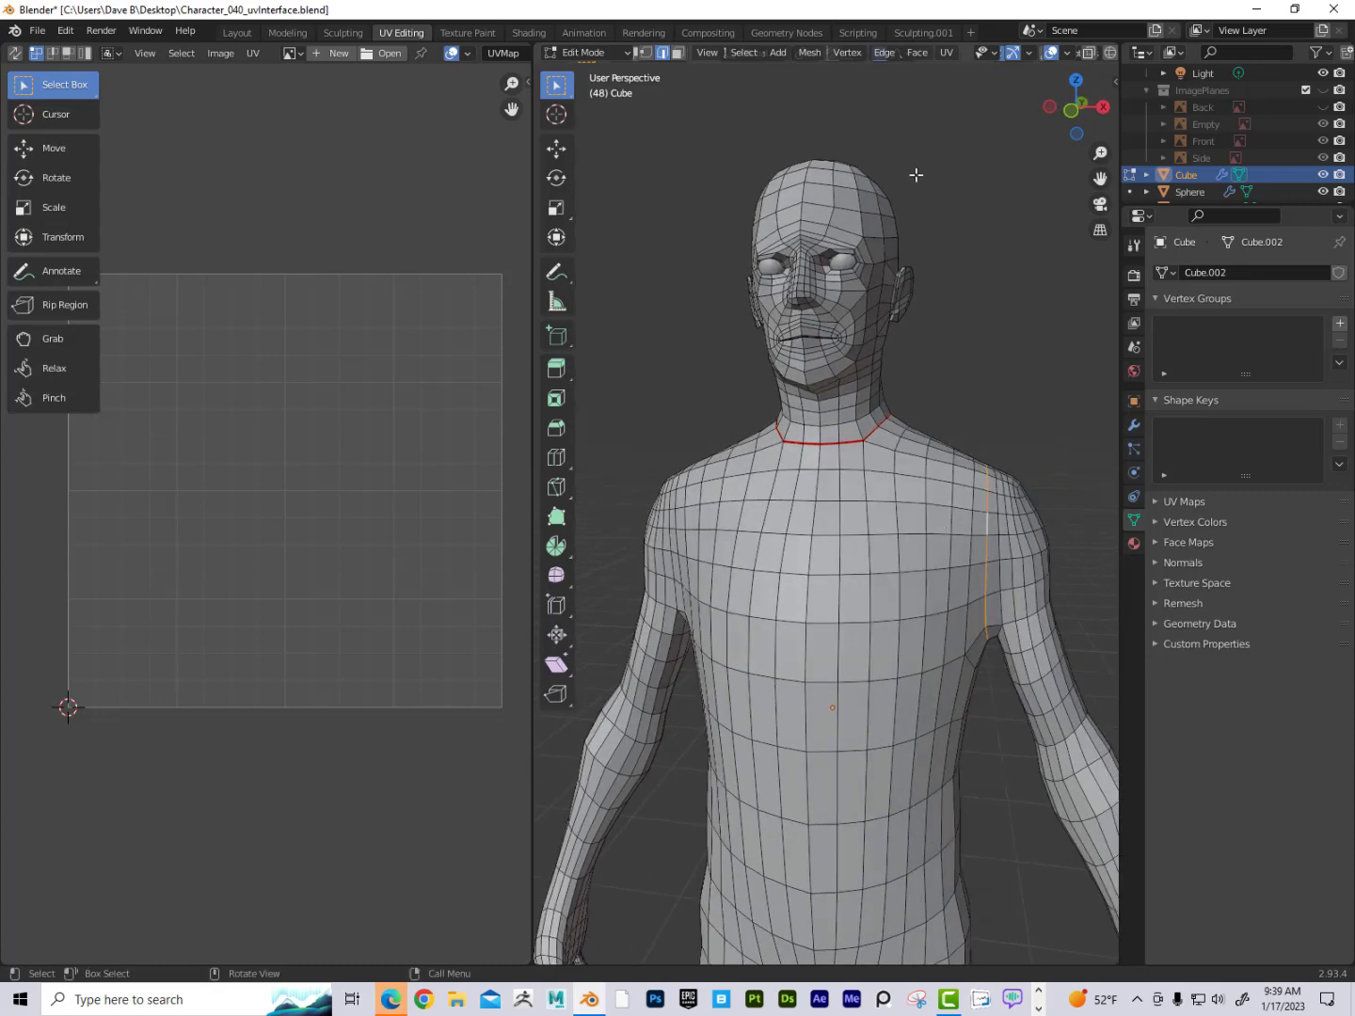
pyautogui.moveTo(530, 214)
pyautogui.mouseDown()
pyautogui.moveTo(292, 211)
pyautogui.moveTo(555, 220)
pyautogui.mouseUp()
pyautogui.moveTo(710, 421); pyautogui.dragTo(734, 408, button='middle')
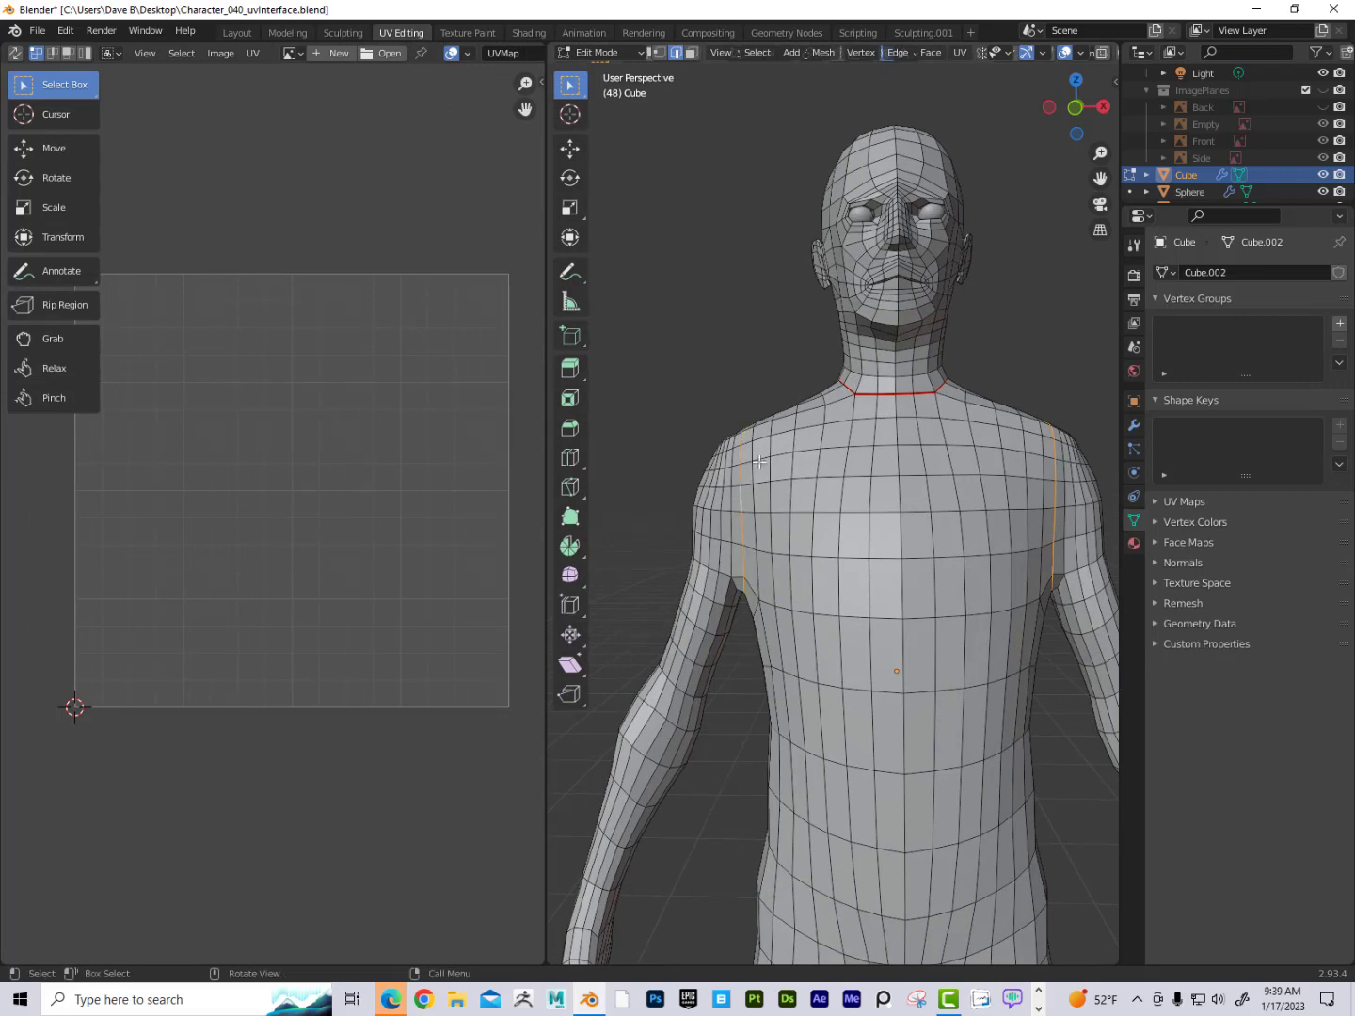
pyautogui.moveTo(739, 499); pyautogui.dragTo(740, 461, button='middle')
pyautogui.press('q')
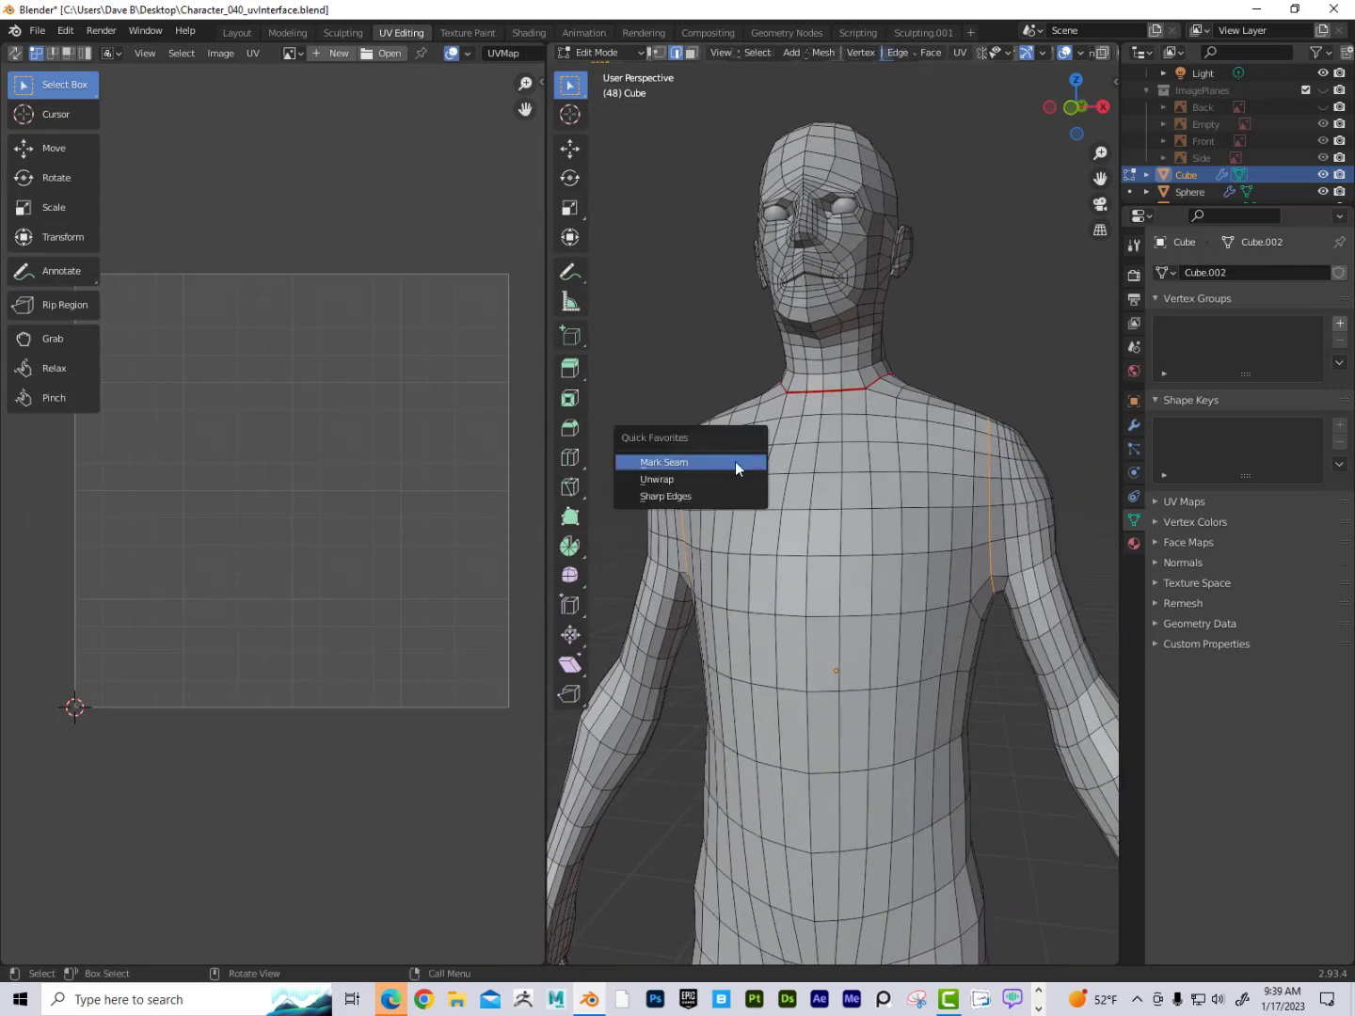
pyautogui.click(733, 460)
# Mark the edge loops around the tops of both thighs as seams.
pyautogui.moveTo(873, 489); pyautogui.dragTo(887, 404, button='middle')
pyautogui.scroll(-3, 884, 480)
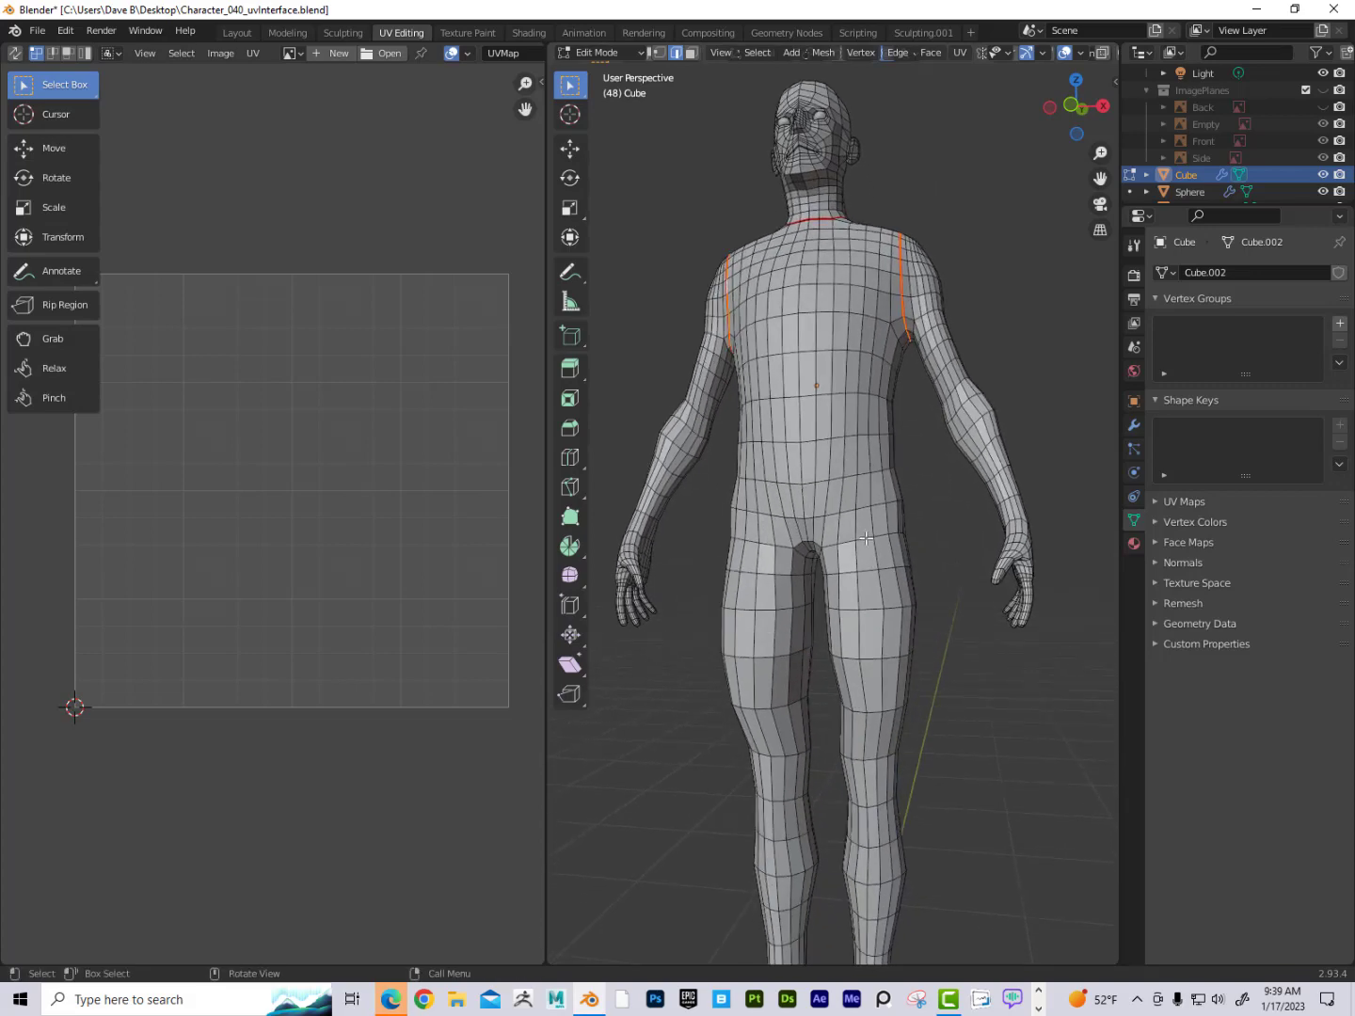
pyautogui.keyDown('alt'); pyautogui.click(867, 538); pyautogui.keyUp('alt')
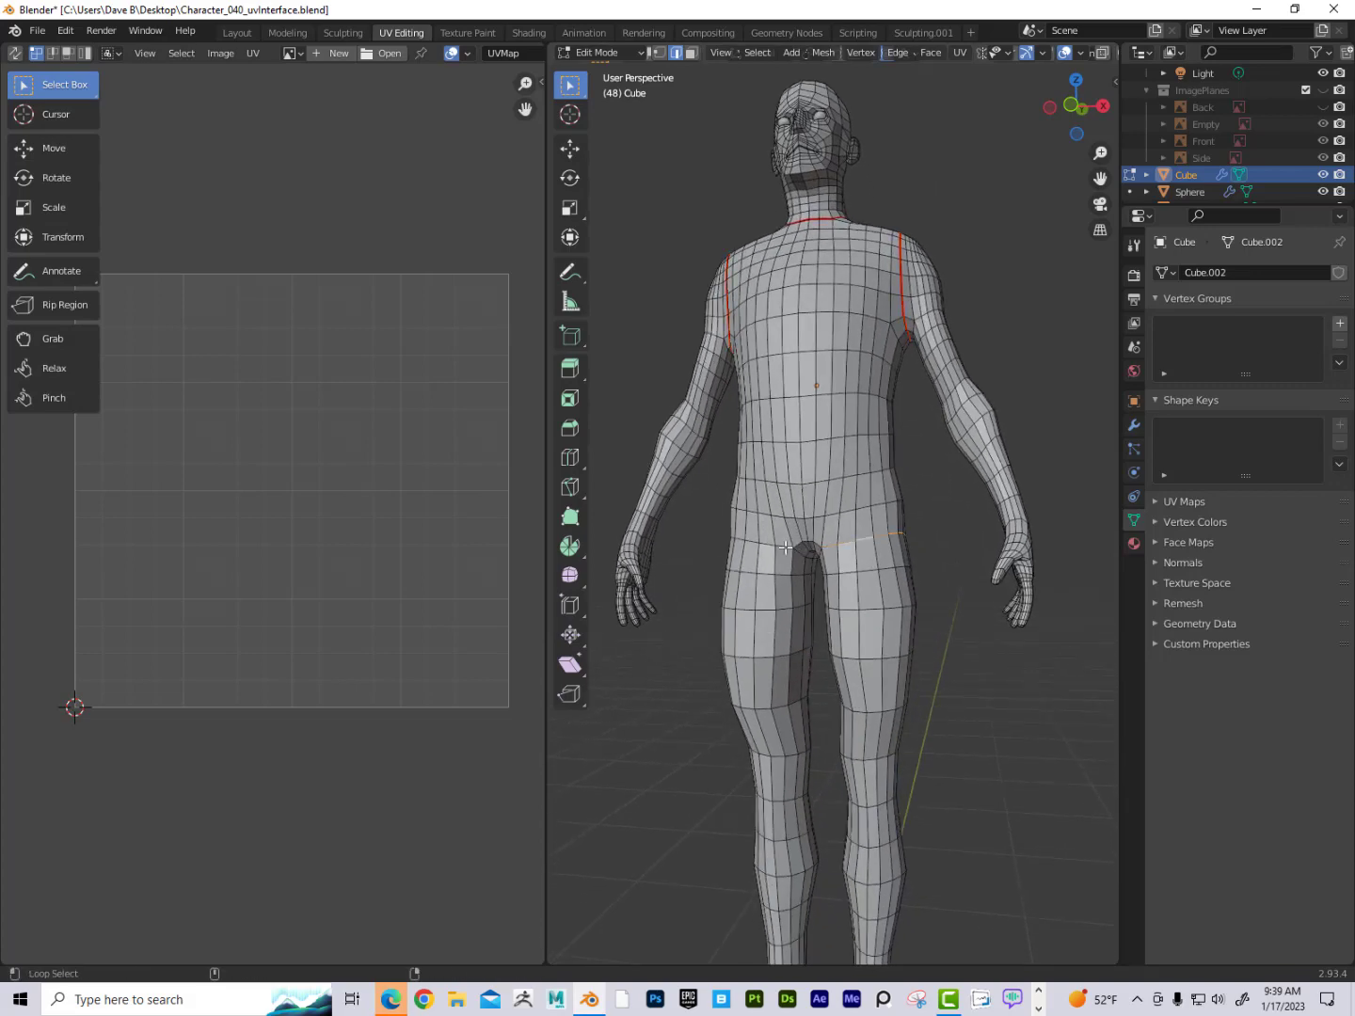
pyautogui.moveTo(837, 549); pyautogui.dragTo(981, 480, button='middle')
pyautogui.press('q')
pyautogui.click(905, 510)
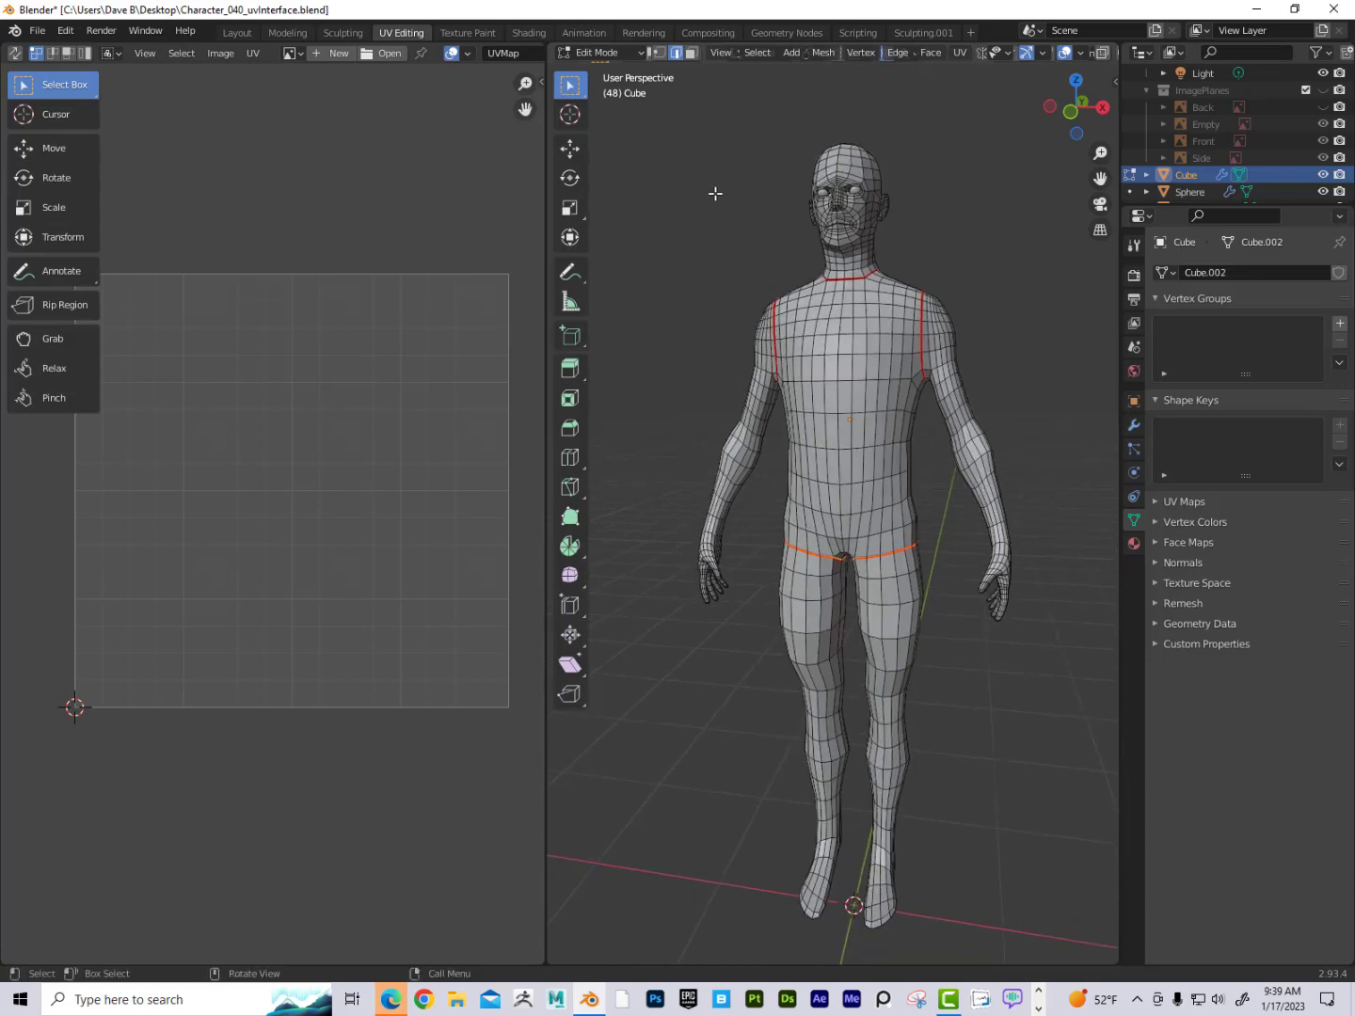
# Select the entire body mesh and unwrap it along the neck, shoulder and thigh seams.
pyautogui.press('Tab')
pyautogui.press('Tab')
pyautogui.press('a')
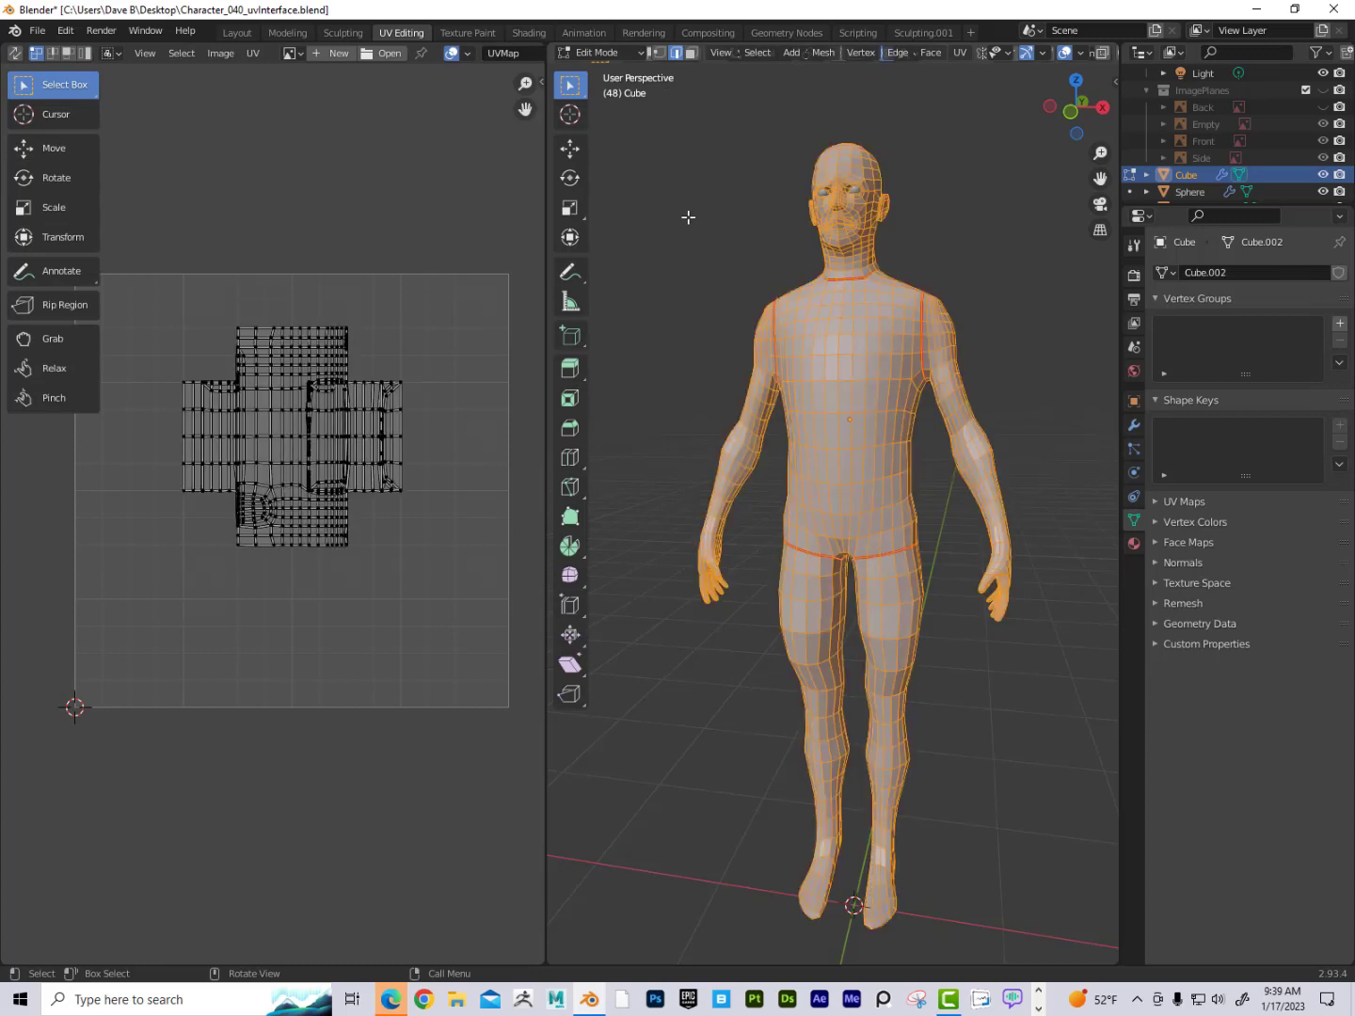
pyautogui.press('q')
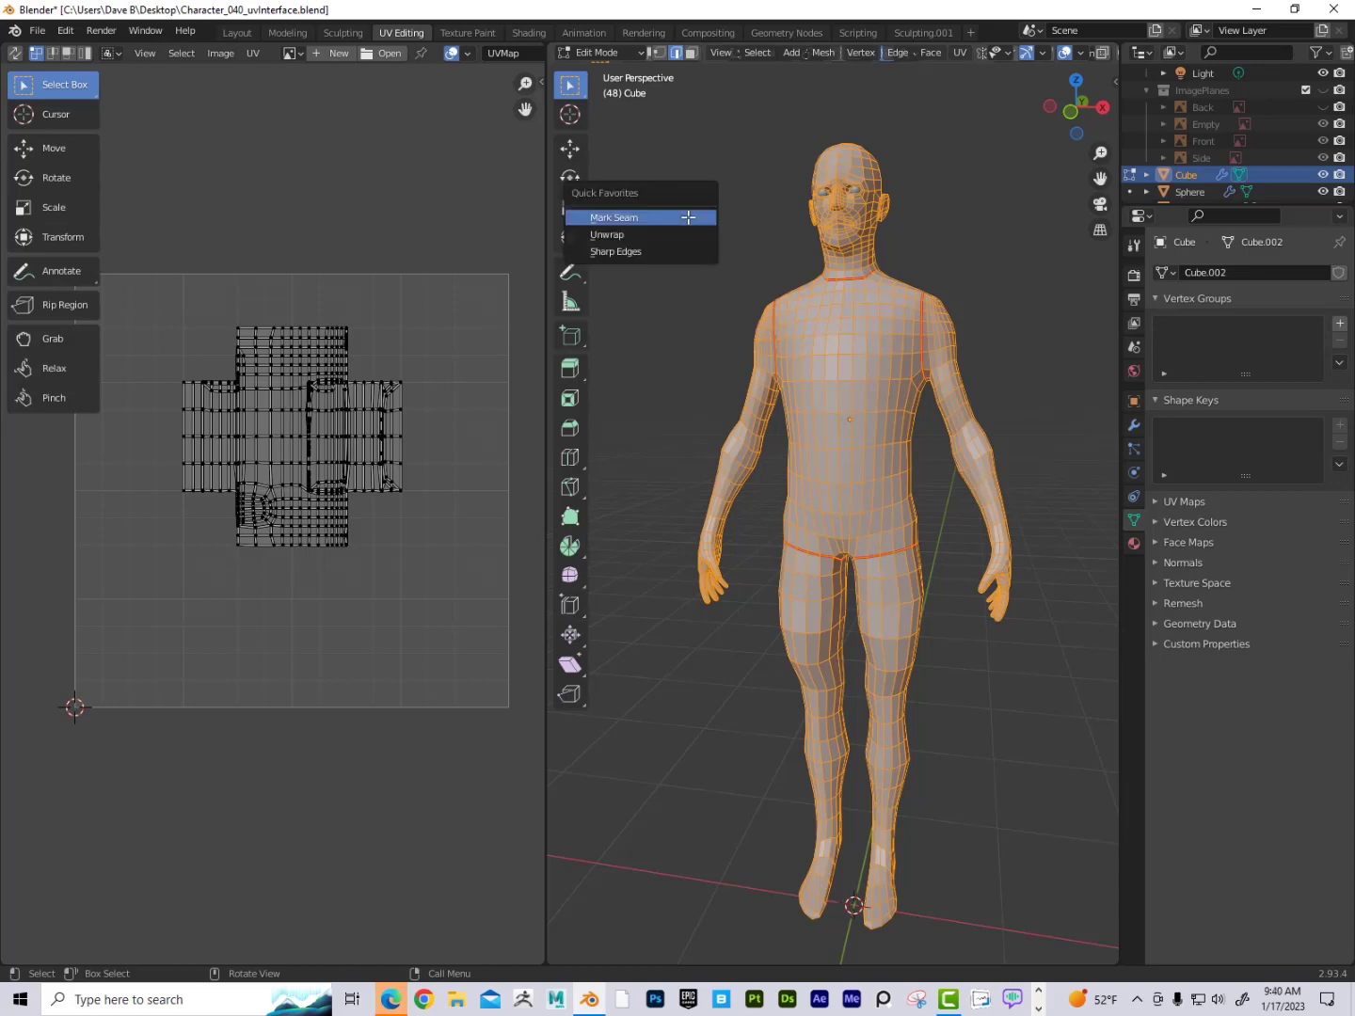
pyautogui.click(681, 234)
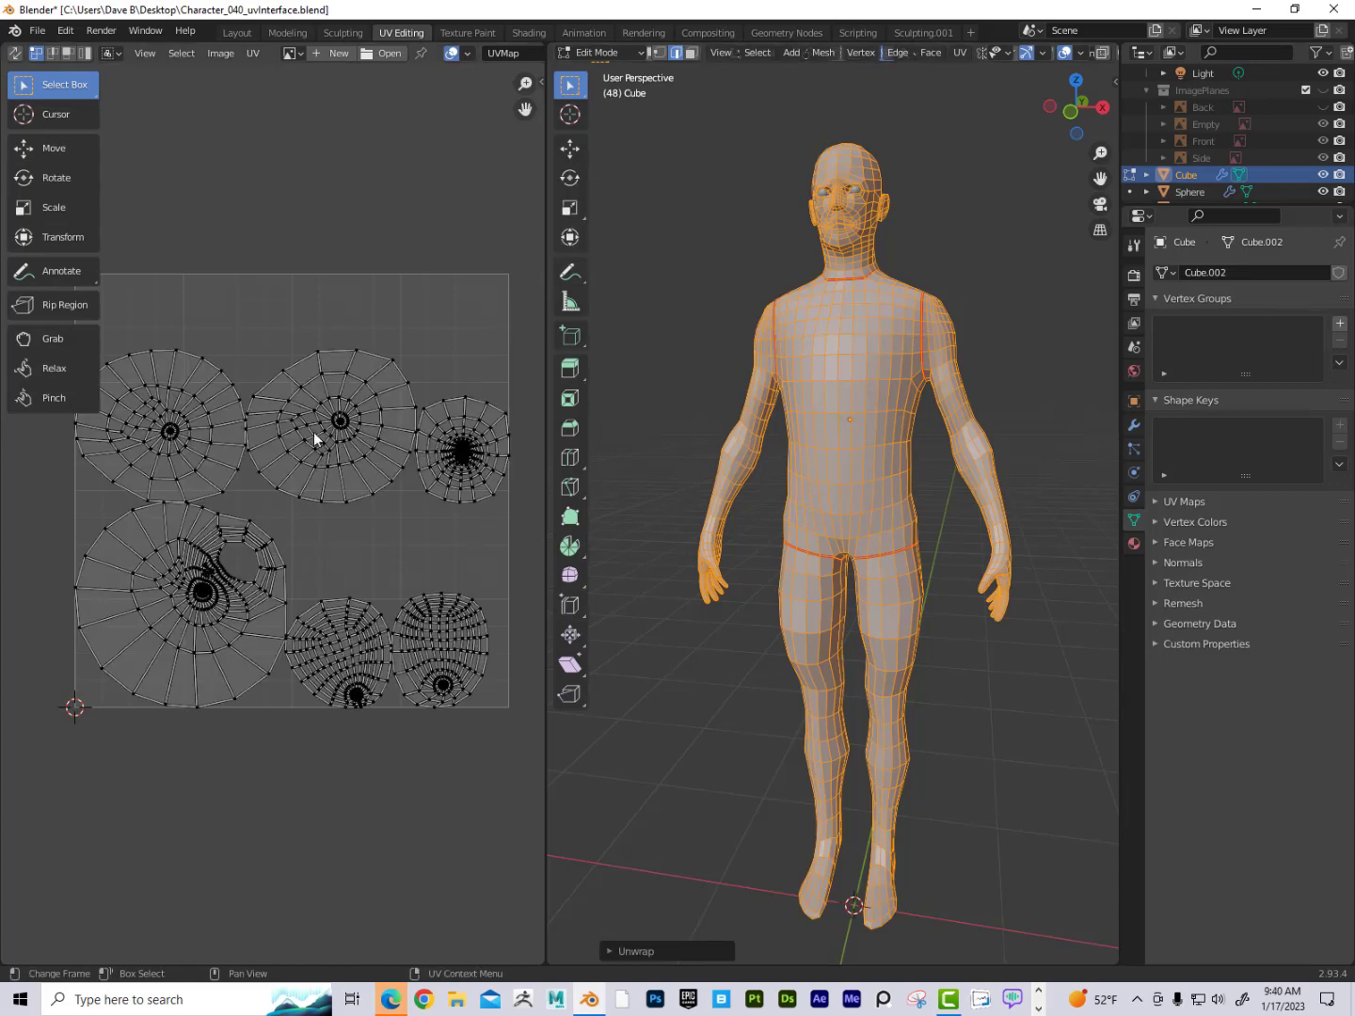
# Switch UV selection to island mode and select each of the body's UV islands in turn.
pyautogui.click(84, 55)
pyautogui.click(158, 361)
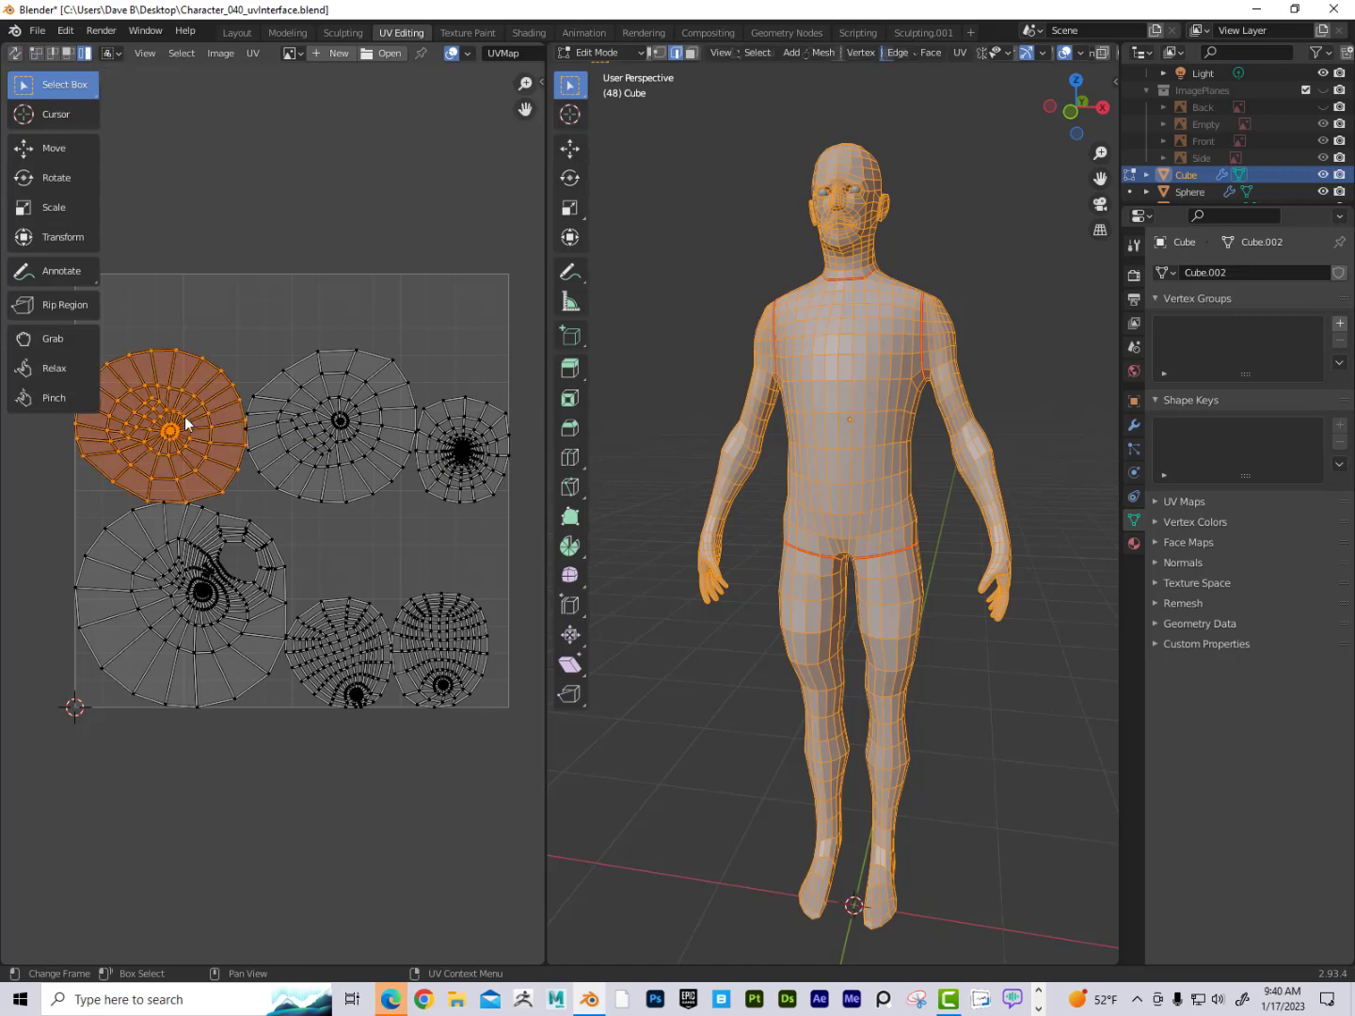
pyautogui.click(319, 428)
pyautogui.click(449, 457)
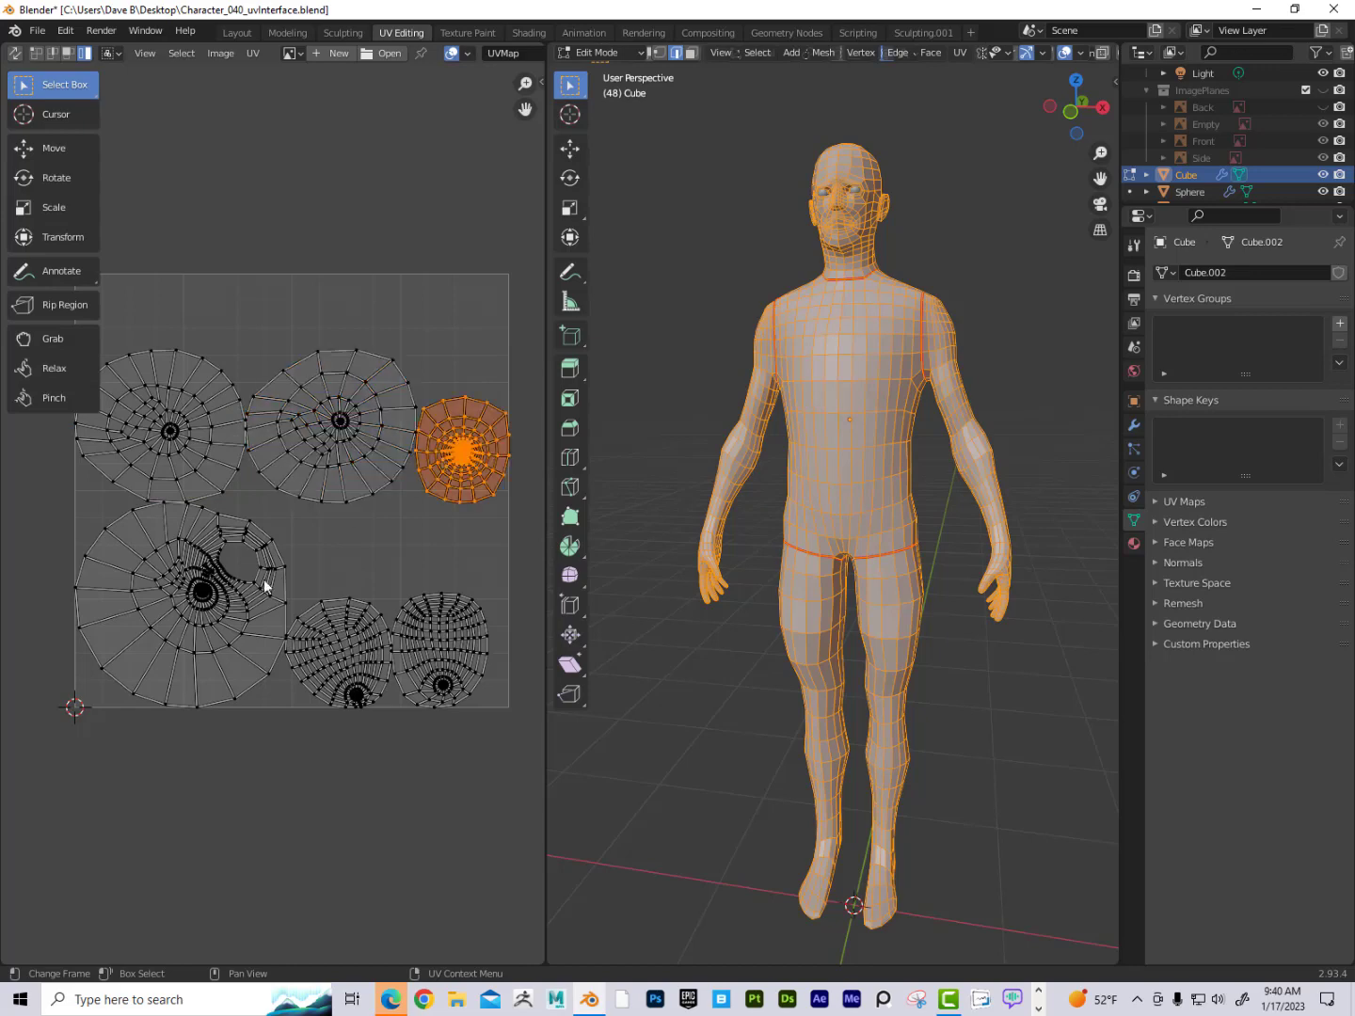
pyautogui.click(268, 587)
pyautogui.click(382, 656)
pyautogui.click(453, 655)
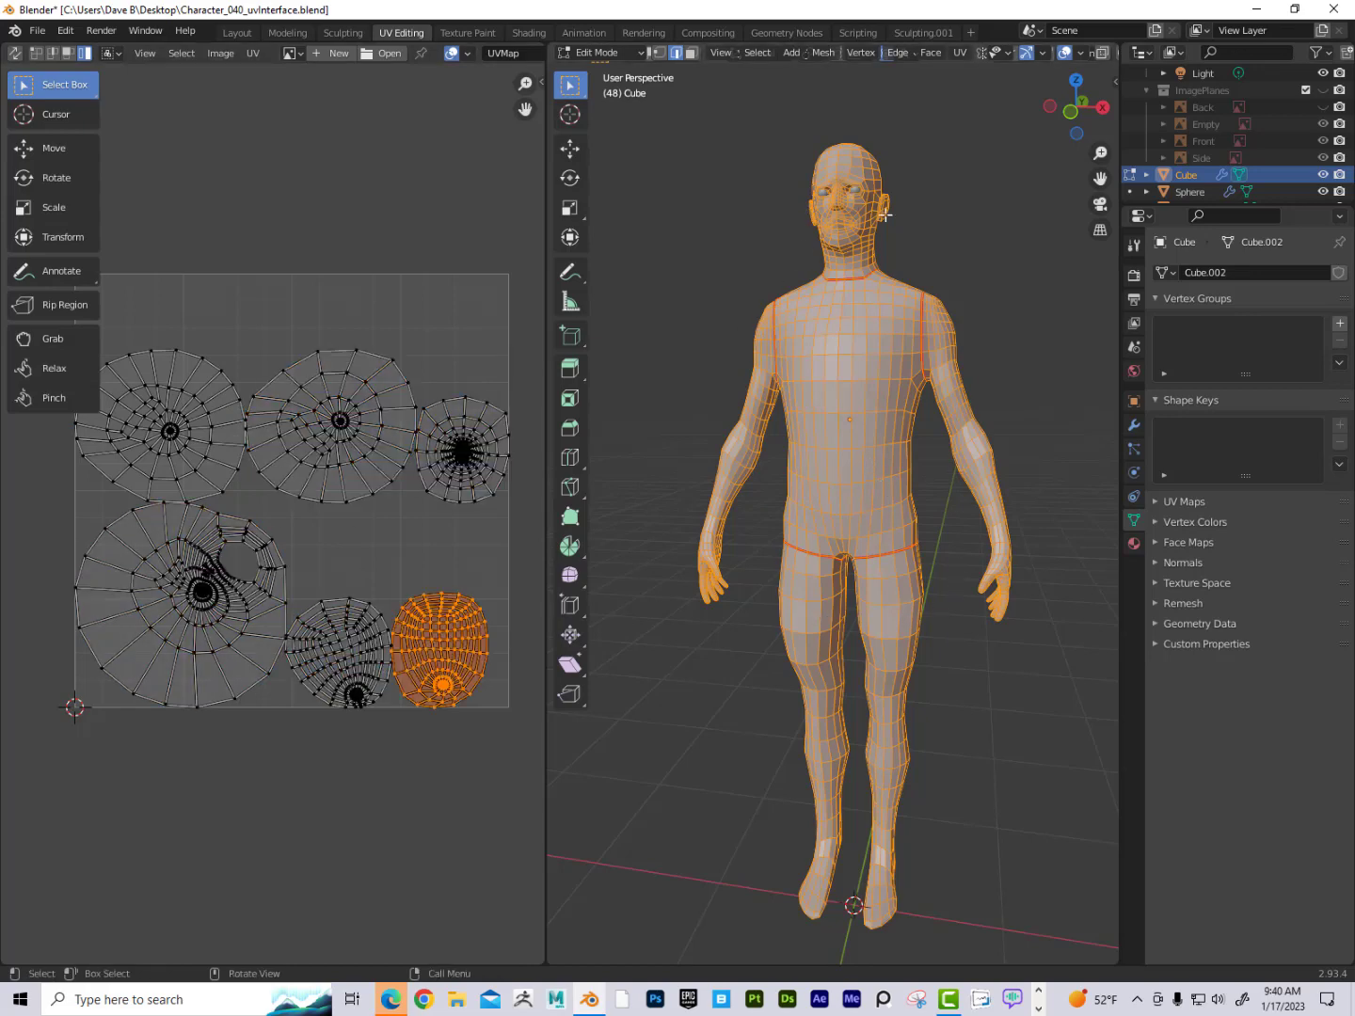
# Mark a vertical edge path down each side of the torso, from armpit to thigh seam, as seams.
pyautogui.moveTo(822, 456); pyautogui.dragTo(859, 463, button='middle')
pyautogui.scroll(1, 397, 477)
pyautogui.scroll(4, 878, 459)
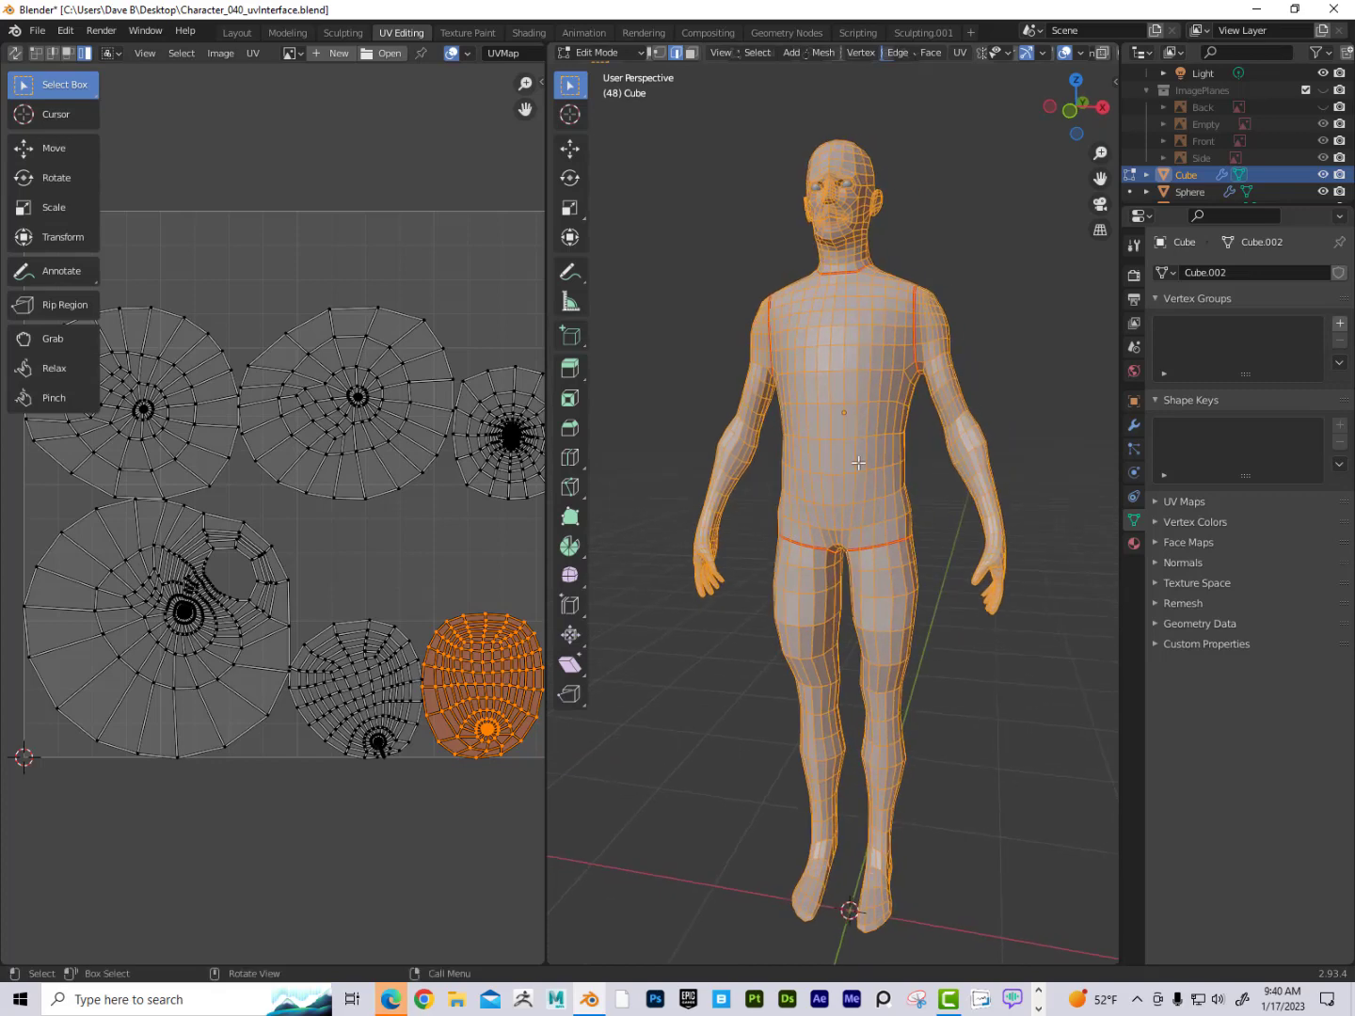
pyautogui.hotkey('alt', 'a')
pyautogui.moveTo(909, 433); pyautogui.dragTo(795, 428, button='middle')
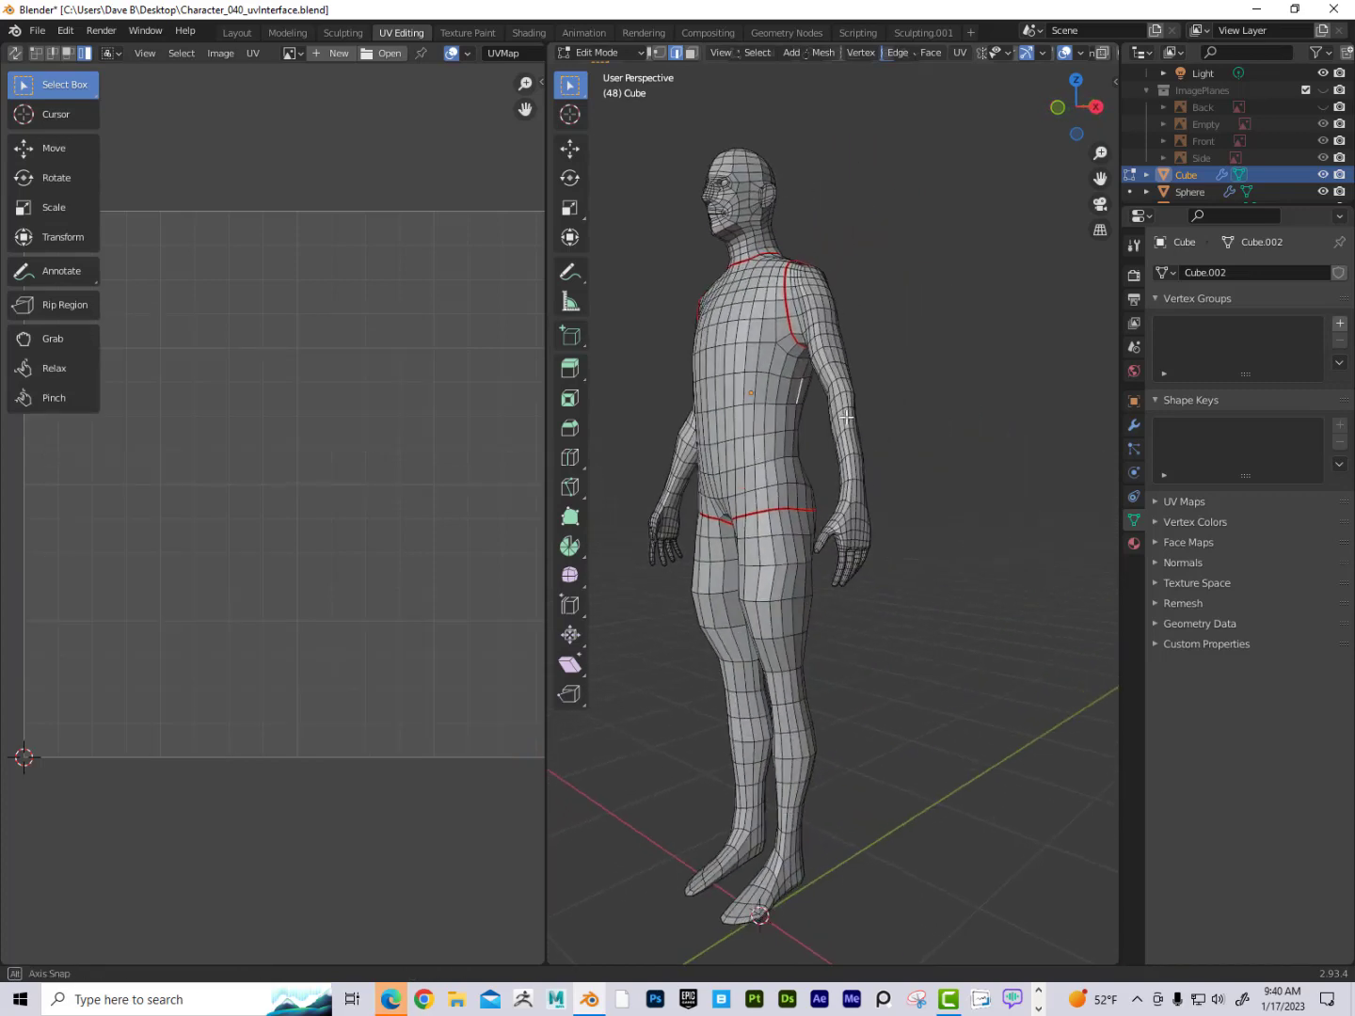
pyautogui.scroll(5, 792, 427)
pyautogui.scroll(-3, 763, 350)
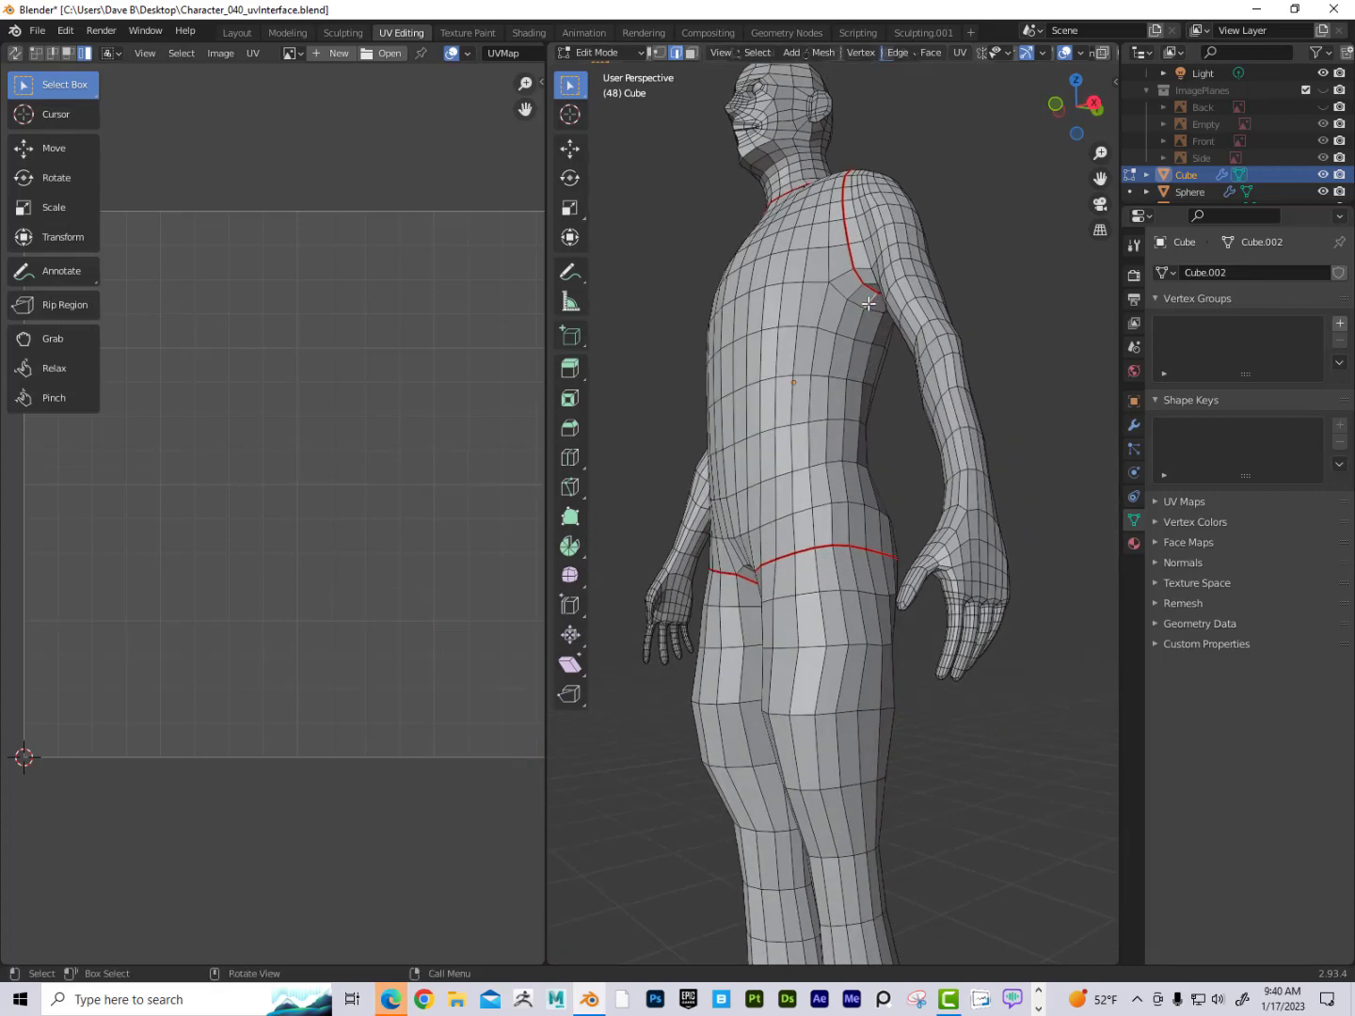
pyautogui.keyDown('ctrl'); pyautogui.click(850, 529); pyautogui.keyUp('ctrl')
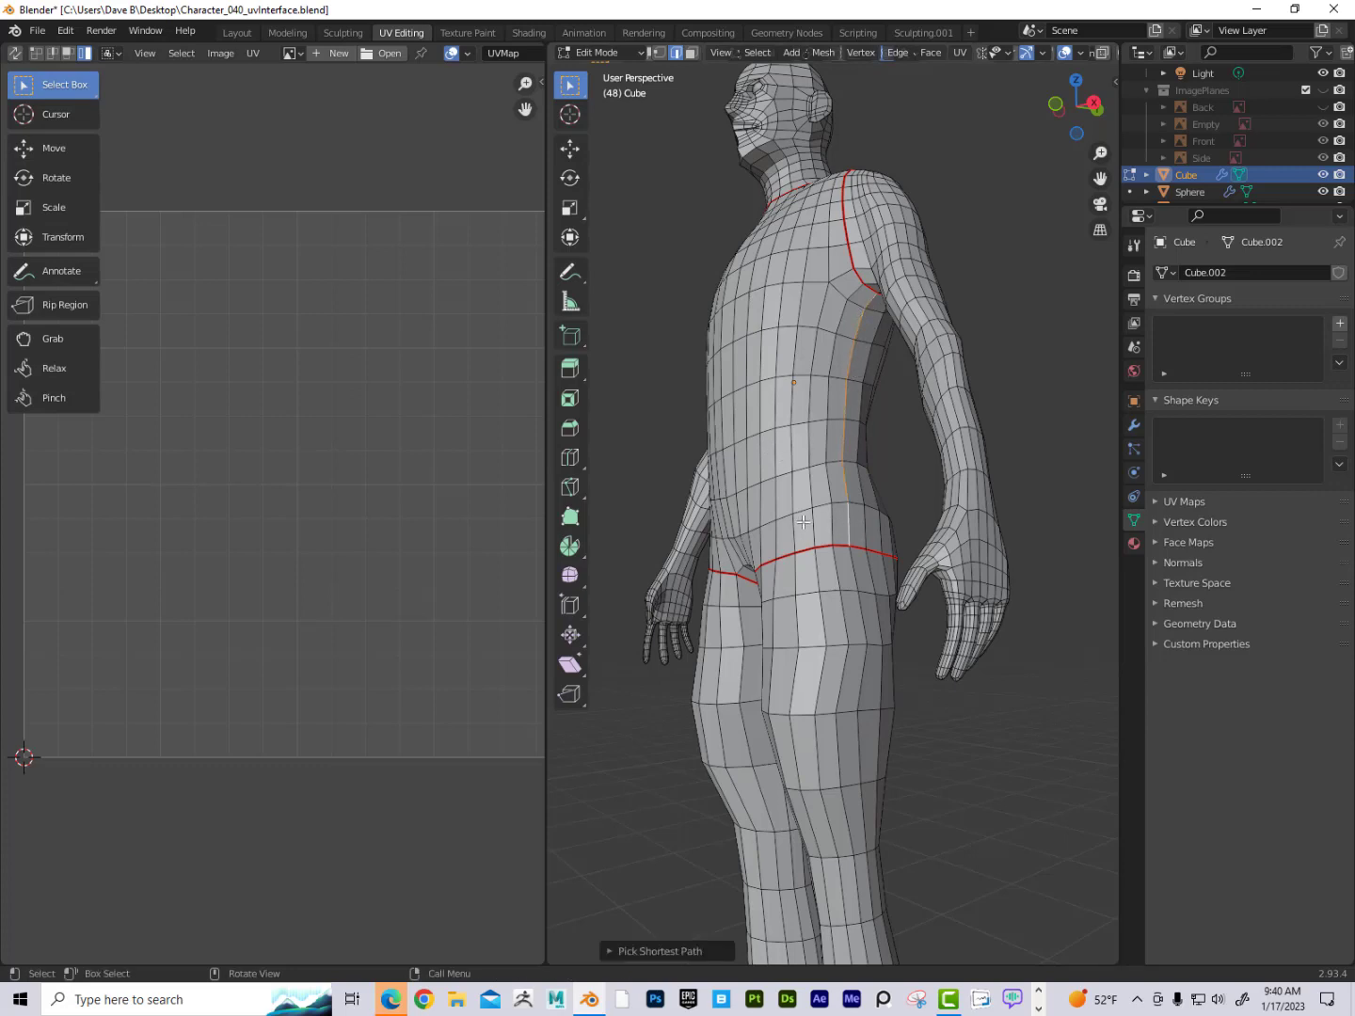
pyautogui.moveTo(803, 521); pyautogui.dragTo(994, 509, button='middle')
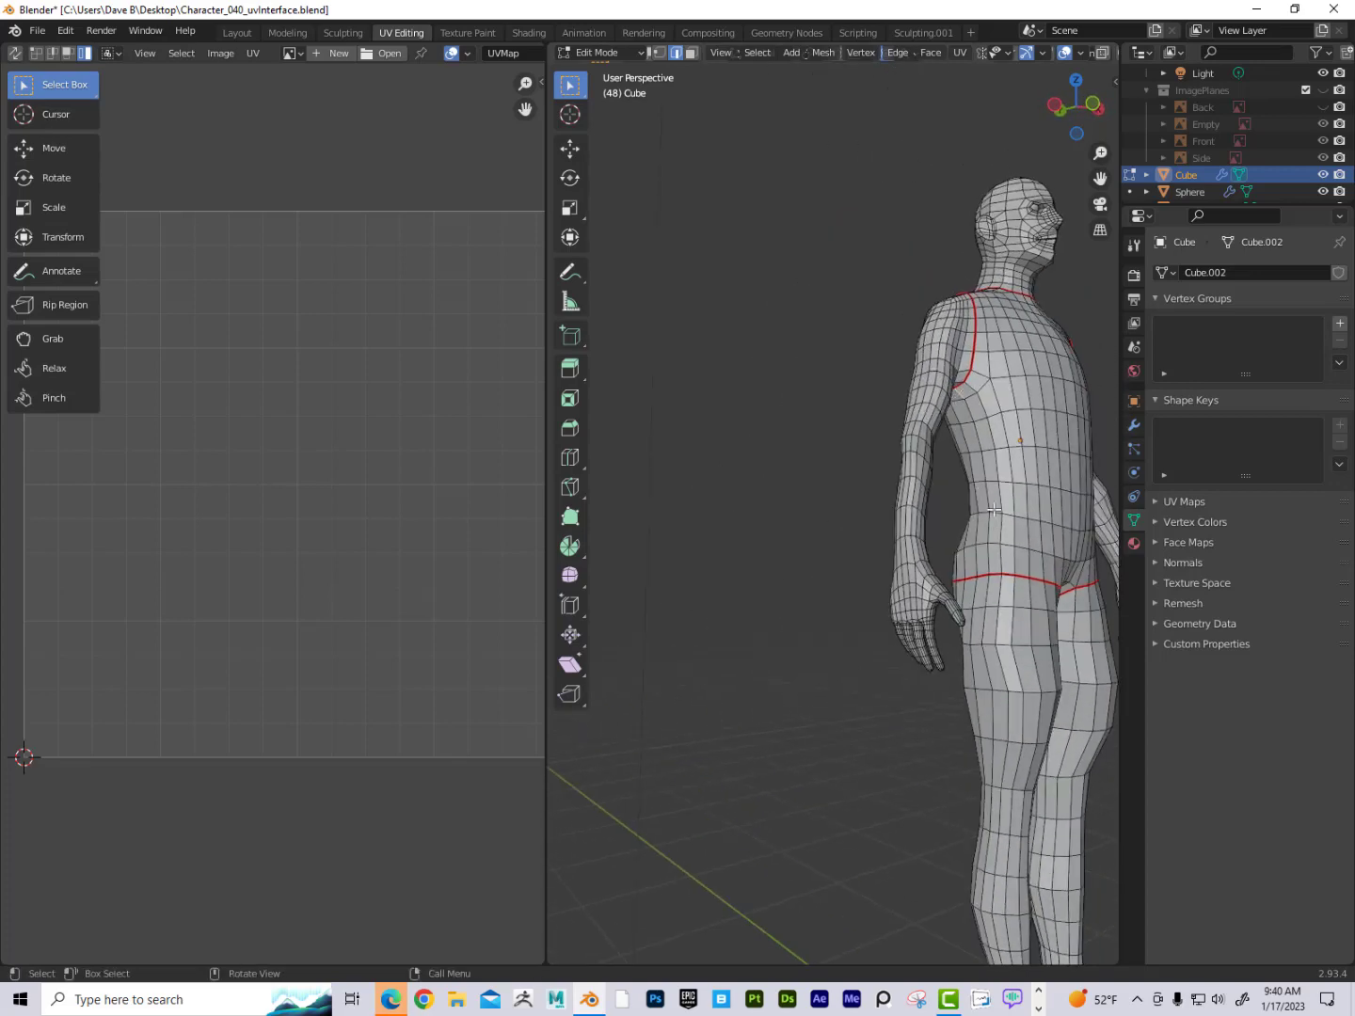
pyautogui.keyDown('ctrl'); pyautogui.click(991, 564); pyautogui.keyUp('ctrl')
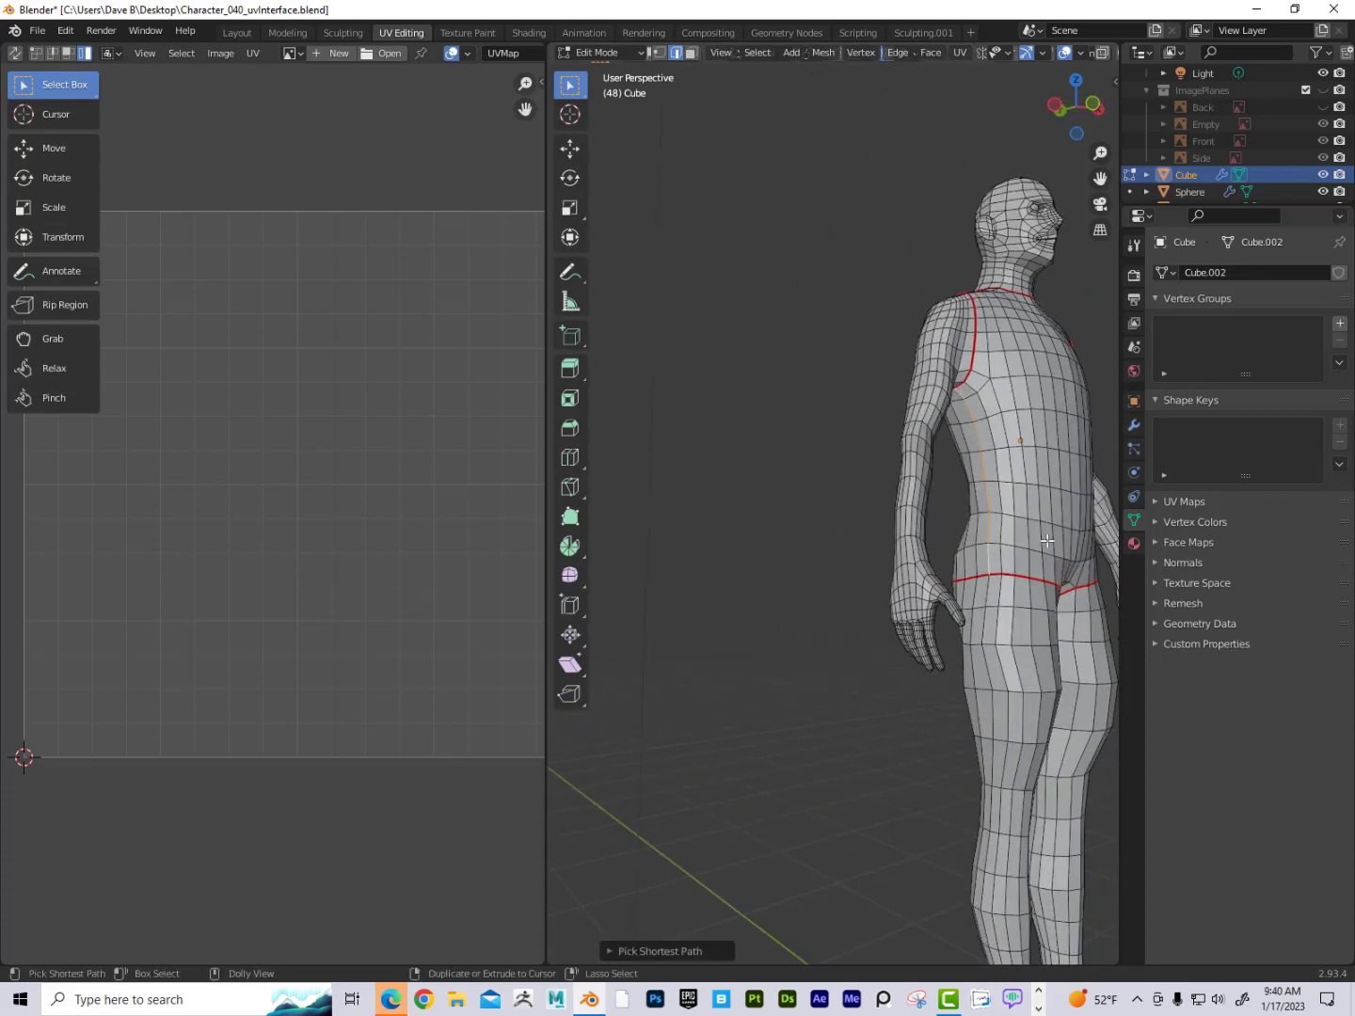
pyautogui.moveTo(990, 565); pyautogui.dragTo(901, 432, button='middle')
pyautogui.press('q')
pyautogui.click(902, 518)
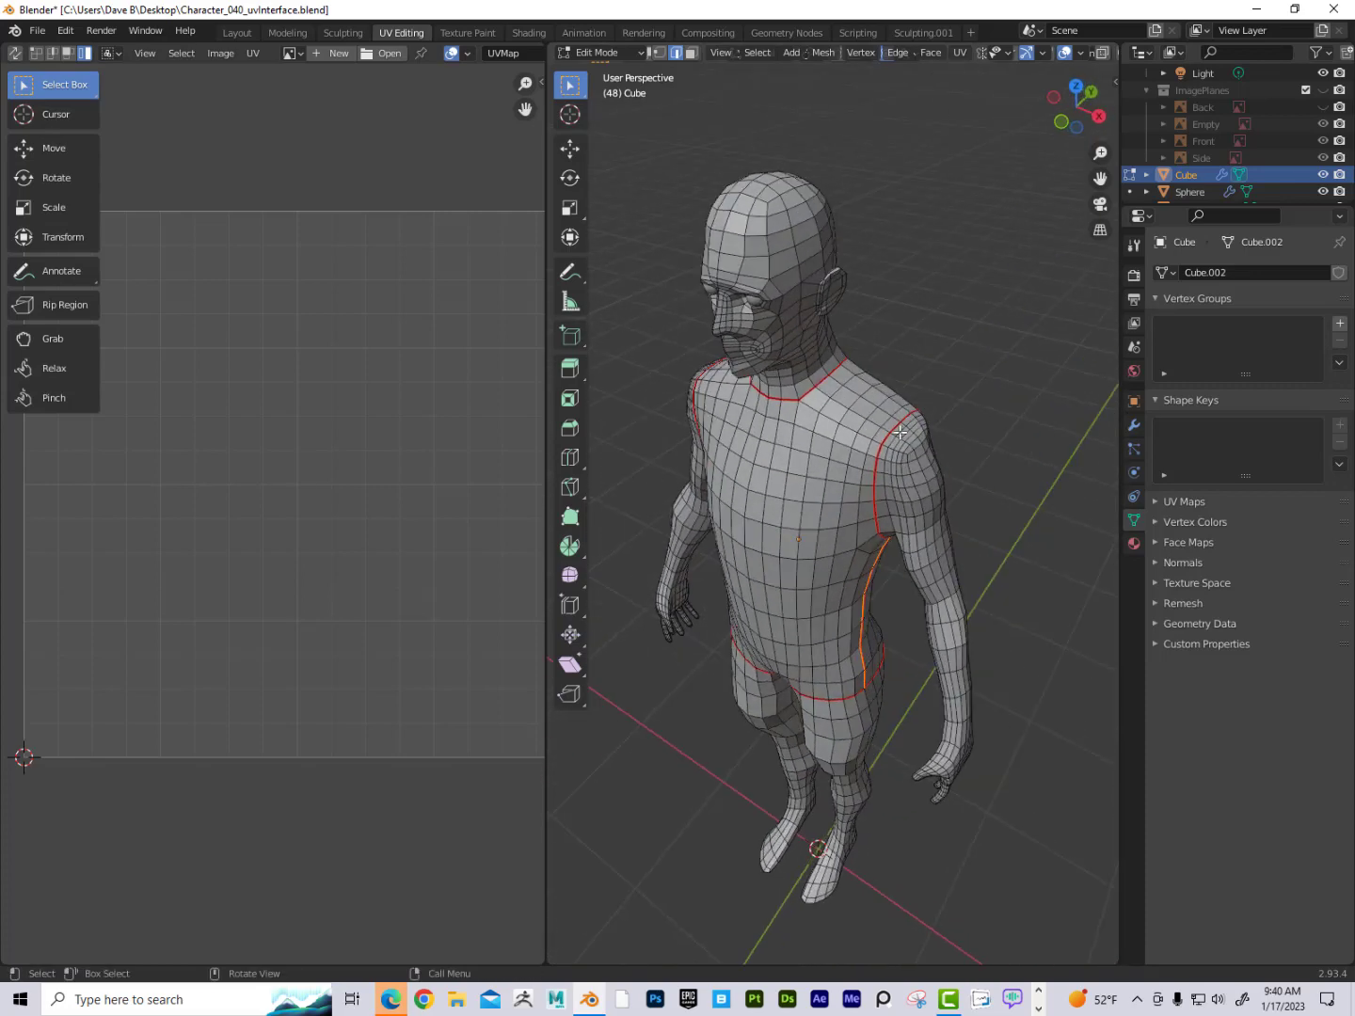
# Mark the edge paths along the tops of both shoulders, from the arm seams to the neck seam, as seams.
pyautogui.hotkey('alt', 'a')
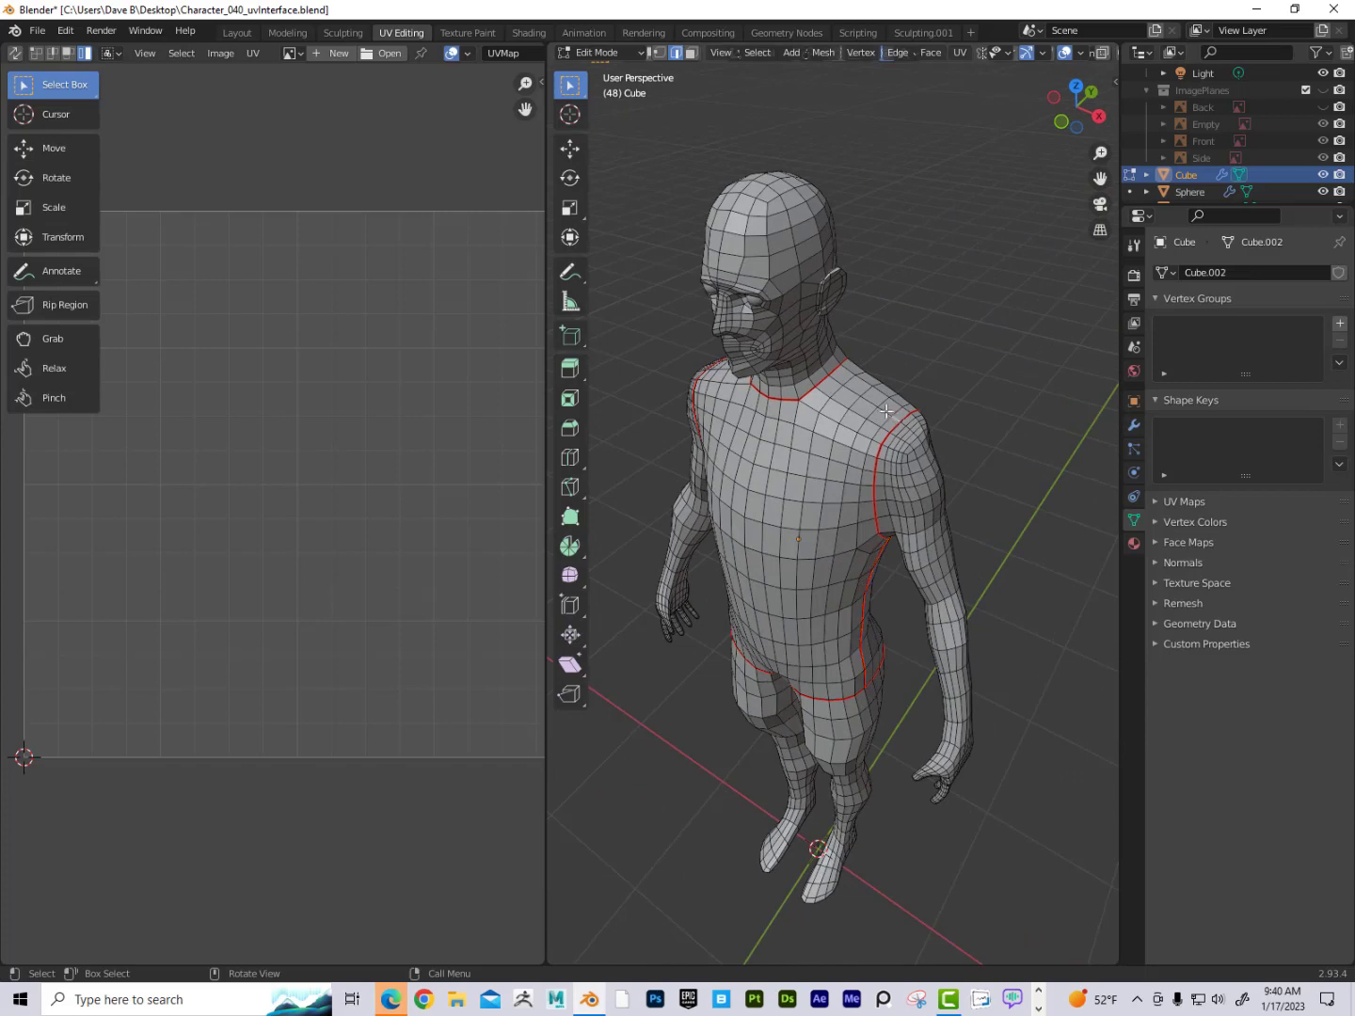
pyautogui.keyDown('ctrl'); pyautogui.click(834, 378); pyautogui.keyUp('ctrl')
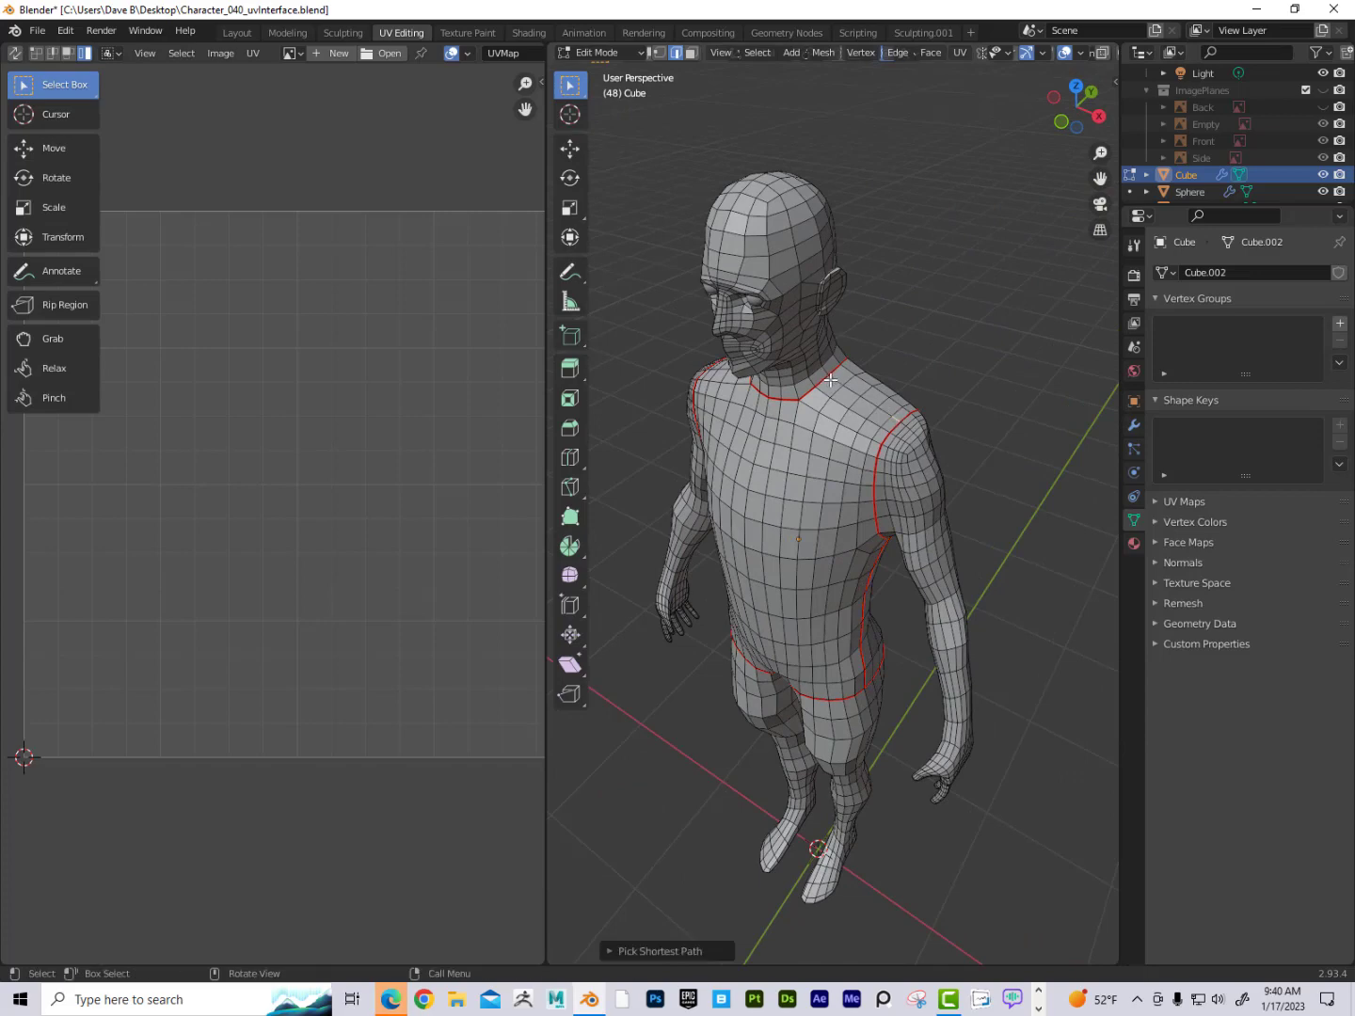
pyautogui.moveTo(833, 378); pyautogui.dragTo(880, 483, button='middle')
pyautogui.keyDown('ctrl'); pyautogui.click(803, 425); pyautogui.keyUp('ctrl')
pyautogui.press('q')
pyautogui.click(852, 423)
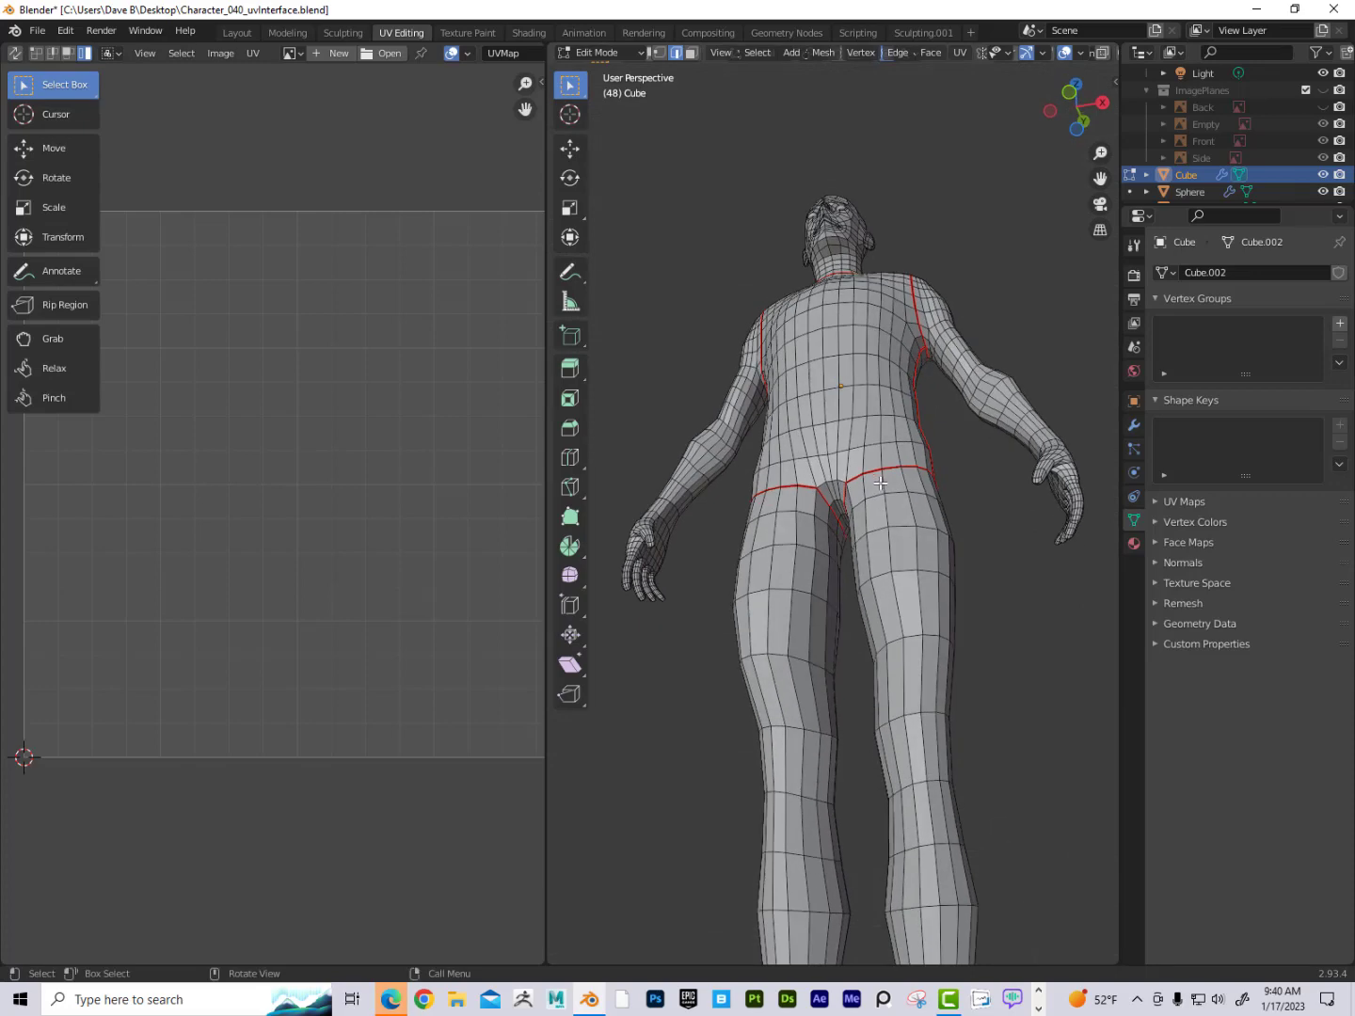
# Mark the edges across the crotch, between the two thigh seams, as a seam.
pyautogui.scroll(6, 880, 483)
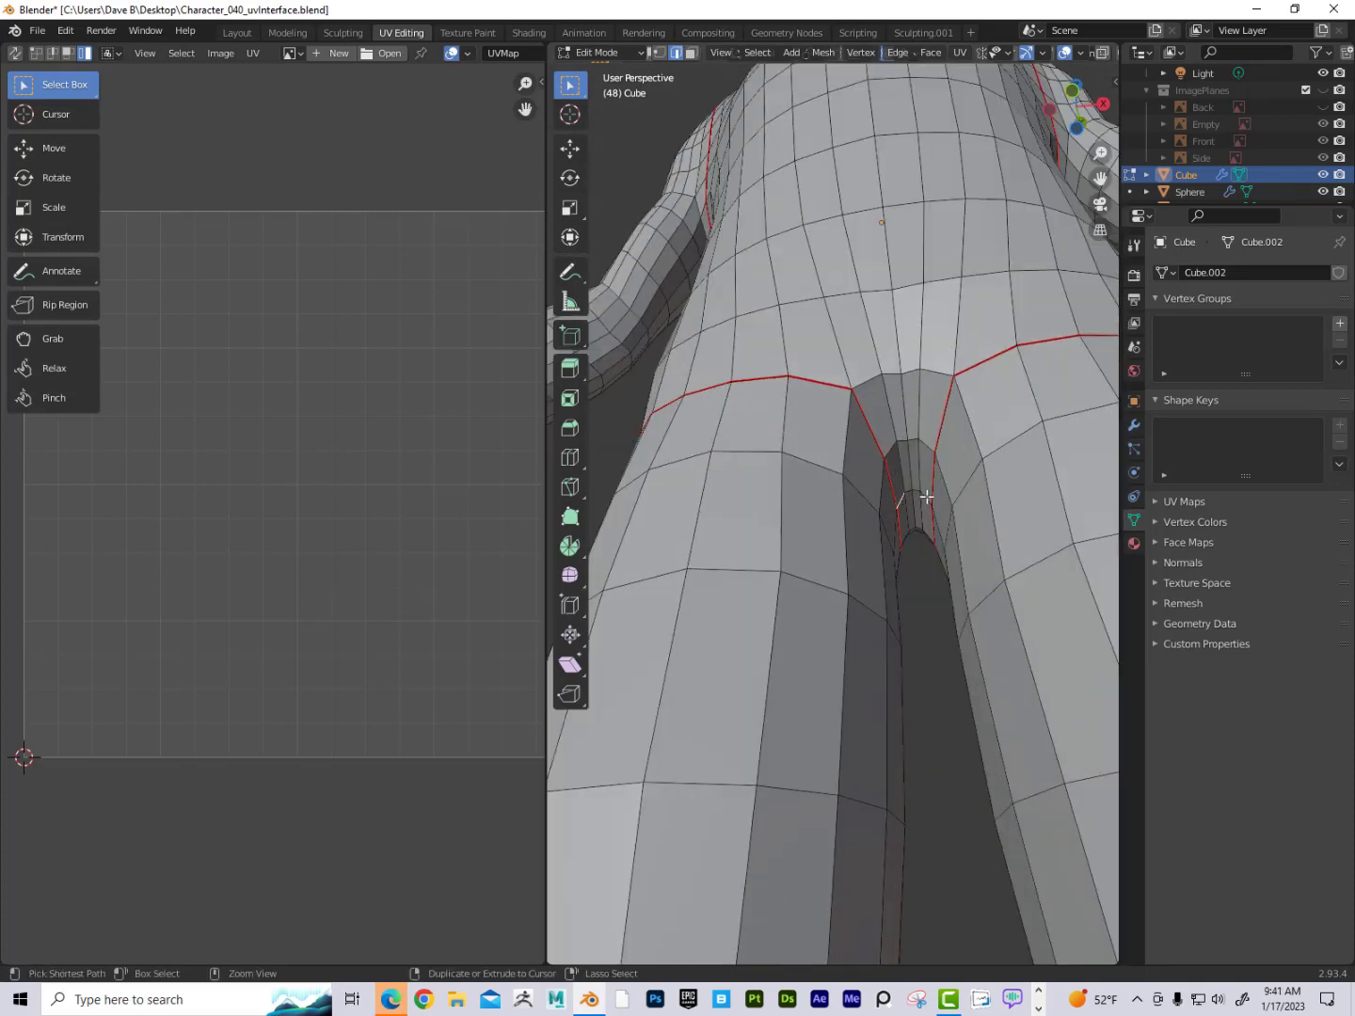
pyautogui.keyDown('shift'); pyautogui.click(928, 497); pyautogui.keyUp('shift')
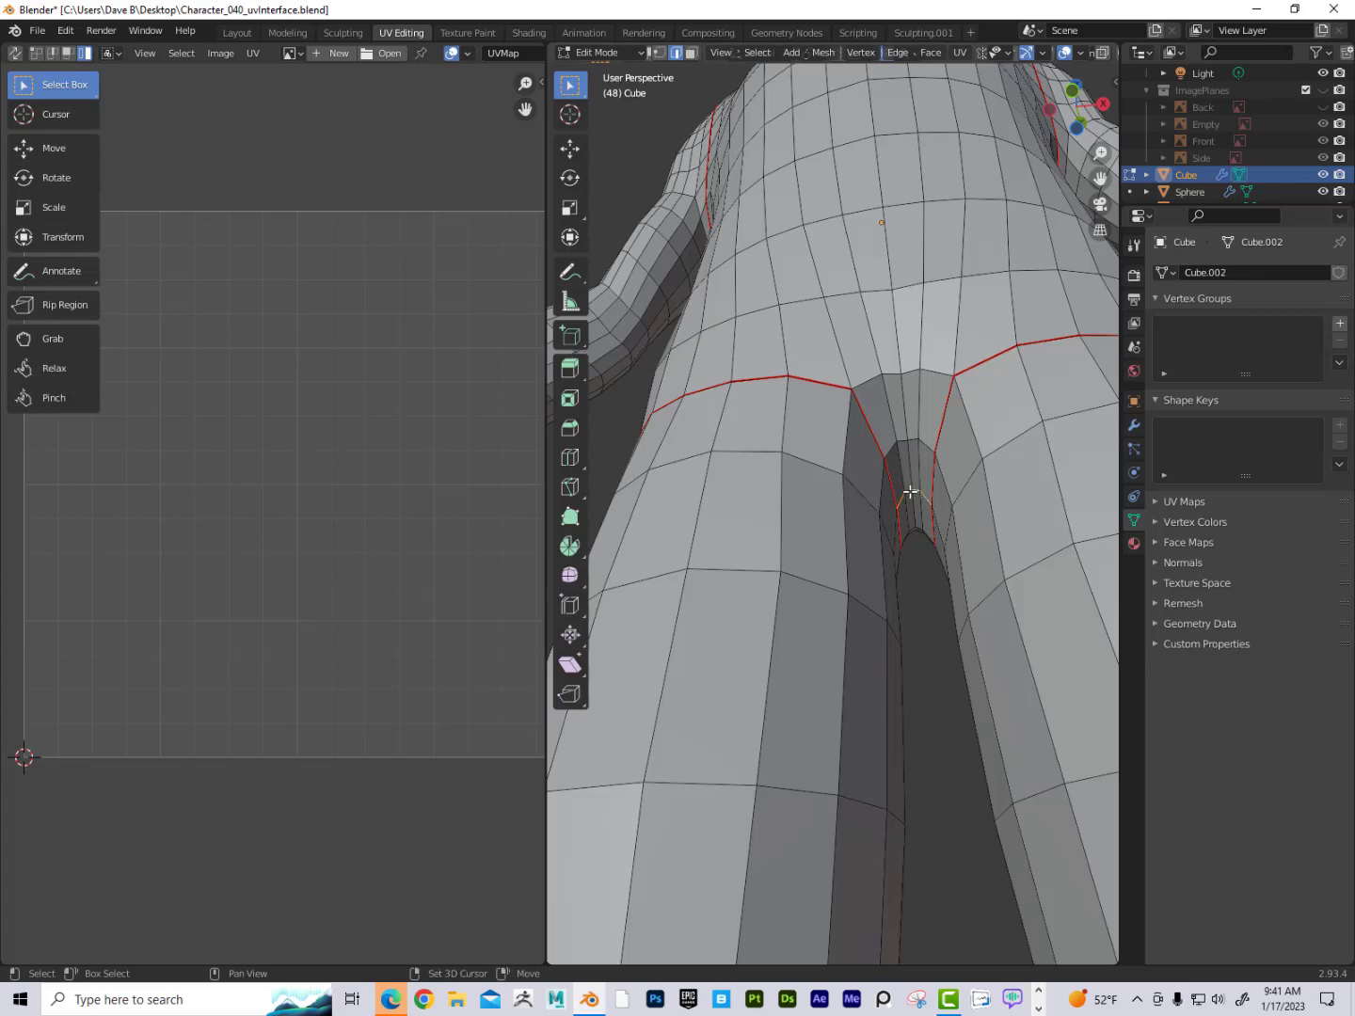
pyautogui.scroll(-6, 929, 493)
pyautogui.moveTo(929, 492); pyautogui.dragTo(902, 563, button='middle')
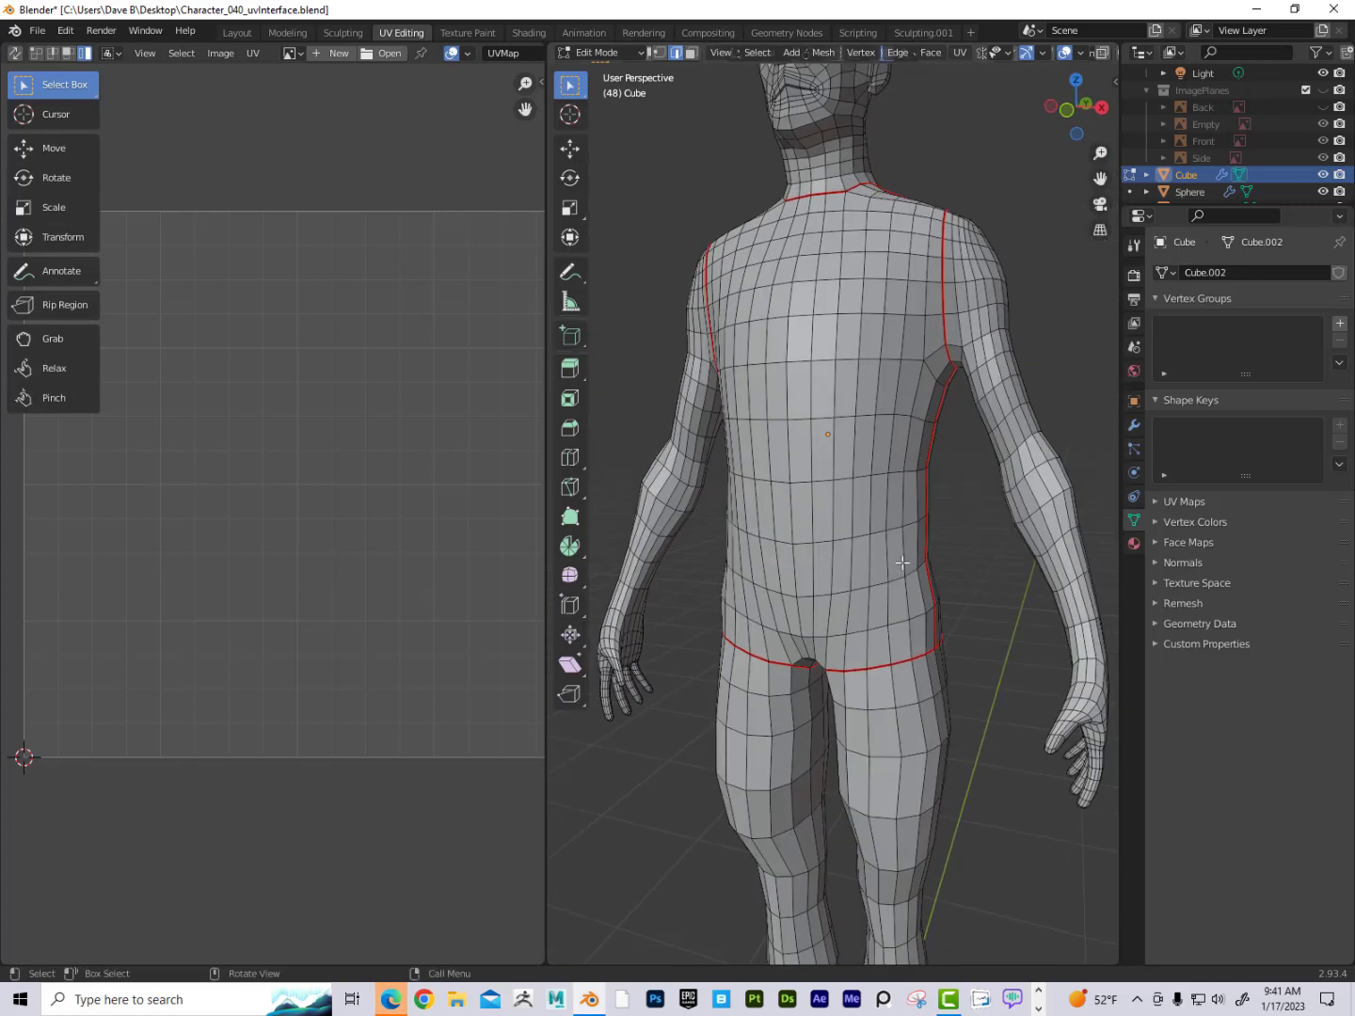
pyautogui.scroll(-2, 901, 564)
pyautogui.press('q')
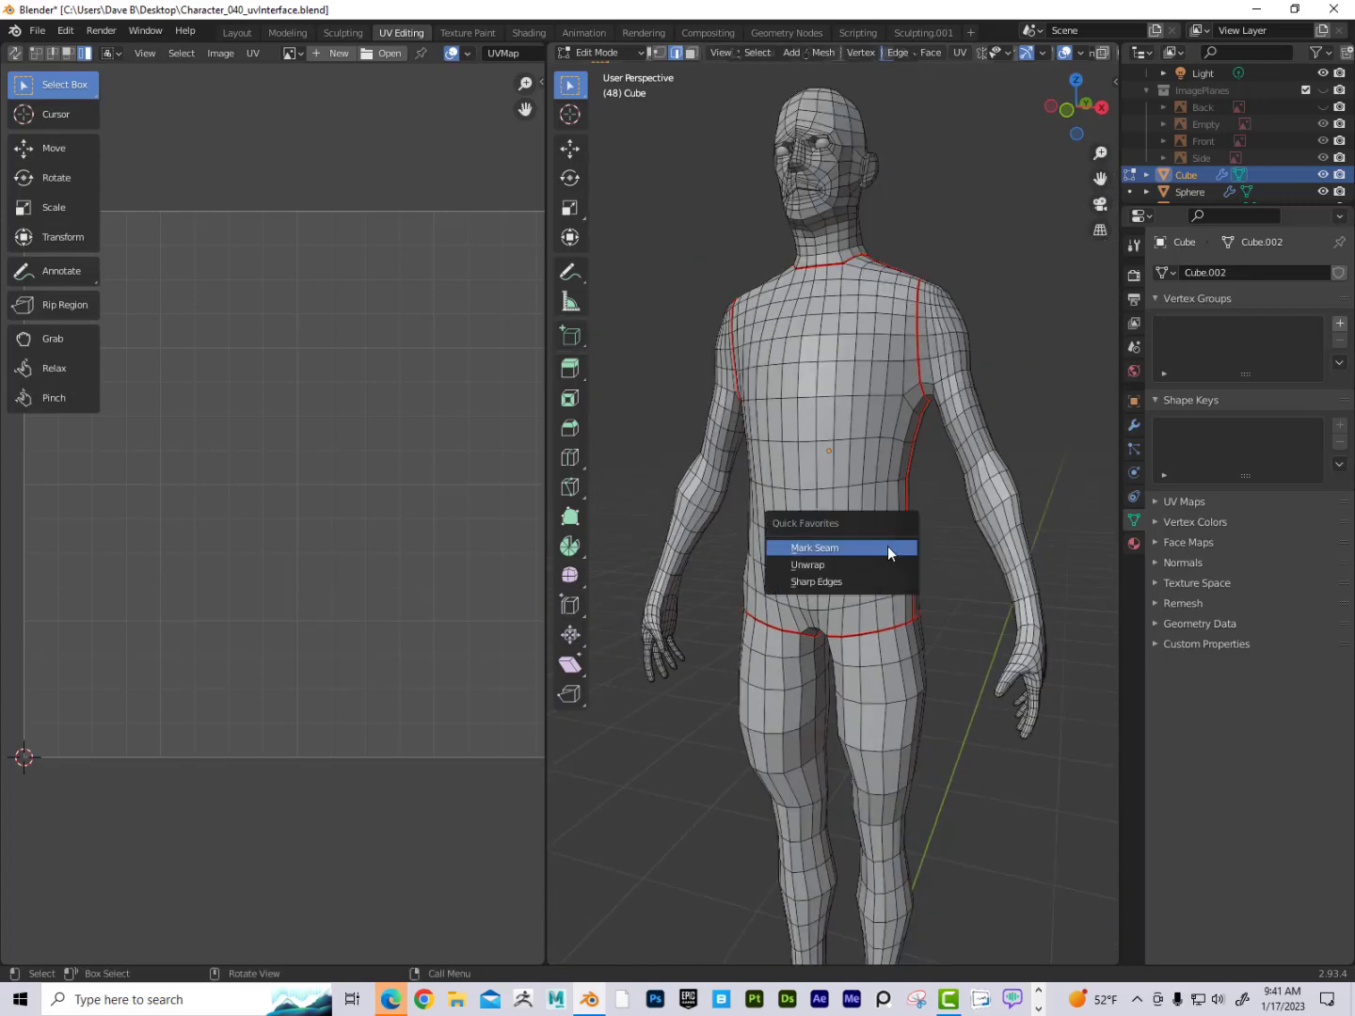
pyautogui.click(887, 548)
# Widen the UV editor, then select the entire body mesh and unwrap it again with the added torso seams.
pyautogui.moveTo(886, 548); pyautogui.dragTo(696, 537, button='middle')
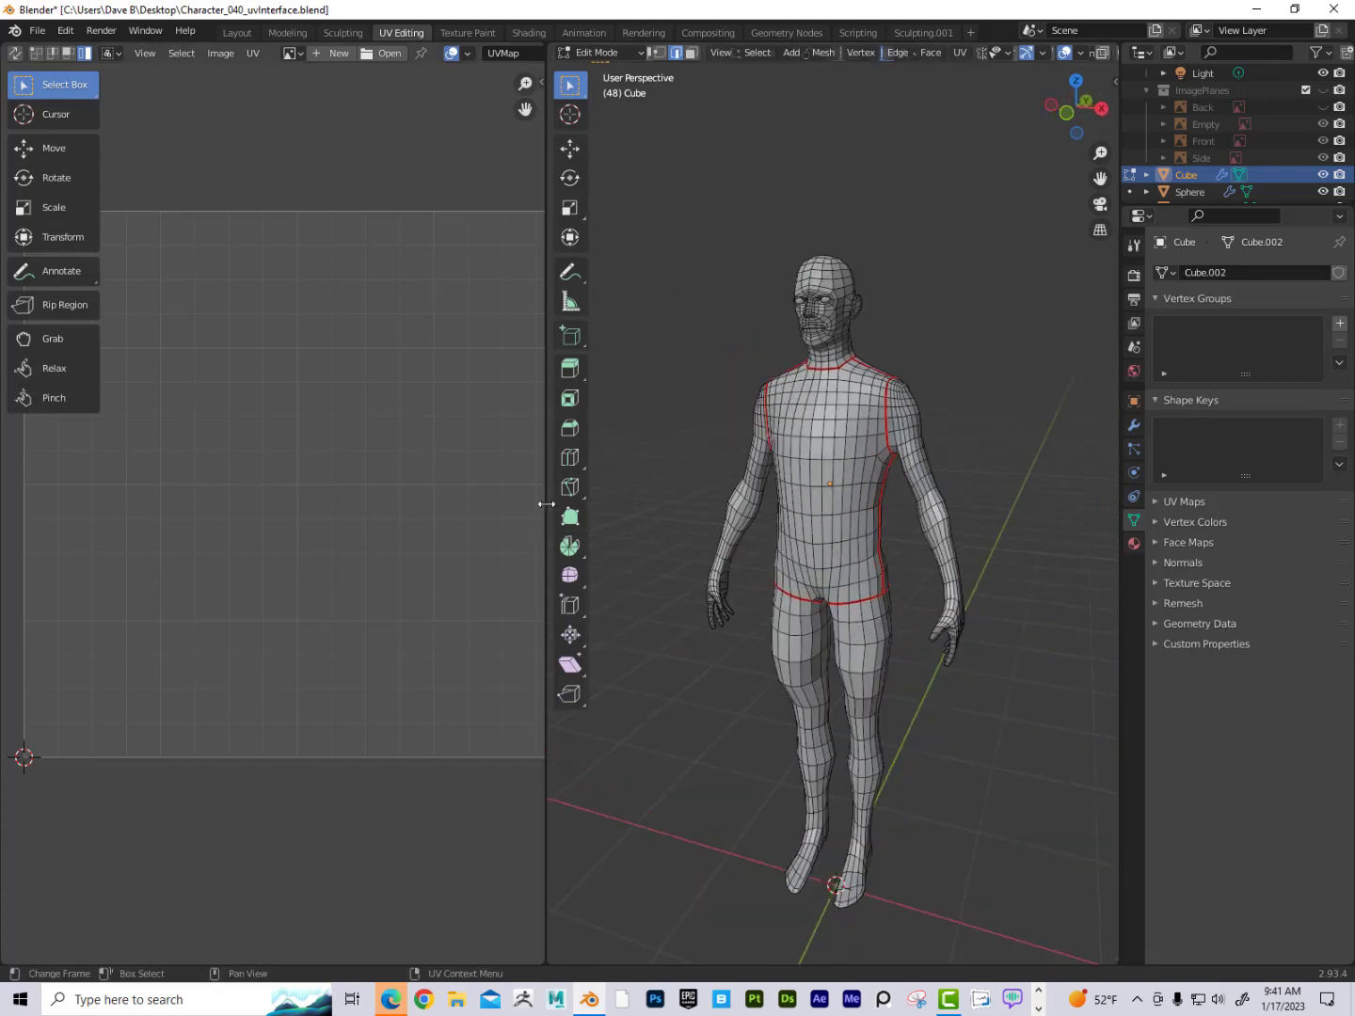
pyautogui.moveTo(546, 504); pyautogui.dragTo(647, 504)
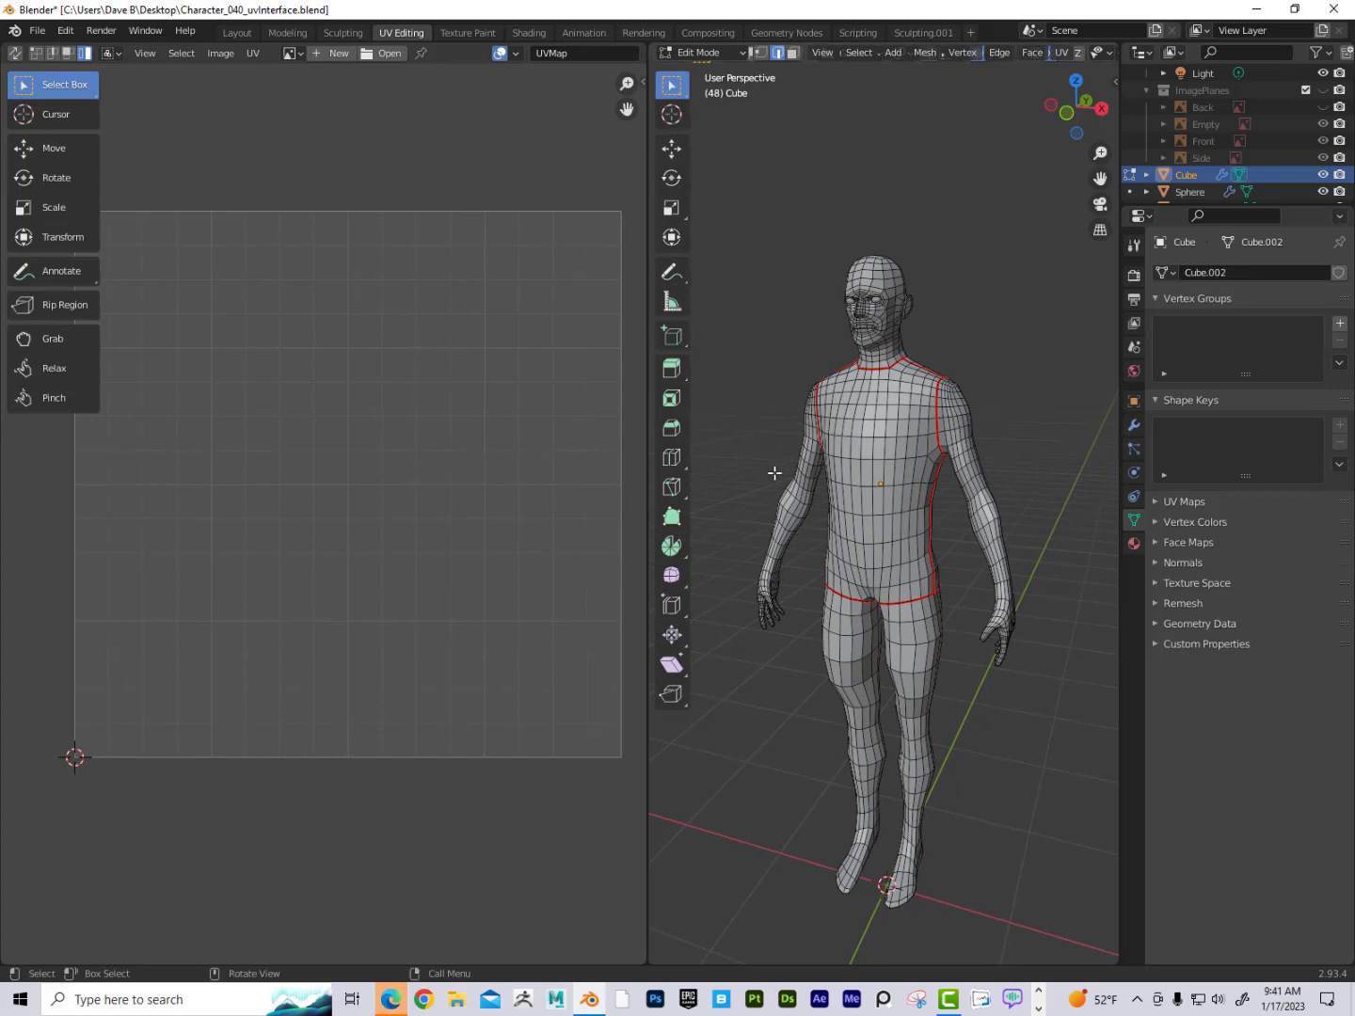
pyautogui.press('a')
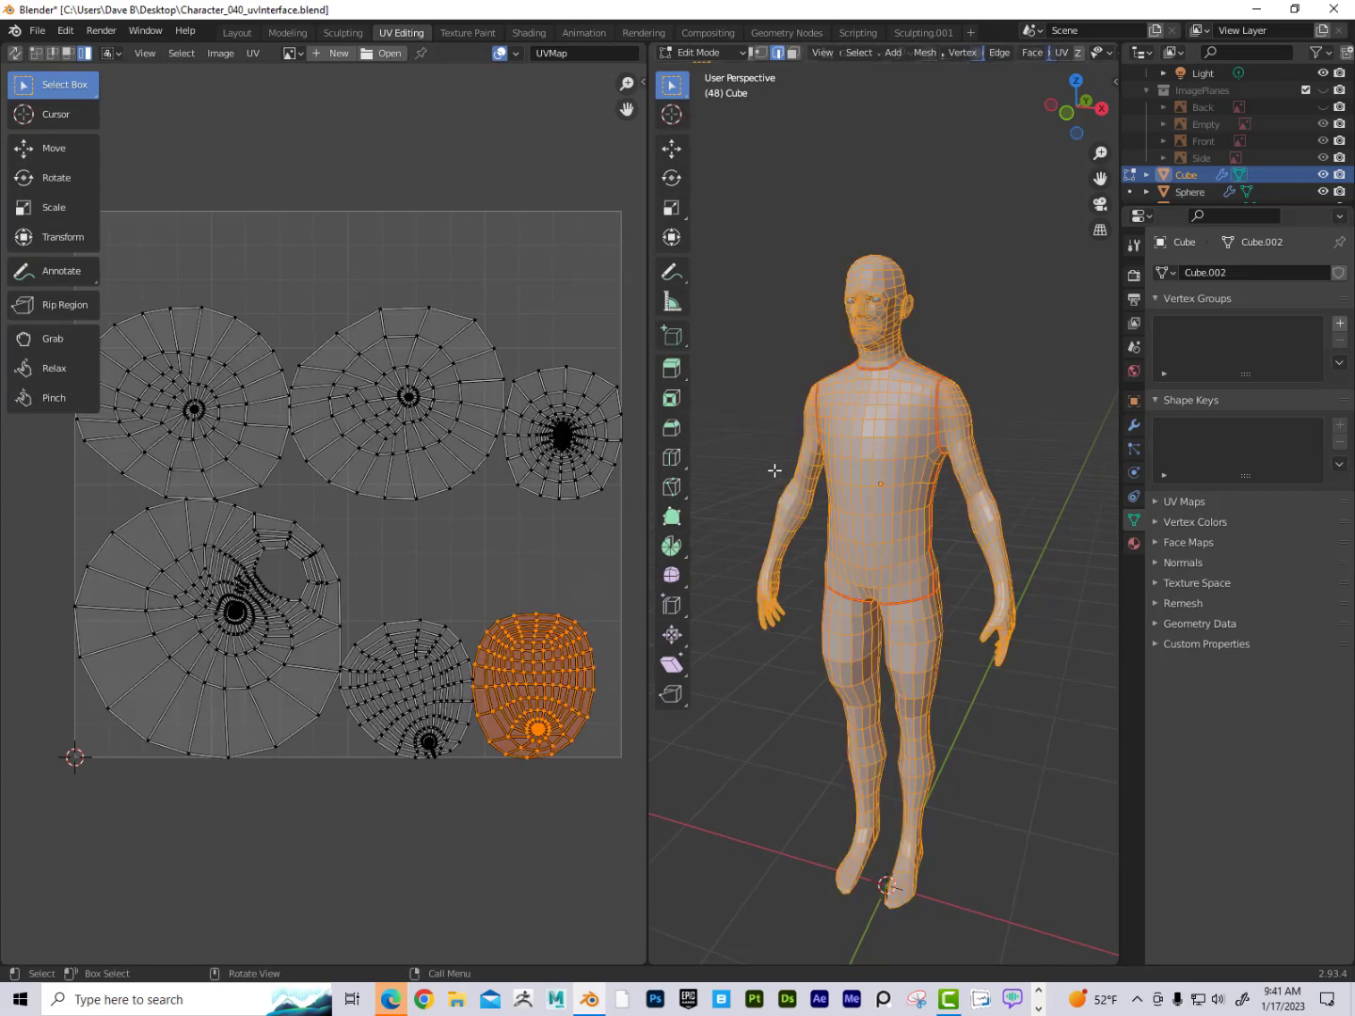
pyautogui.press('u')
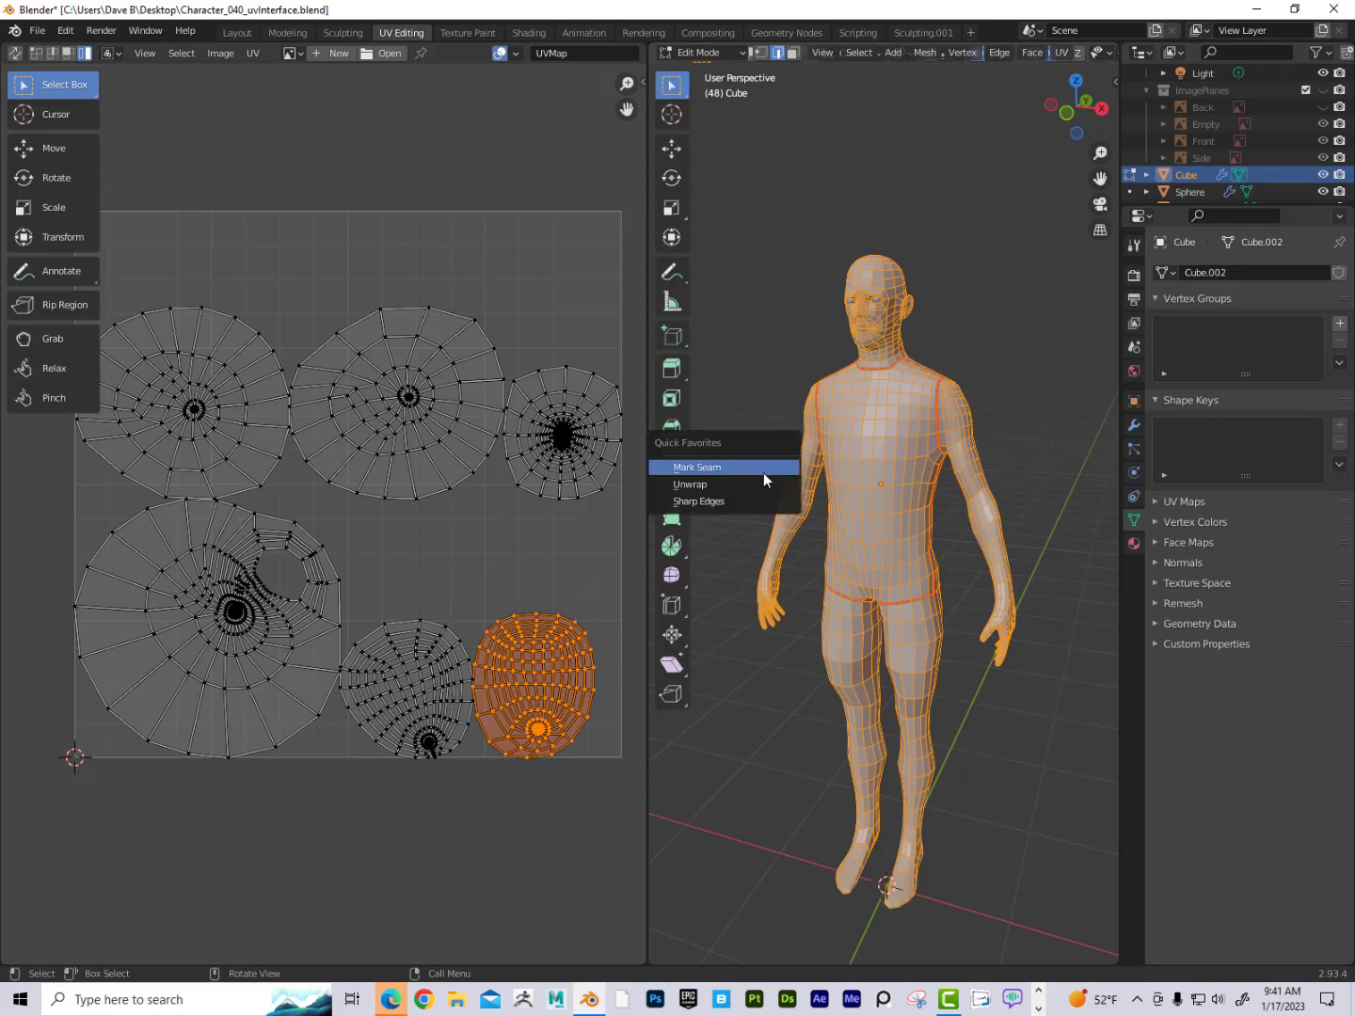
pyautogui.click(750, 484)
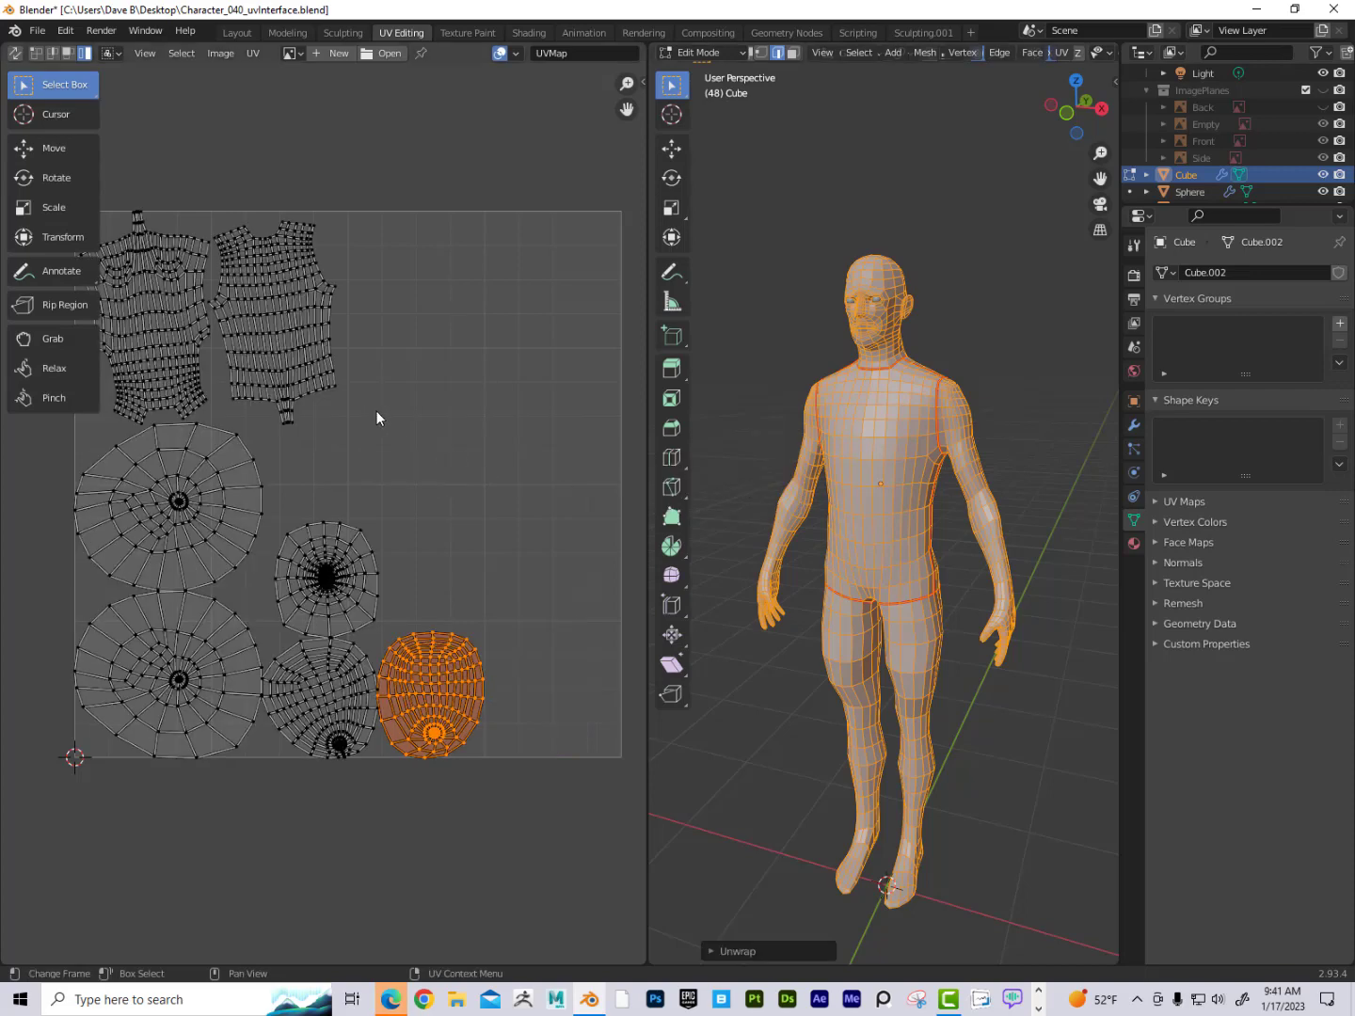
# Deselect the entire body mesh.
pyautogui.moveTo(182, 315); pyautogui.dragTo(269, 318, button='middle')
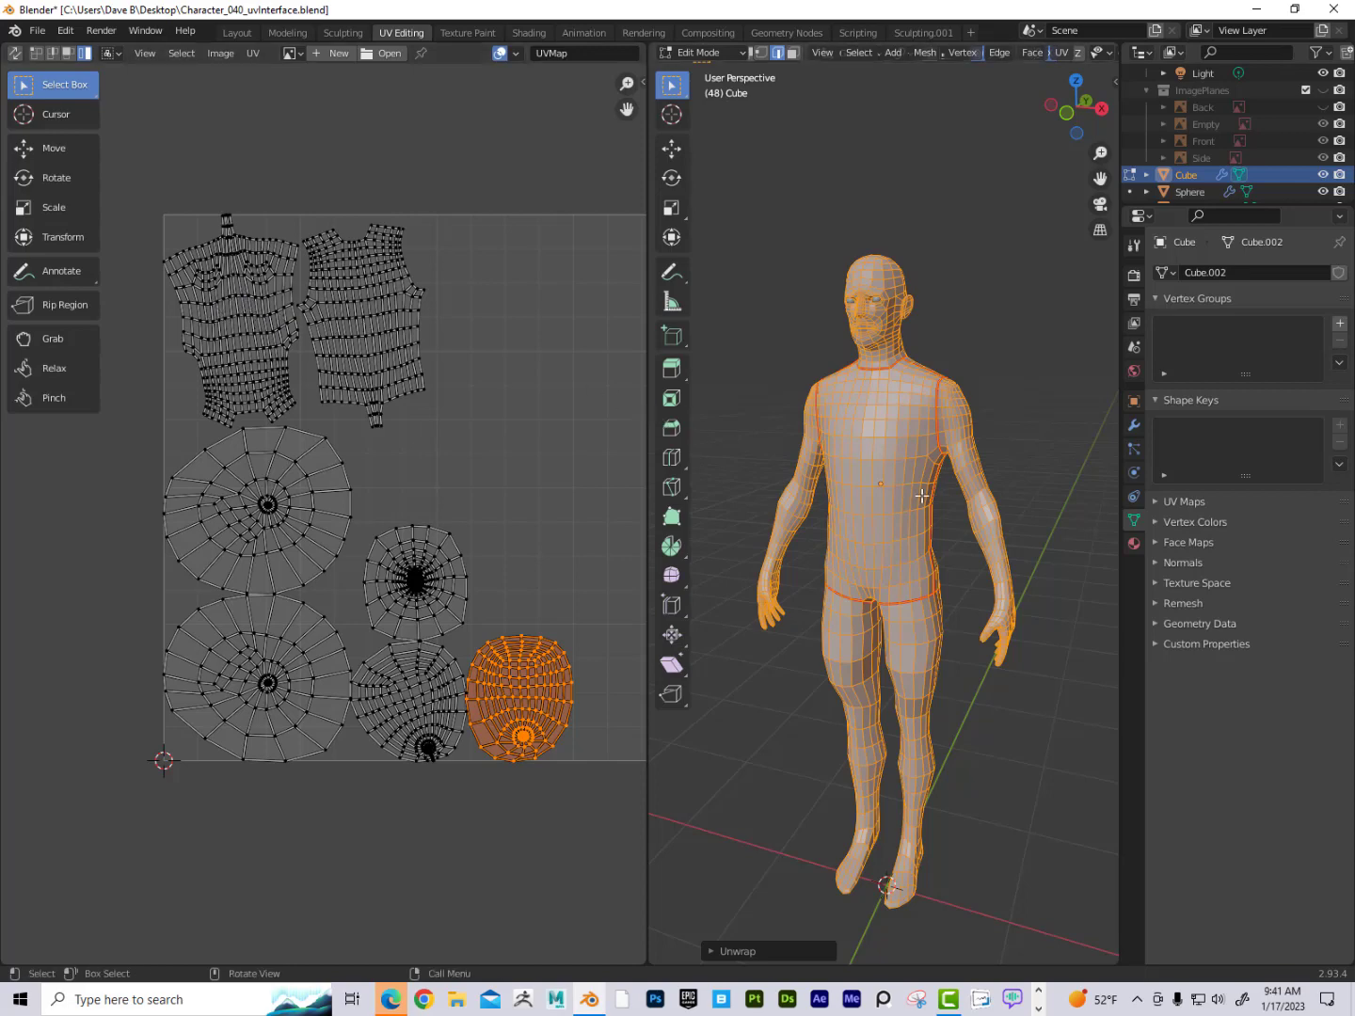
pyautogui.moveTo(828, 475); pyautogui.dragTo(894, 459, button='middle')
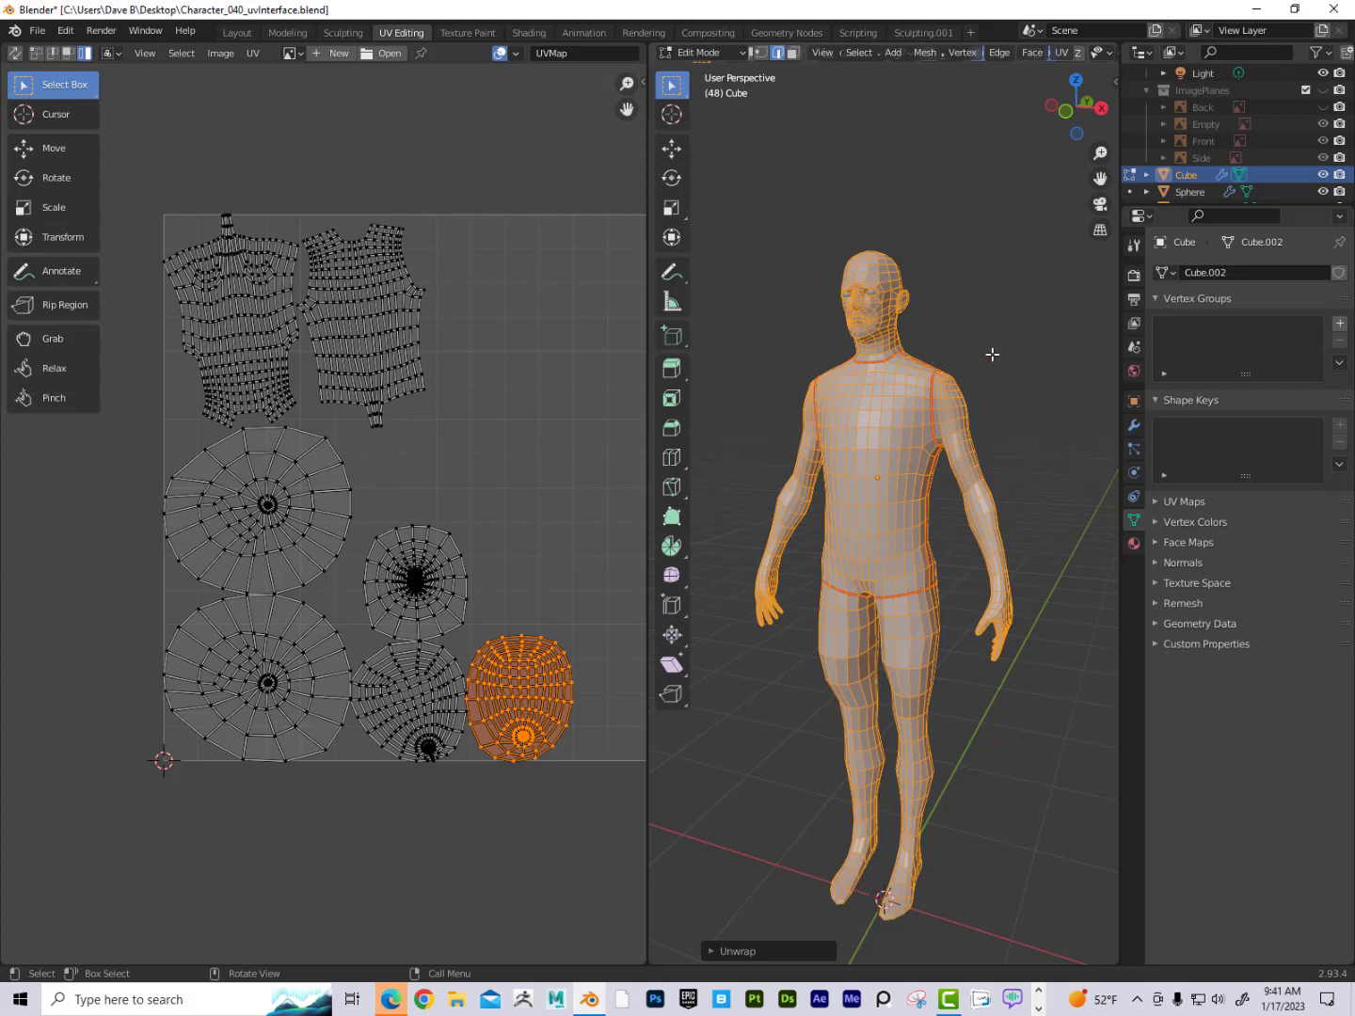
pyautogui.hotkey('alt', 'a')
pyautogui.moveTo(1062, 460); pyautogui.dragTo(995, 543, button='middle')
pyautogui.moveTo(978, 749); pyautogui.dragTo(960, 620, button='middle')
pyautogui.scroll(1, 954, 678)
pyautogui.scroll(4, 957, 634)
pyautogui.moveTo(960, 620); pyautogui.dragTo(936, 654, button='middle')
pyautogui.scroll(2, 935, 654)
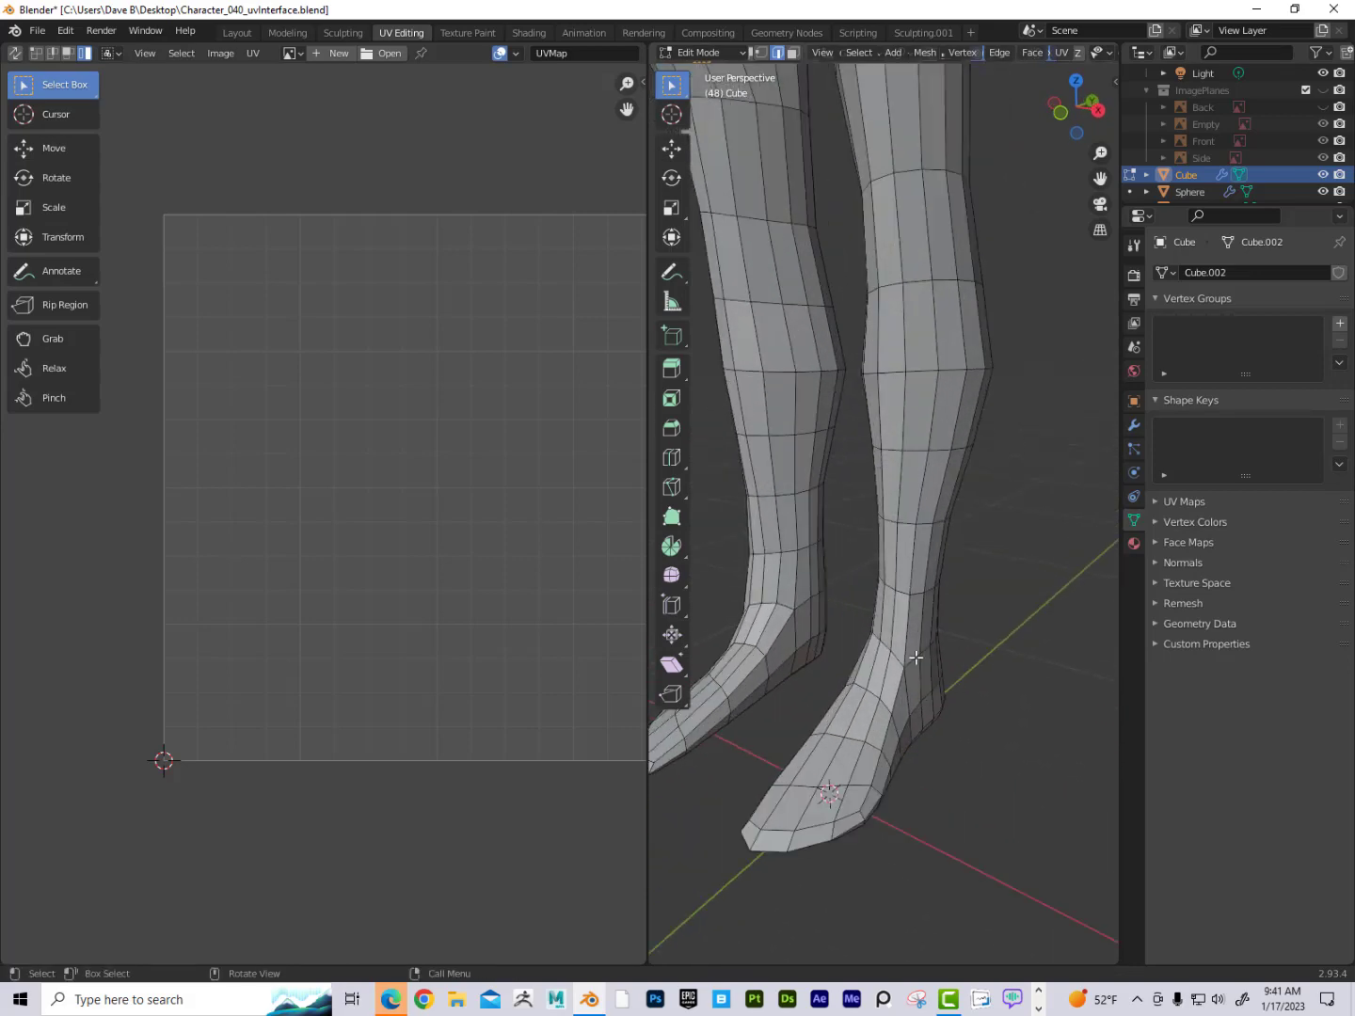
pyautogui.keyDown('ctrl'); pyautogui.click(915, 659); pyautogui.keyUp('ctrl')
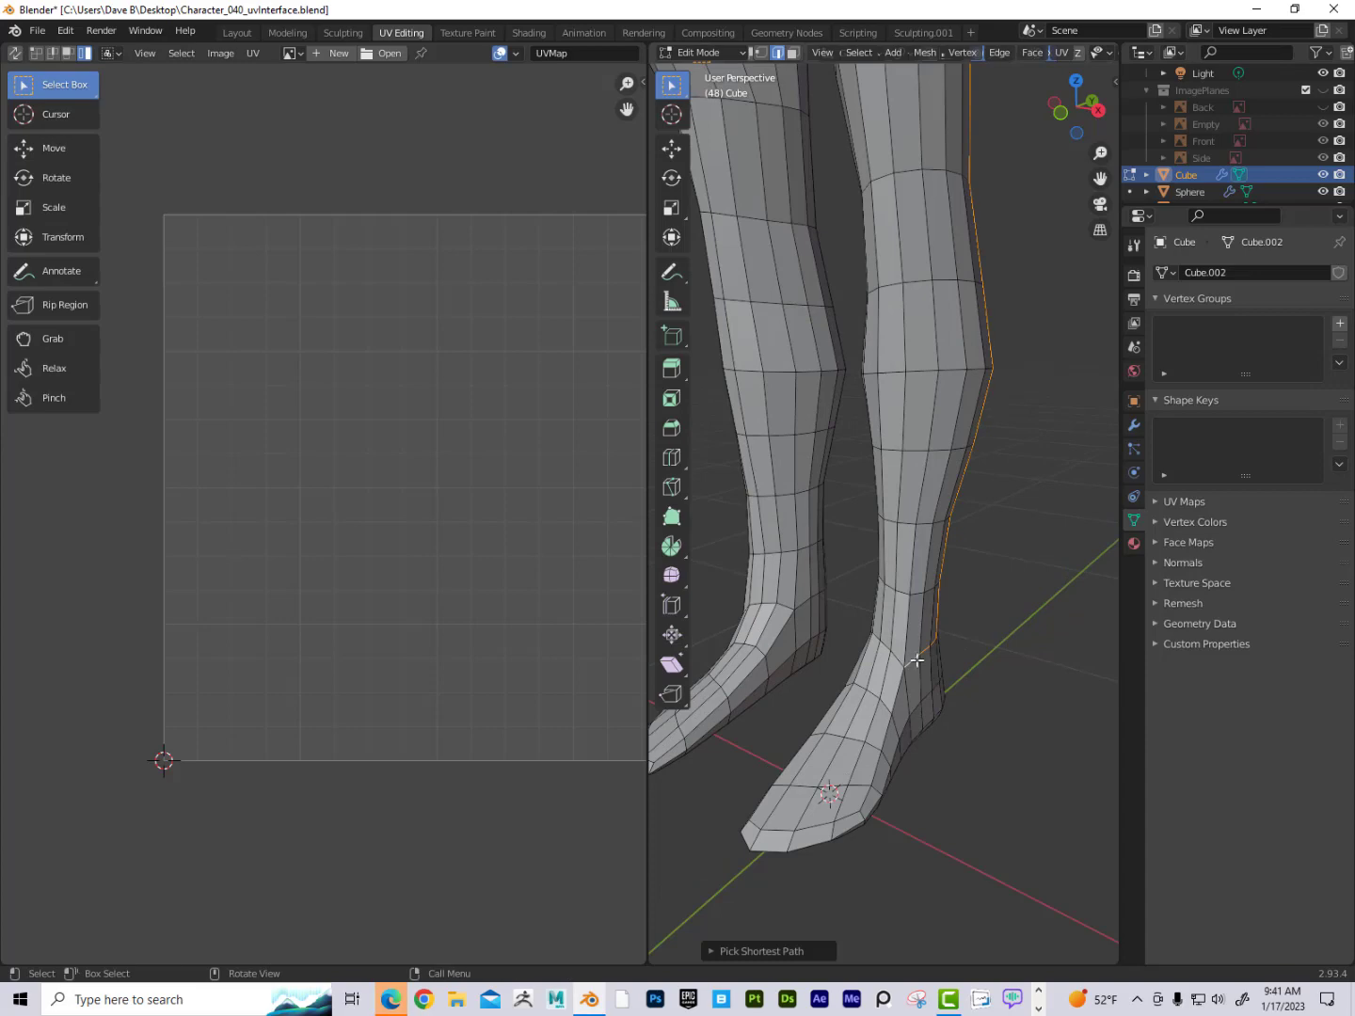
pyautogui.moveTo(916, 661); pyautogui.dragTo(996, 633, button='middle')
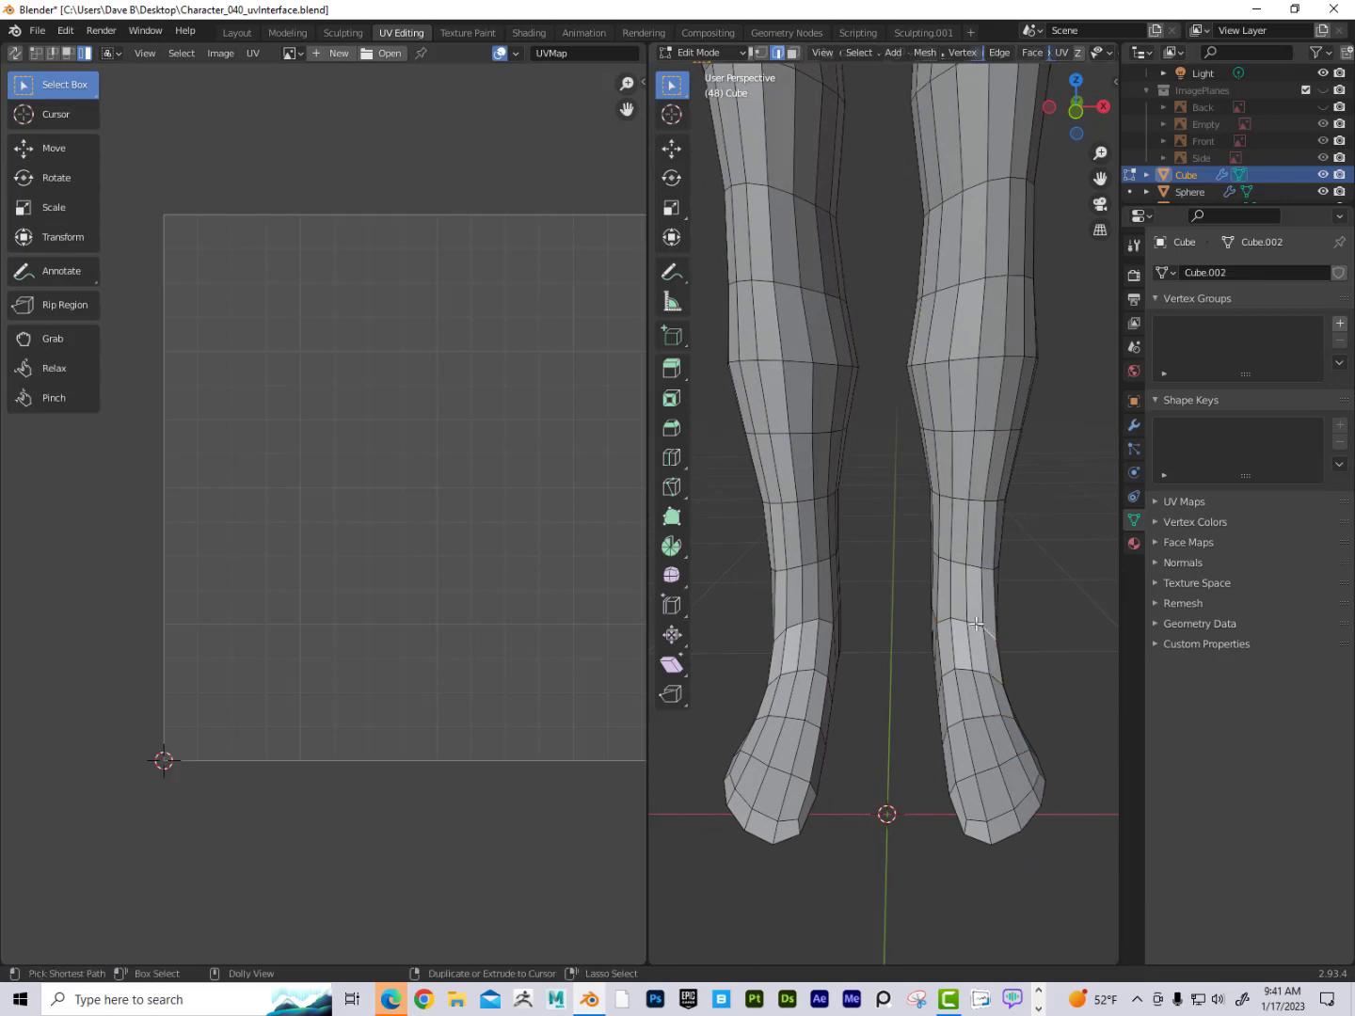
pyautogui.keyDown('ctrl'); pyautogui.click(978, 622); pyautogui.keyUp('ctrl')
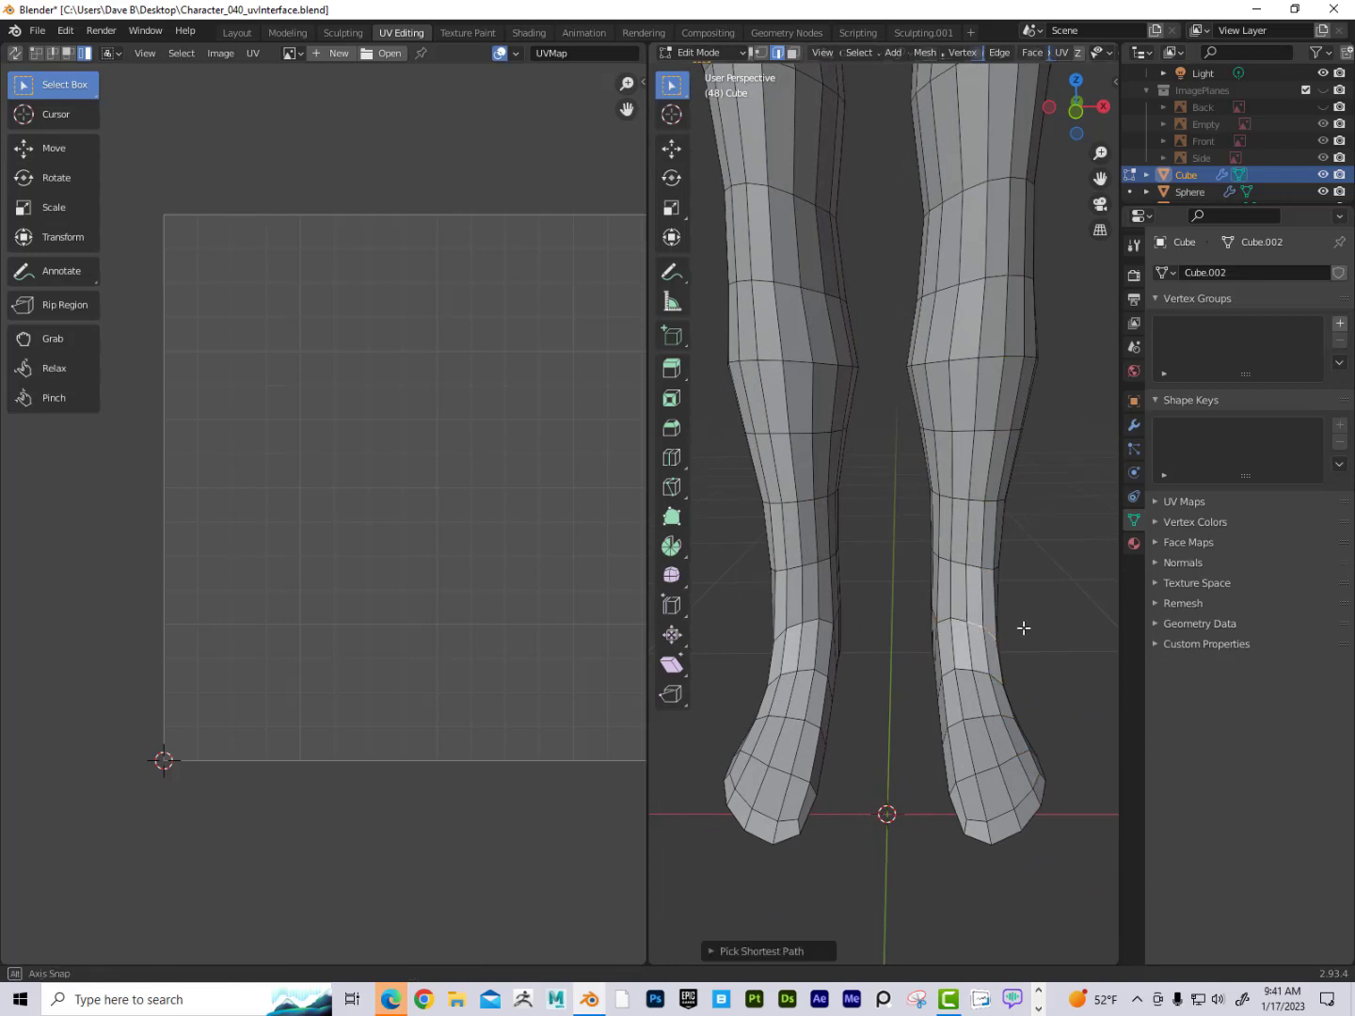
pyautogui.moveTo(1022, 629); pyautogui.dragTo(884, 635, button='middle')
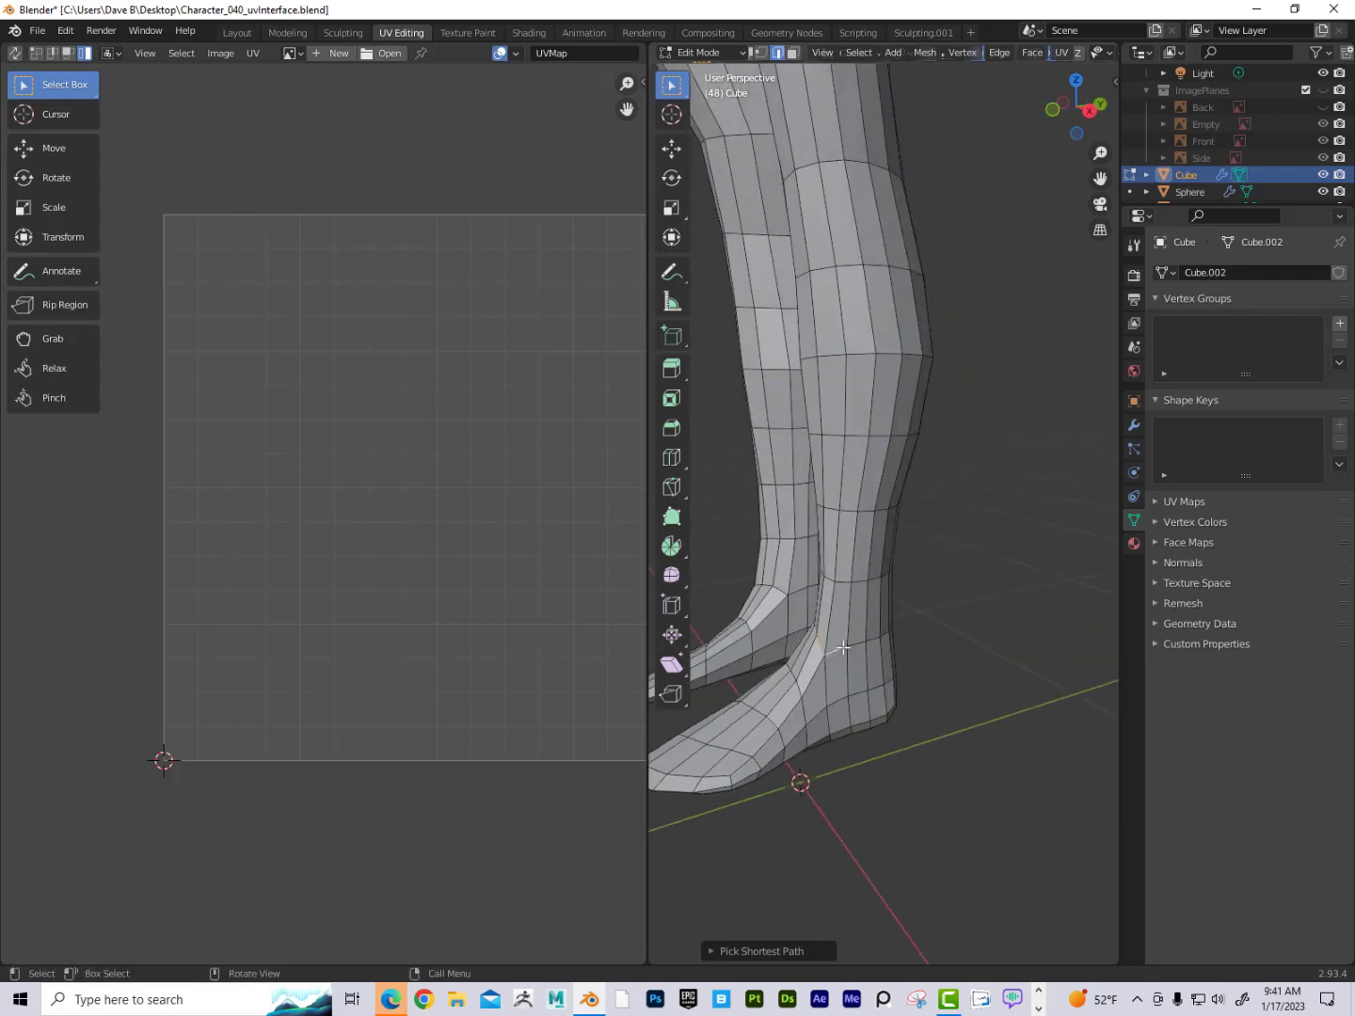
pyautogui.click(844, 648)
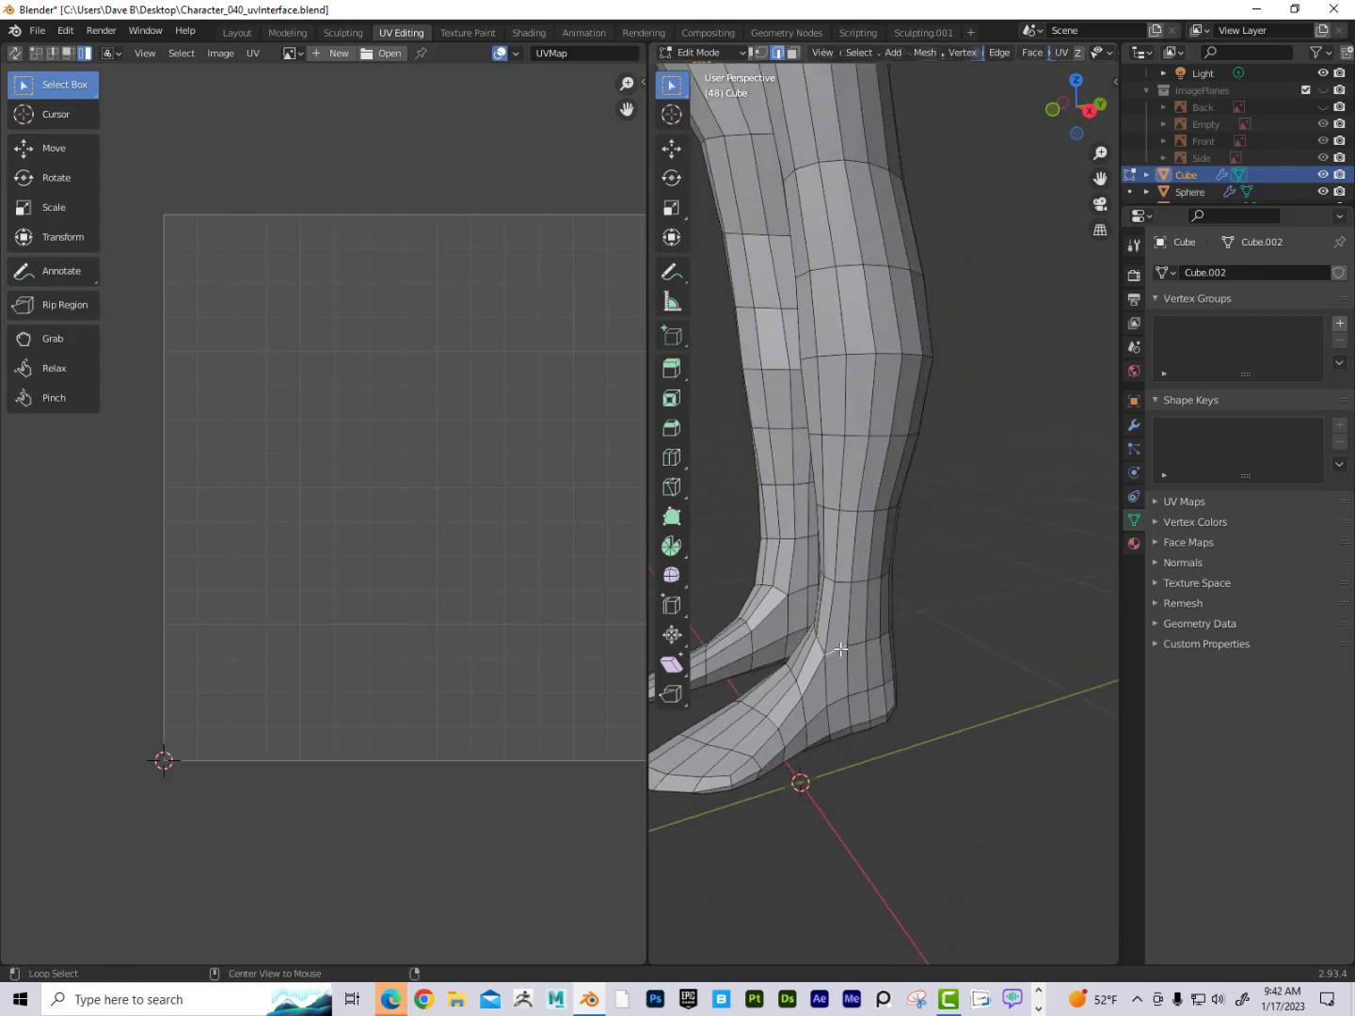
# Select the edge loops around both ankles and mark them as seams.
pyautogui.keyDown('alt'); pyautogui.click(818, 648); pyautogui.keyUp('alt')
pyautogui.moveTo(819, 647)
pyautogui.mouseDown(button='middle')
pyautogui.moveTo(922, 668)
pyautogui.moveTo(942, 659)
pyautogui.moveTo(852, 639)
pyautogui.moveTo(929, 651)
pyautogui.moveTo(814, 653)
pyautogui.moveTo(826, 653)
pyautogui.mouseUp(button='middle')
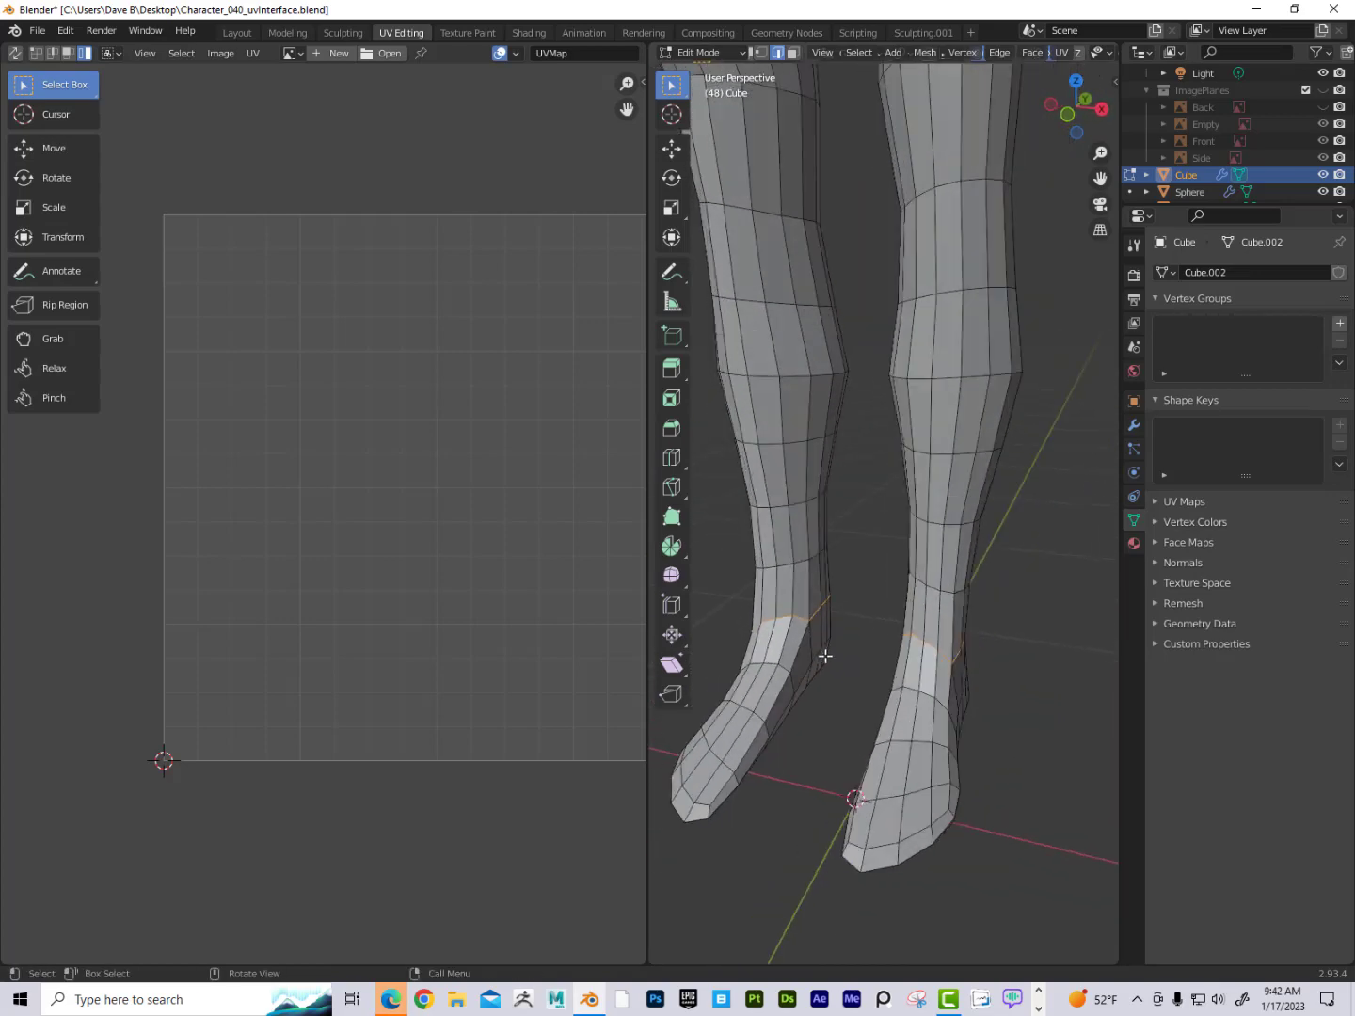
pyautogui.press('q')
pyautogui.click(817, 639)
pyautogui.scroll(-4, 852, 496)
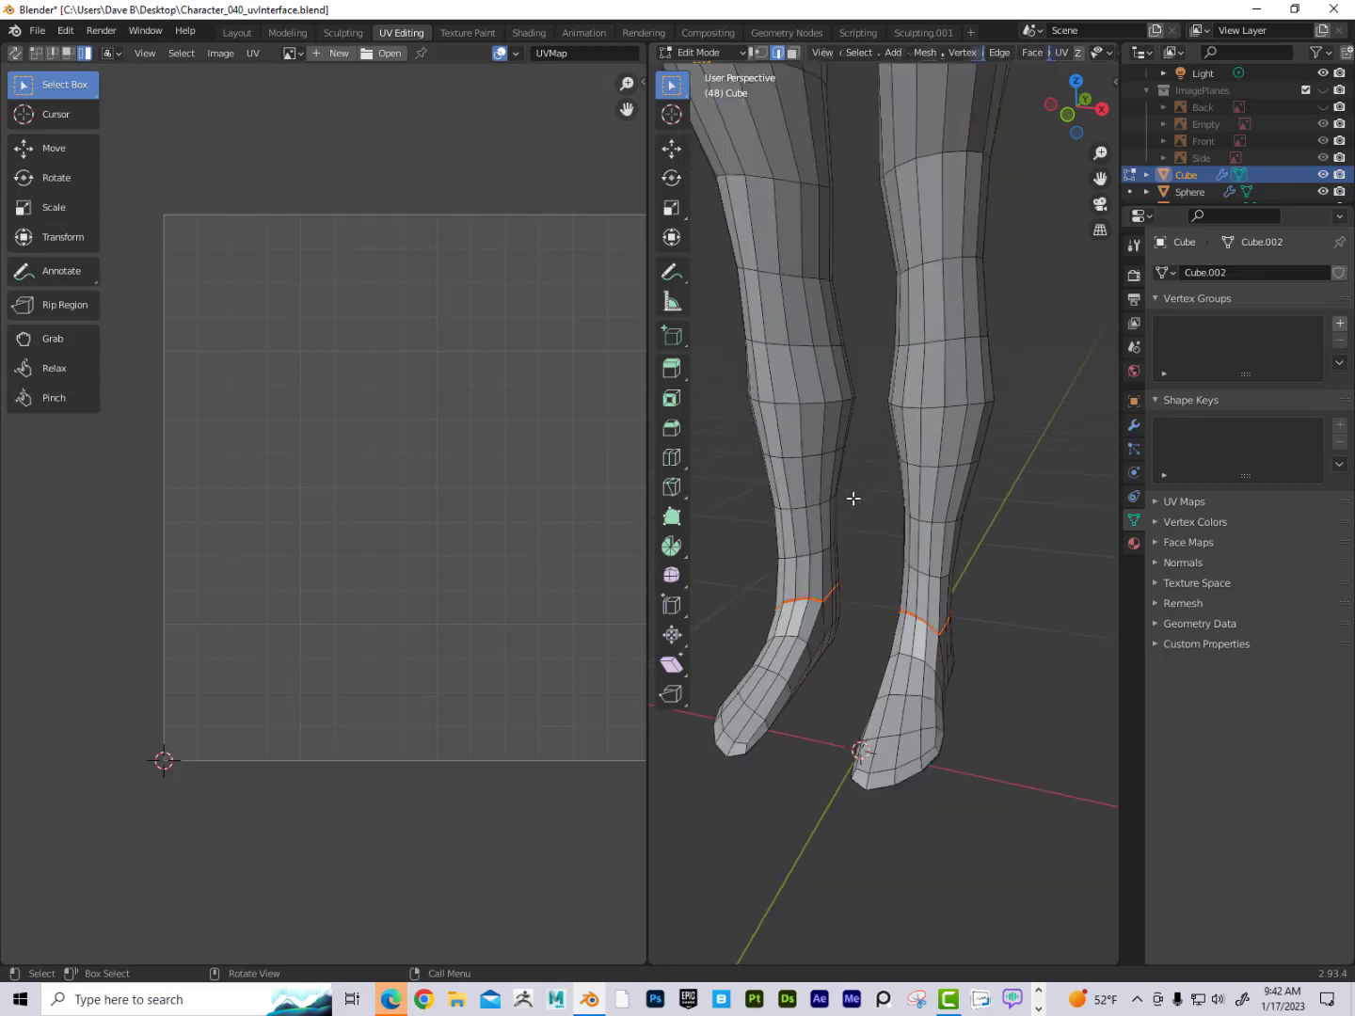
pyautogui.keyDown('shift'); pyautogui.moveTo(886, 454); pyautogui.dragTo(956, 513, button='middle'); pyautogui.keyUp('shift')
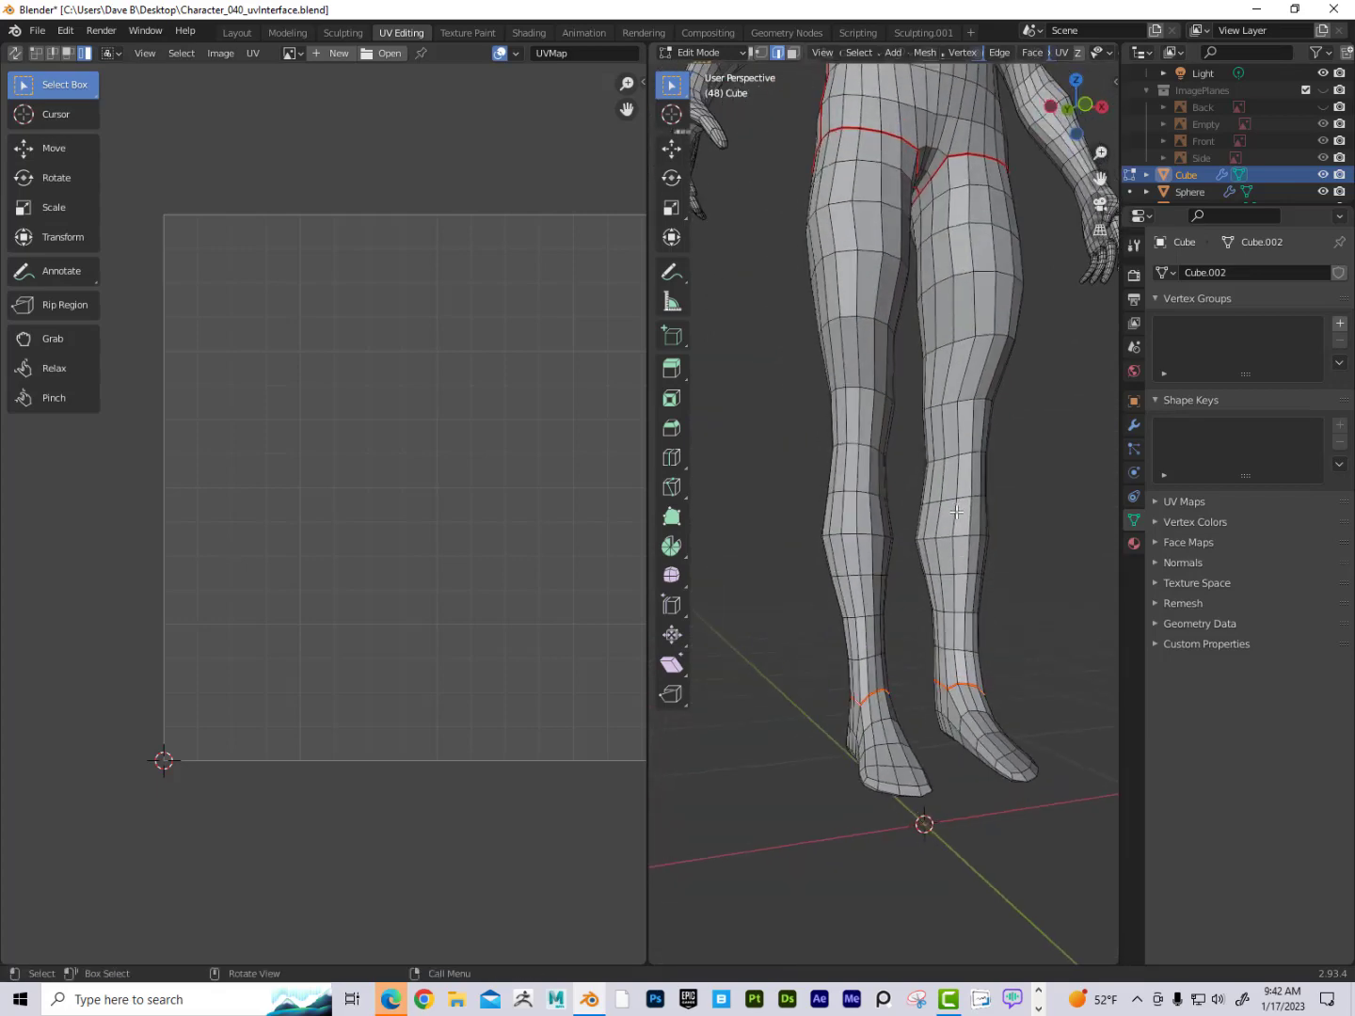
pyautogui.hotkey('alt', 'a')
pyautogui.keyDown('ctrl'); pyautogui.click(930, 191); pyautogui.keyUp('ctrl')
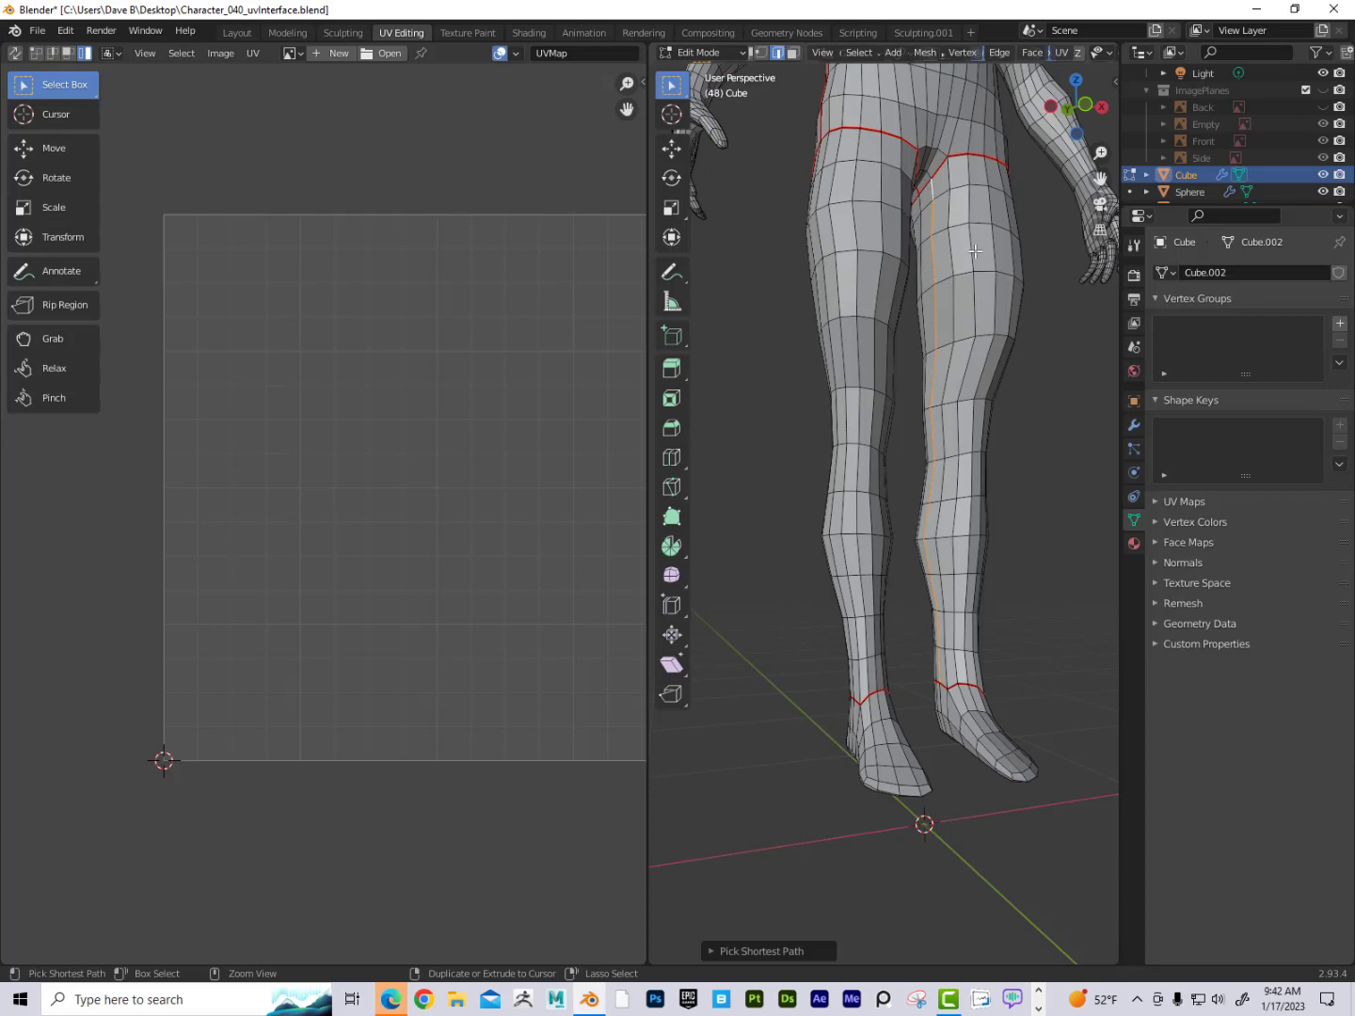
pyautogui.moveTo(949, 215); pyautogui.dragTo(997, 247, button='middle')
pyautogui.click(910, 215)
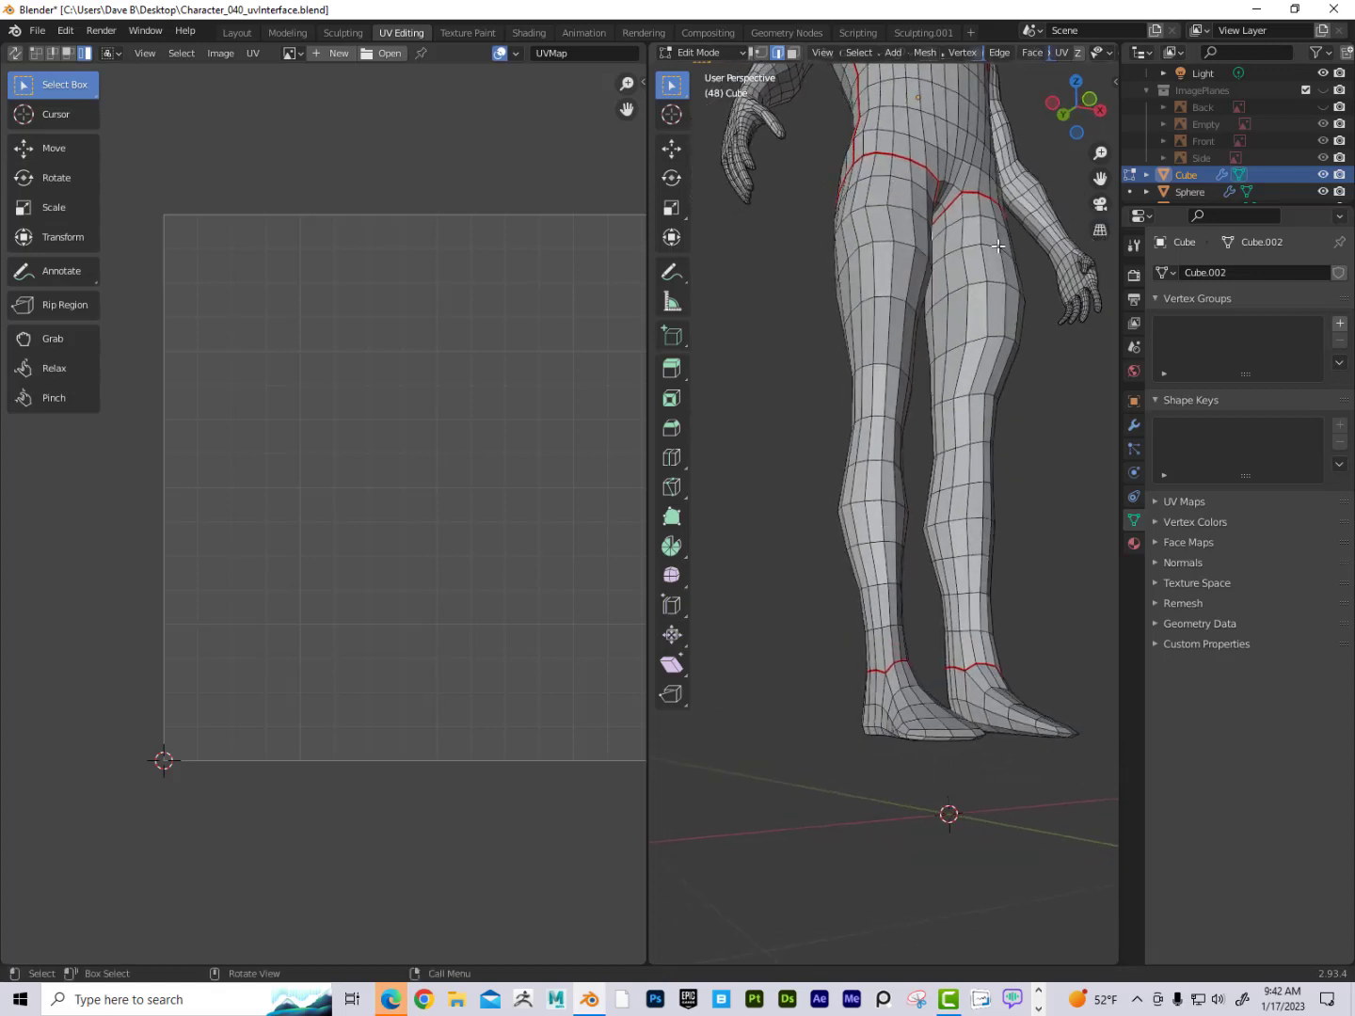
pyautogui.keyDown('ctrl'); pyautogui.click(954, 654); pyautogui.keyUp('ctrl')
# Mark the edge path along the inside of the character's left leg, from the ankle seam to the thigh seam, as a seam.
pyautogui.click(953, 649)
pyautogui.moveTo(958, 493); pyautogui.dragTo(952, 490, button='middle')
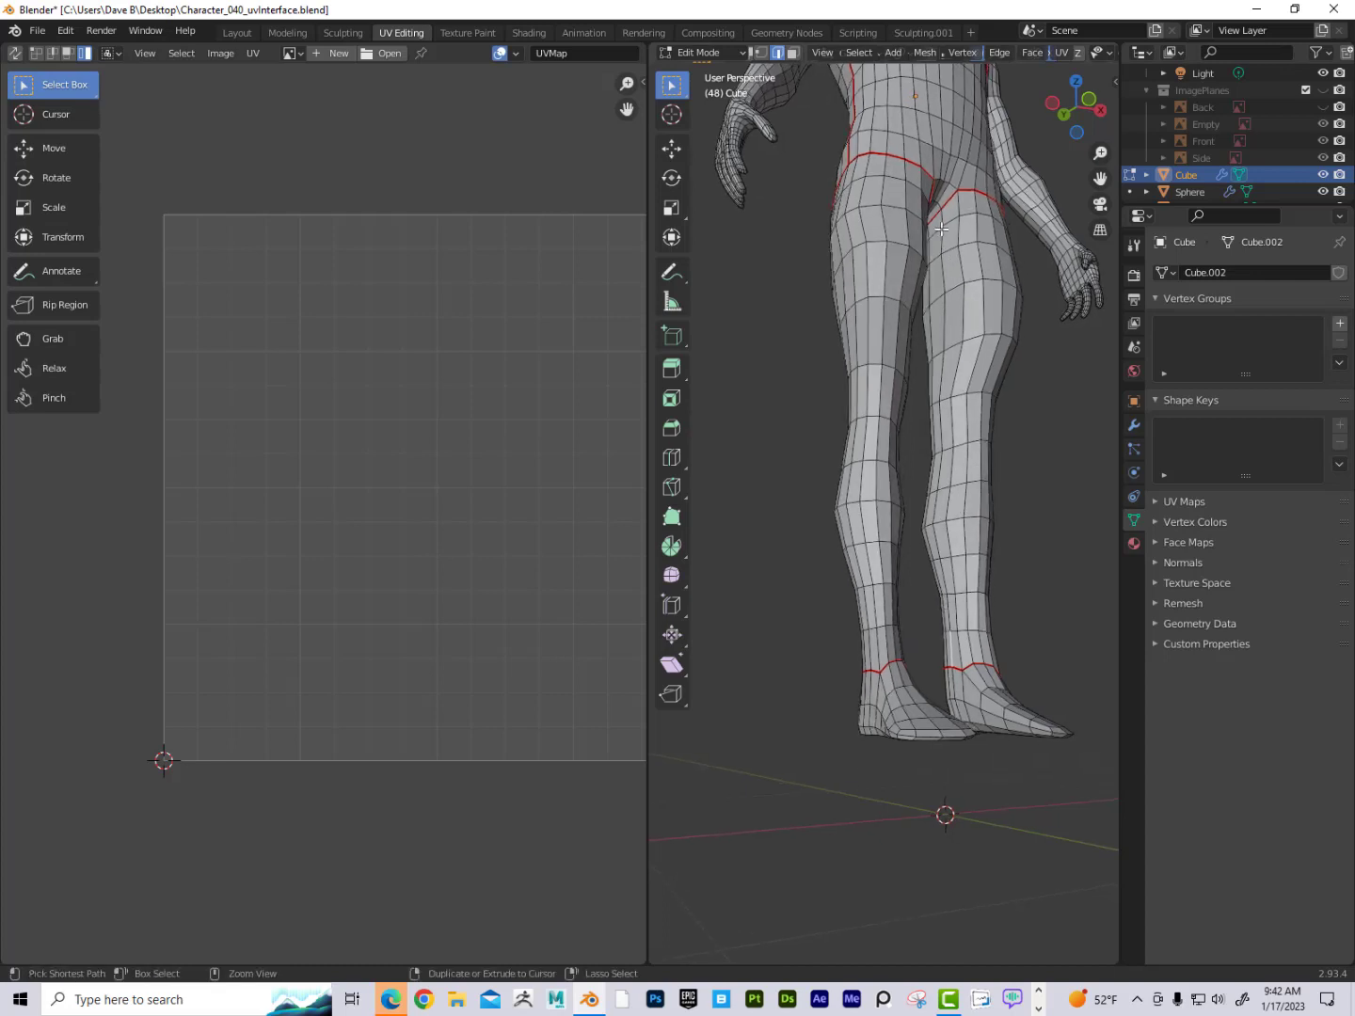
pyautogui.moveTo(941, 229); pyautogui.dragTo(925, 229, button='middle')
pyautogui.keyDown('ctrl'); pyautogui.click(915, 228); pyautogui.keyUp('ctrl')
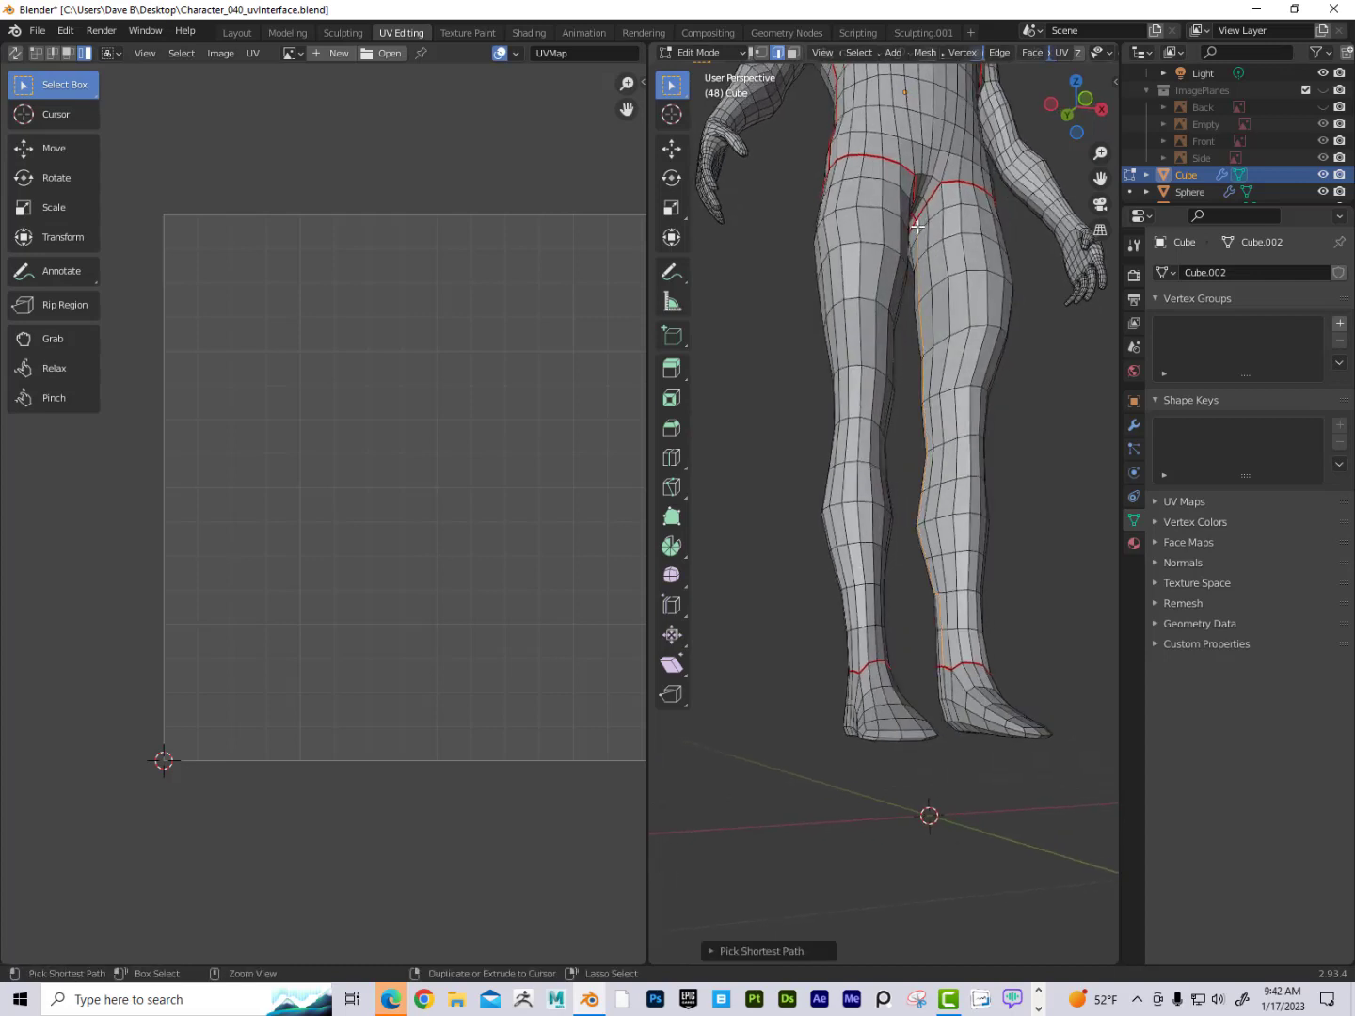
pyautogui.moveTo(988, 268); pyautogui.dragTo(977, 280, button='middle')
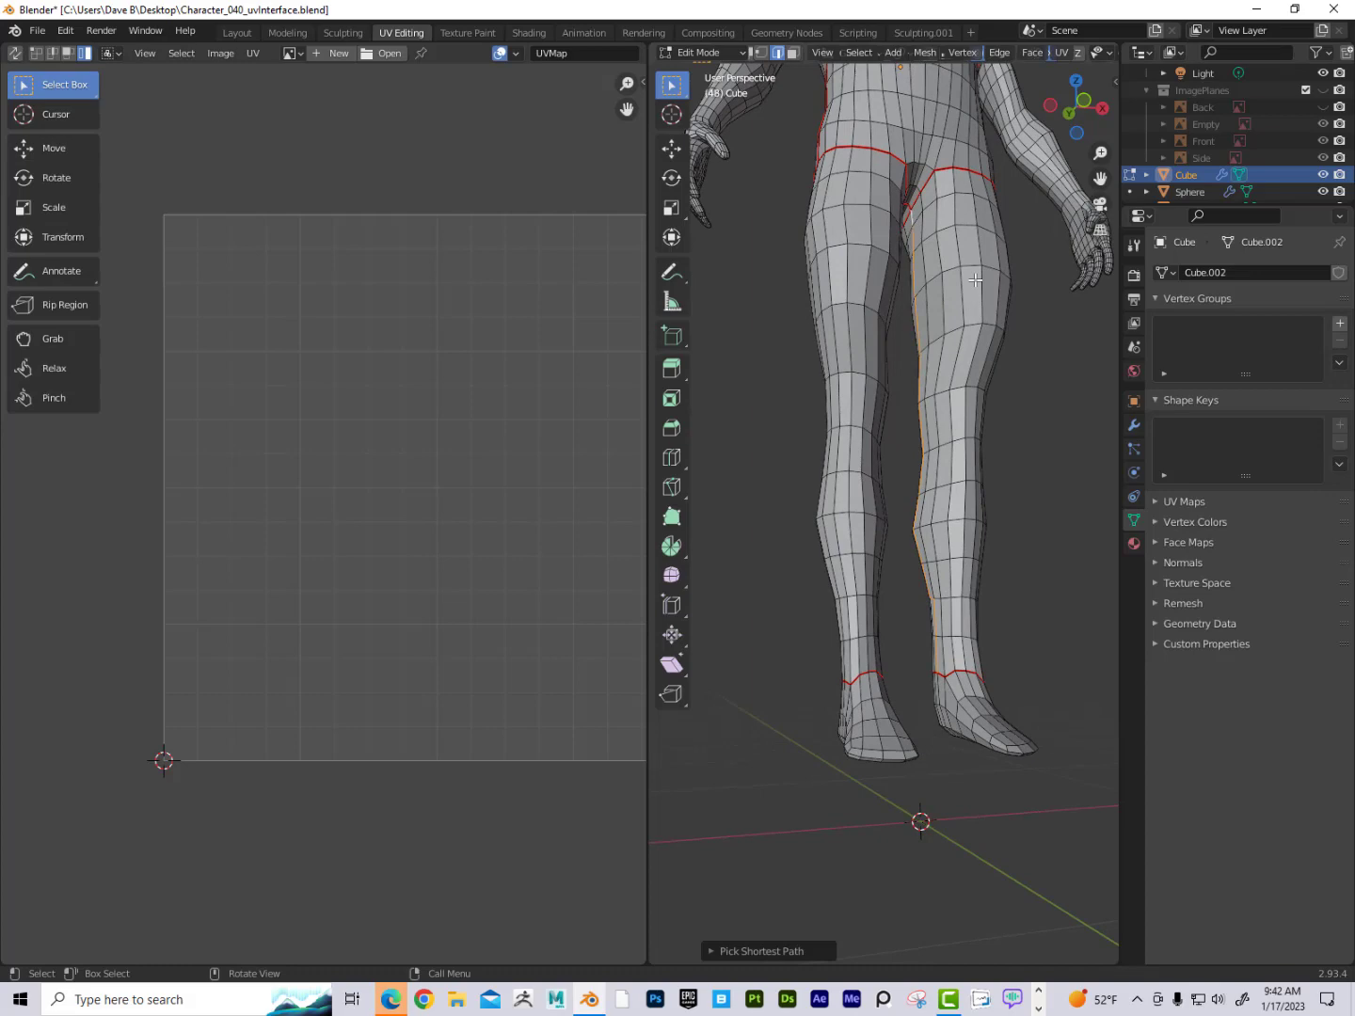
pyautogui.press('q')
pyautogui.click(970, 282)
# Mark the matching inner edge path on the character's right leg, from the thigh seam to the ankle seam, as a seam.
pyautogui.moveTo(970, 282); pyautogui.dragTo(829, 320, button='middle')
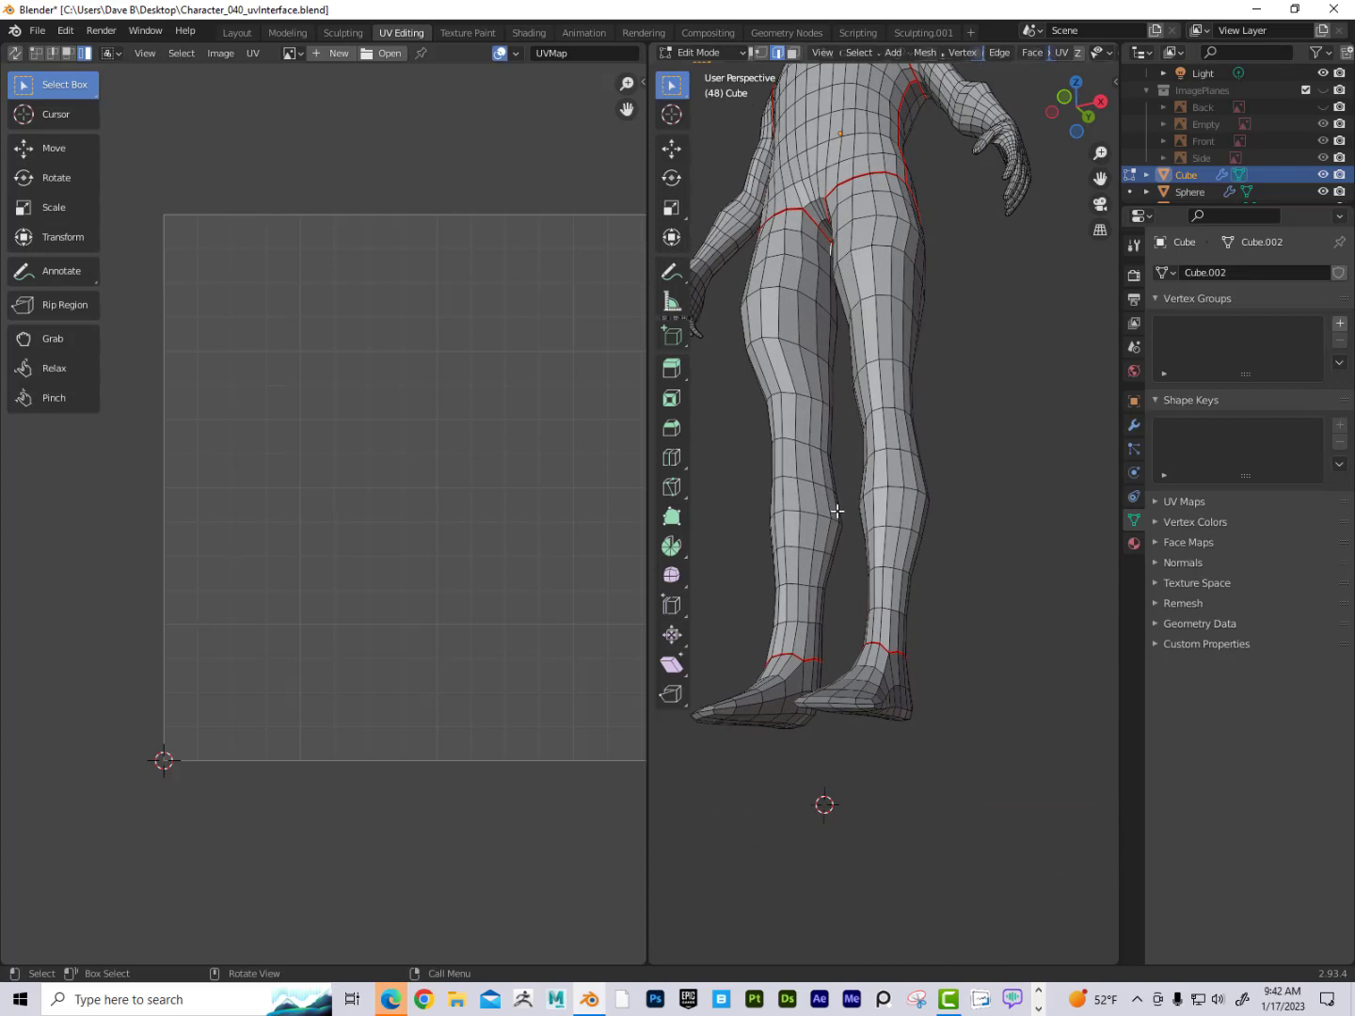
pyautogui.keyDown('ctrl'); pyautogui.click(822, 642); pyautogui.keyUp('ctrl')
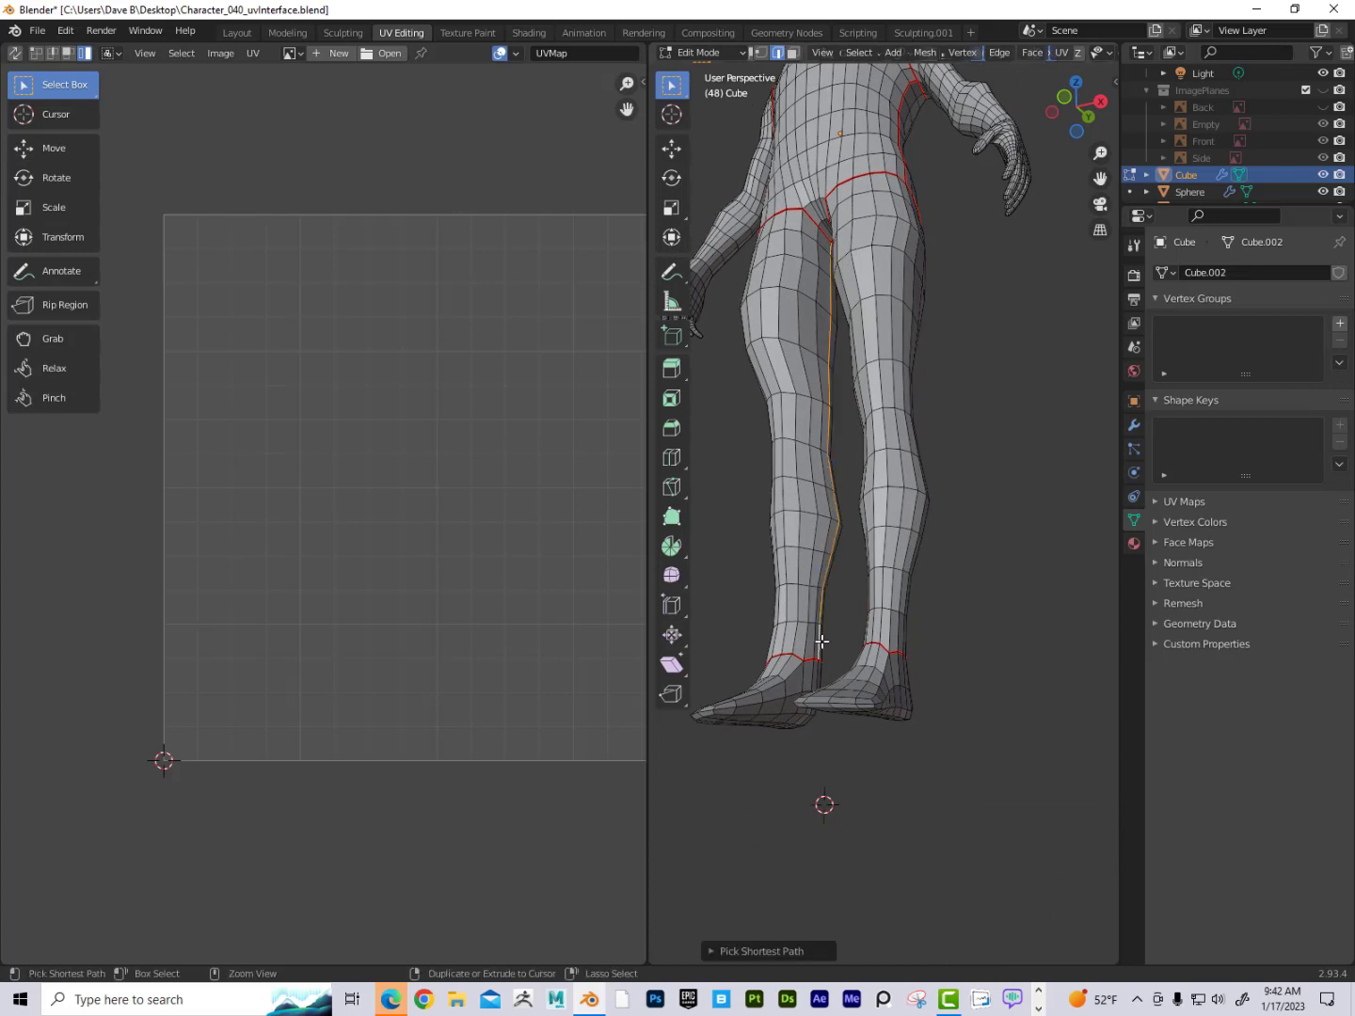
pyautogui.moveTo(850, 590); pyautogui.dragTo(857, 593, button='middle')
pyautogui.press('q')
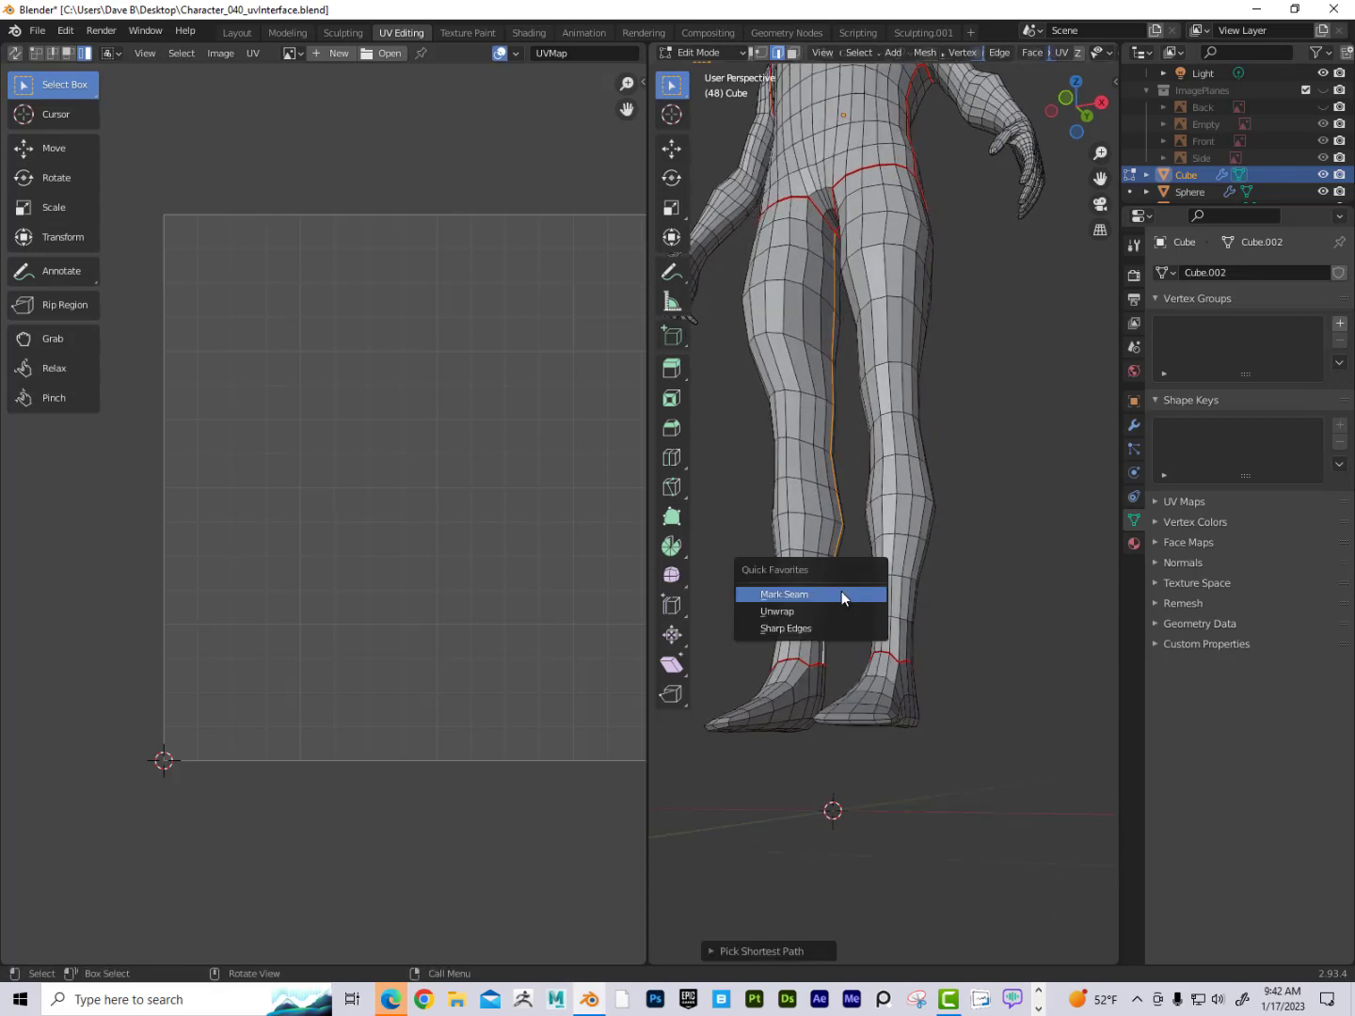
pyautogui.click(842, 593)
pyautogui.moveTo(893, 535)
pyautogui.mouseDown(button='middle')
pyautogui.moveTo(953, 553)
pyautogui.moveTo(902, 549)
pyautogui.mouseUp(button='middle')
pyautogui.scroll(-2, 953, 553)
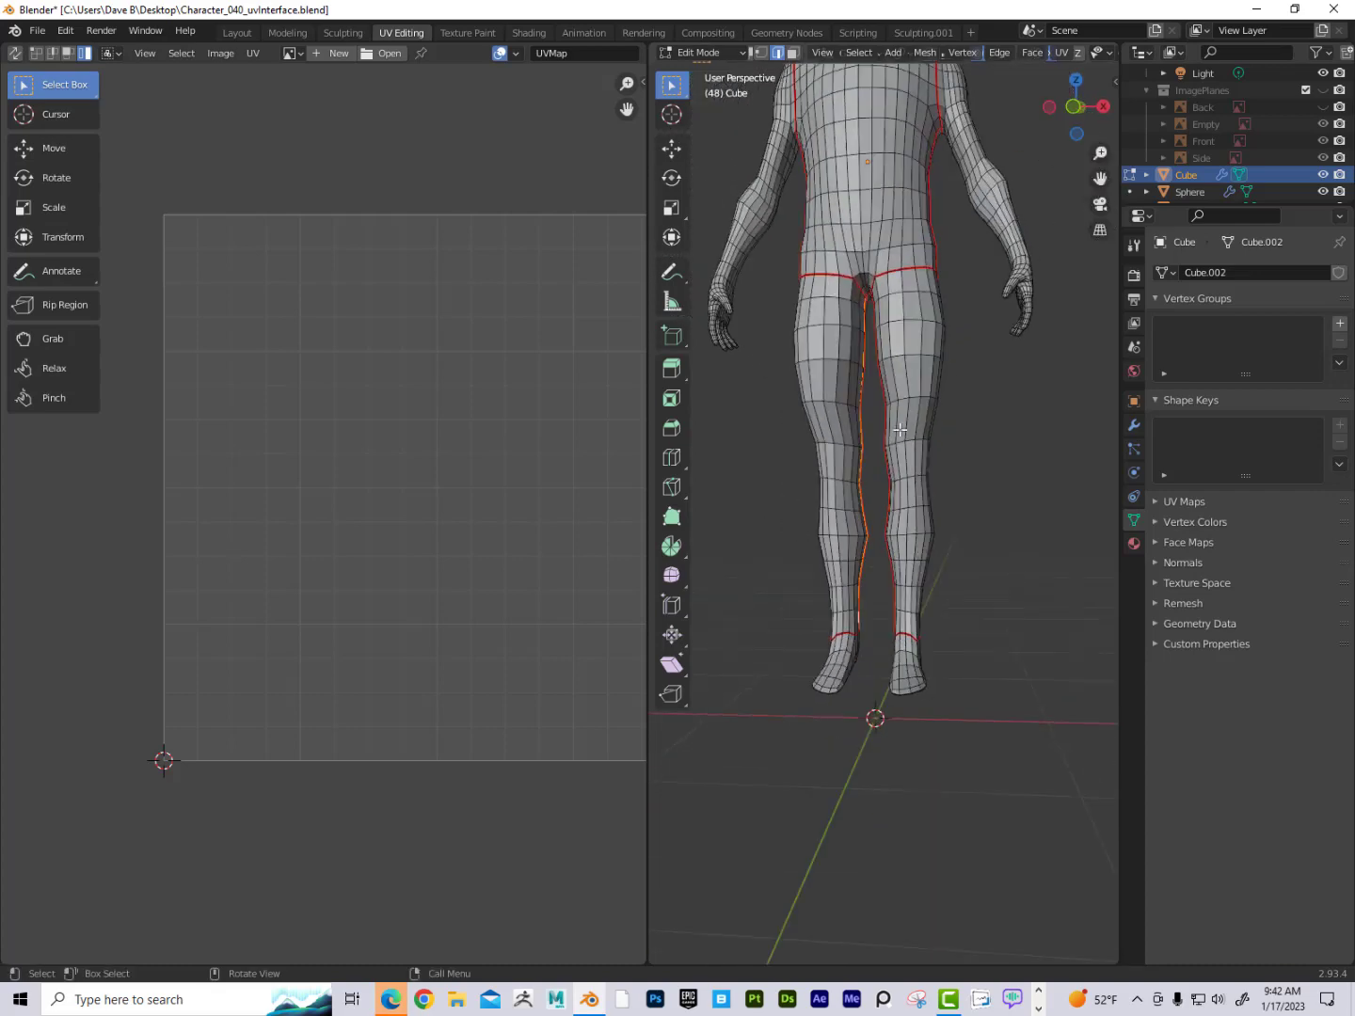
pyautogui.moveTo(944, 436); pyautogui.dragTo(928, 560, button='middle')
pyautogui.scroll(-1, 976, 502)
pyautogui.moveTo(976, 504); pyautogui.dragTo(970, 509, button='middle')
pyautogui.scroll(2, 970, 508)
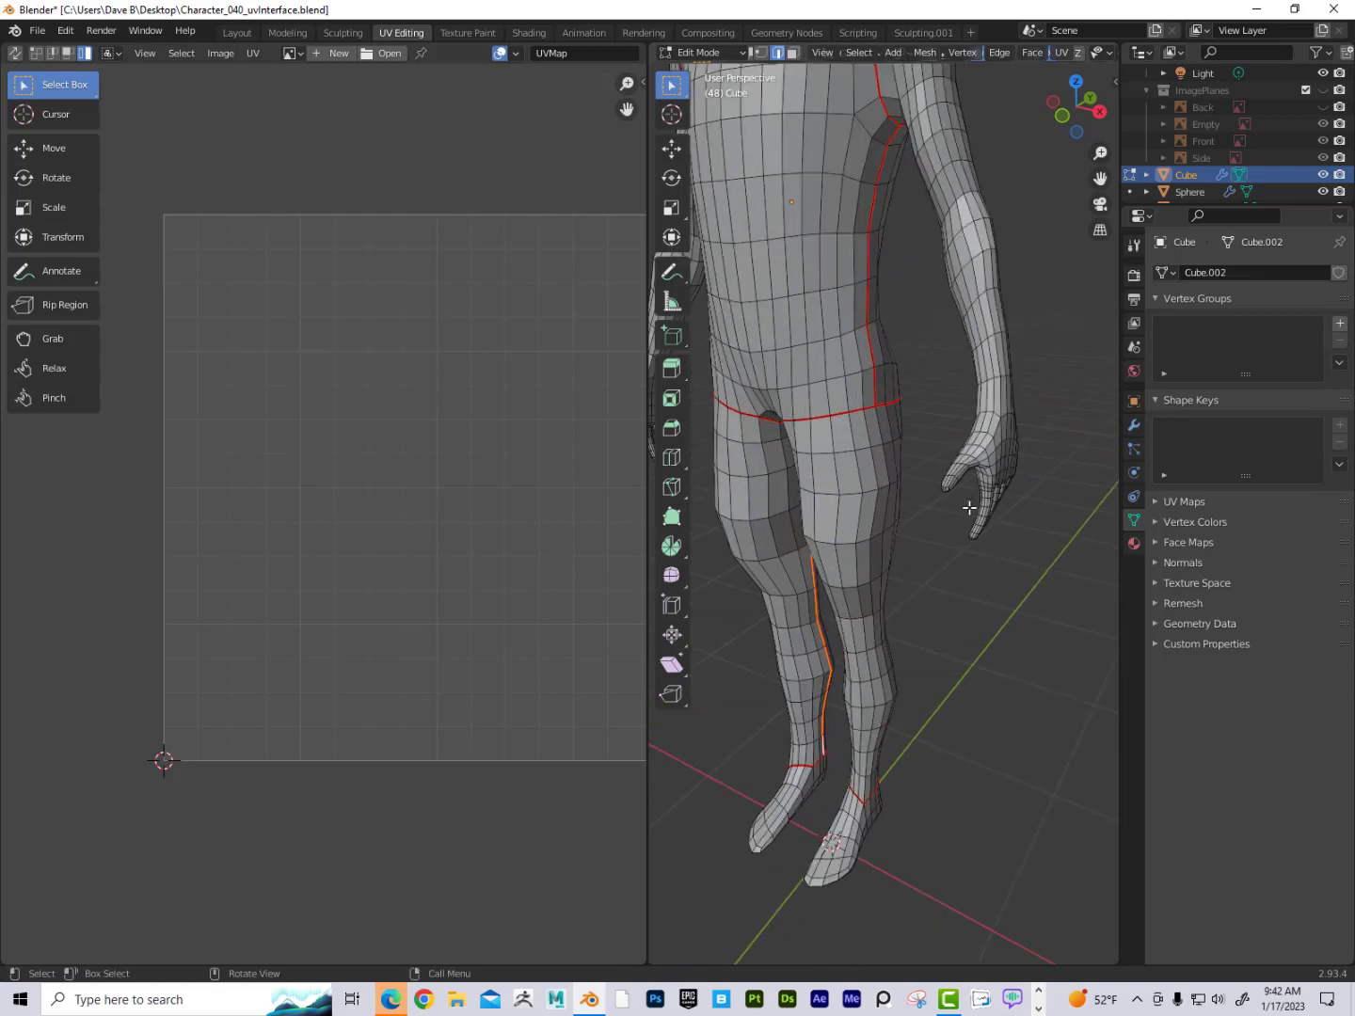
pyautogui.scroll(3, 997, 428)
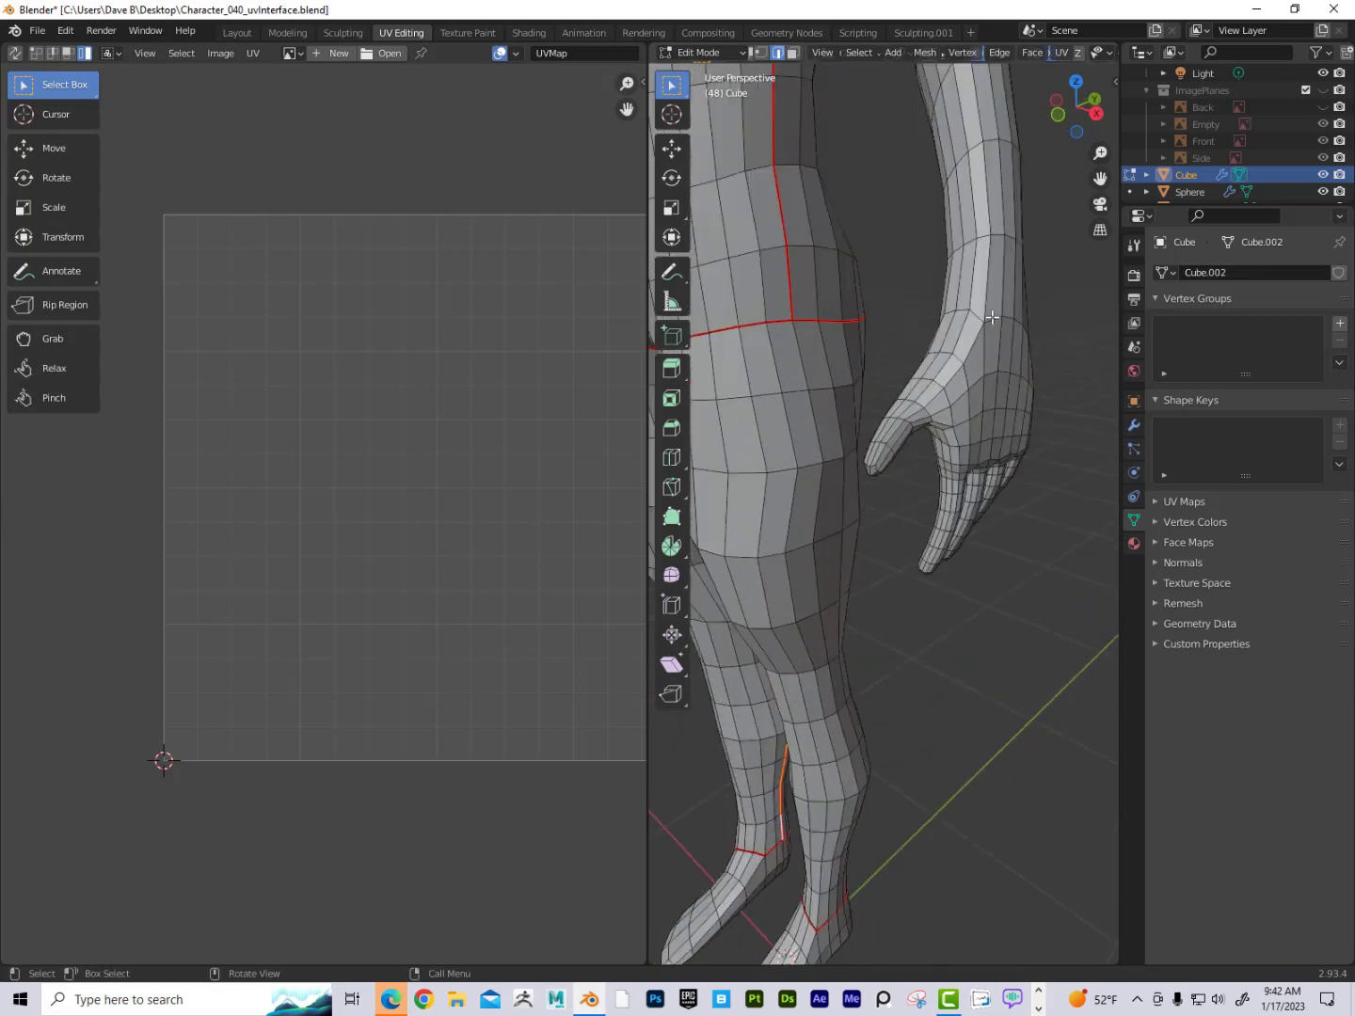
pyautogui.press('ctrl')
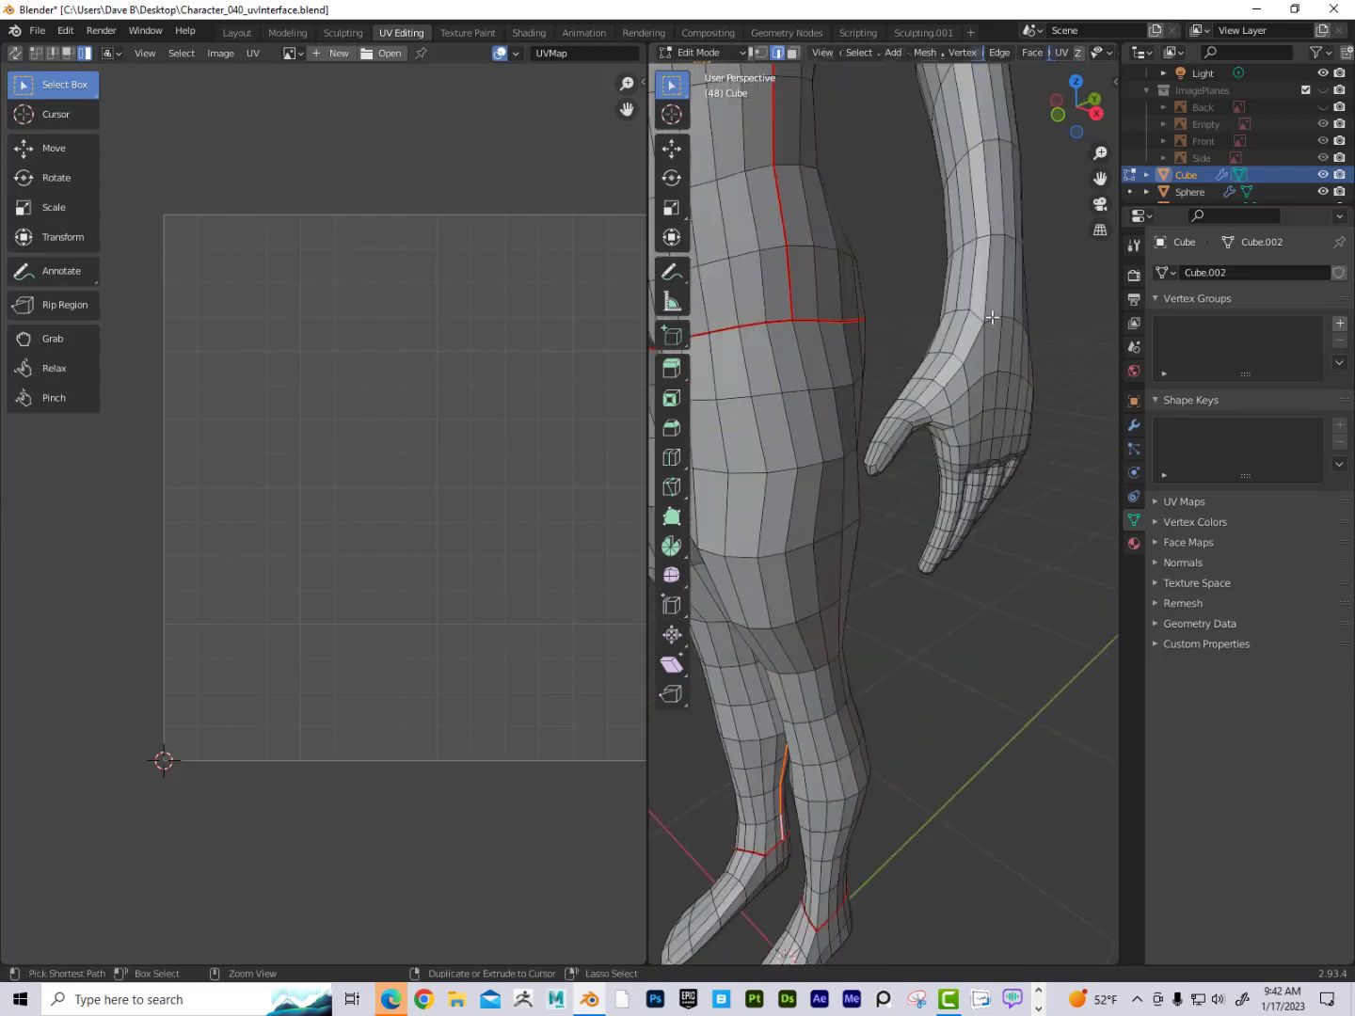
pyautogui.keyDown('ctrl'); pyautogui.click(992, 321); pyautogui.keyUp('ctrl')
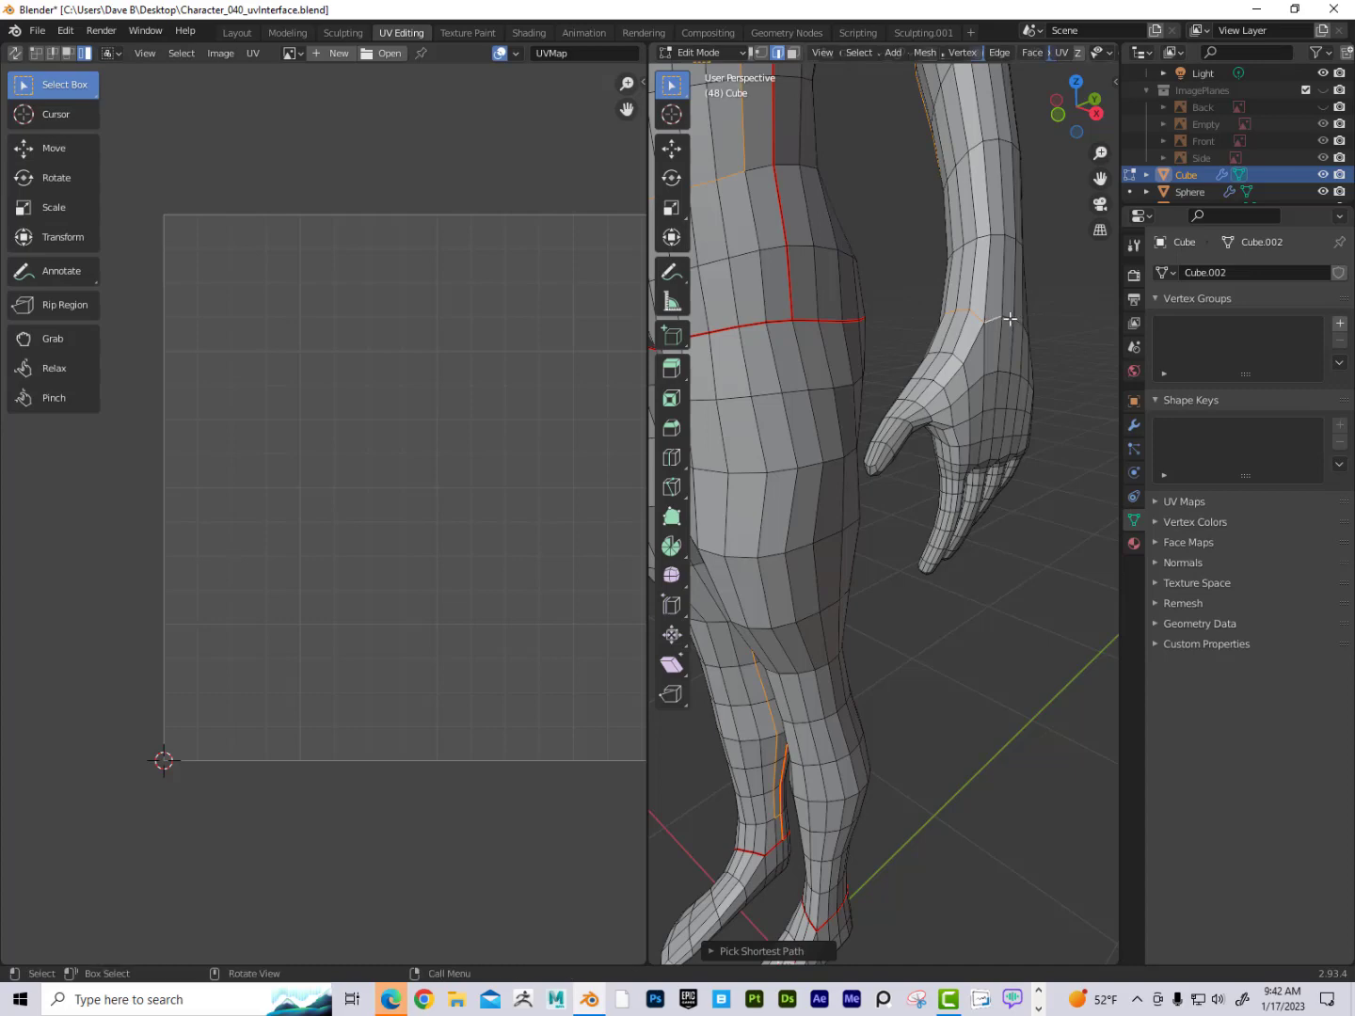
pyautogui.hotkey('ctrl', 'z')
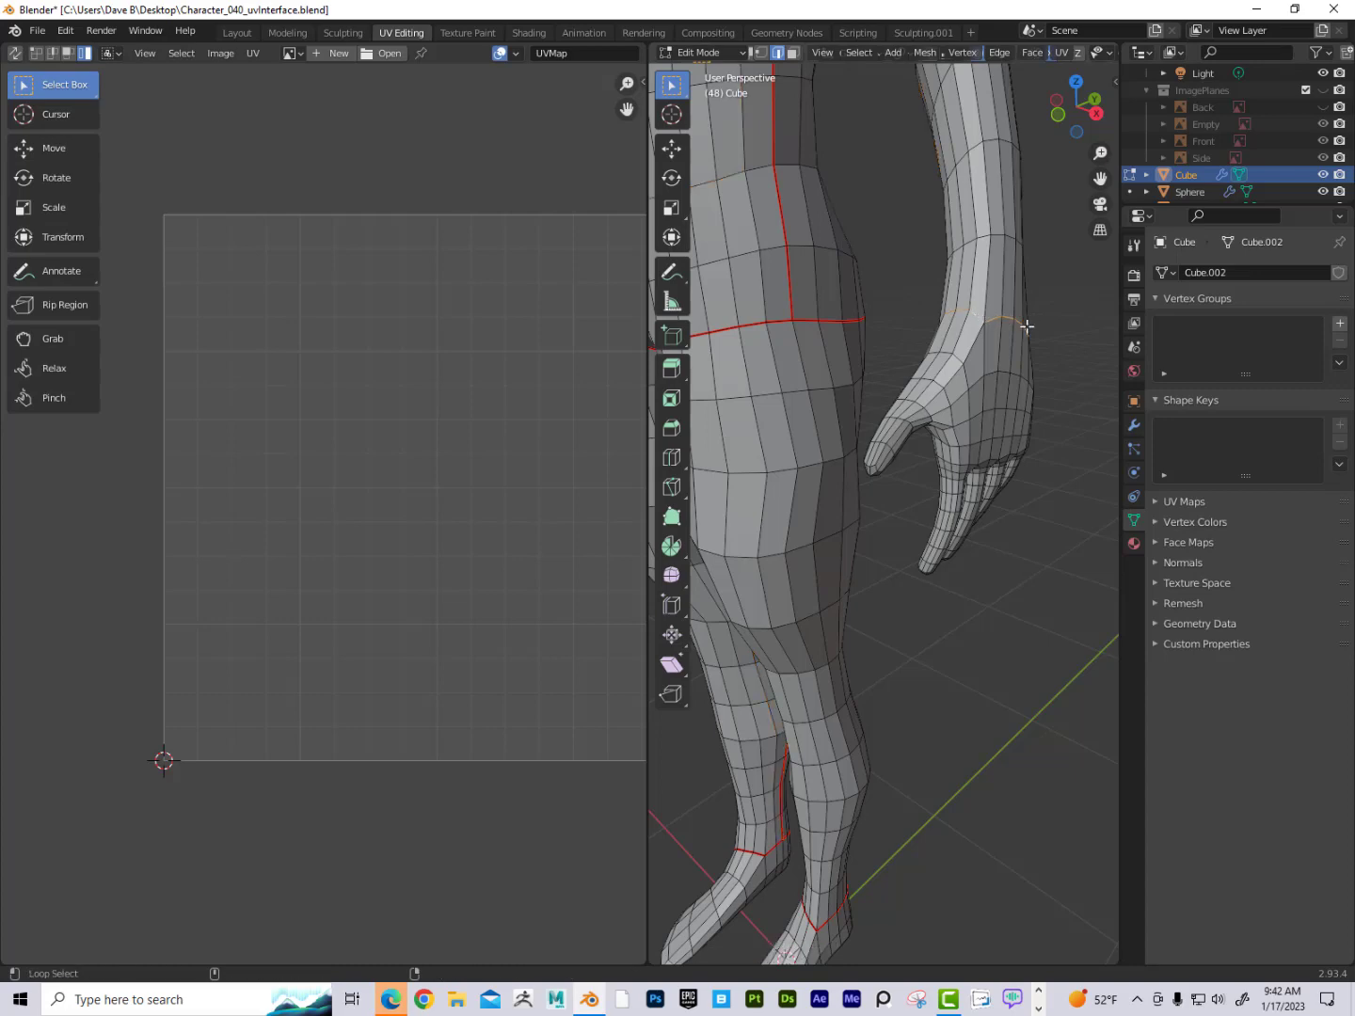
# Mark the edge loop around the character's left wrist as a seam.
pyautogui.moveTo(1023, 324); pyautogui.dragTo(683, 424, button='middle')
pyautogui.moveTo(852, 441); pyautogui.dragTo(961, 391, button='middle')
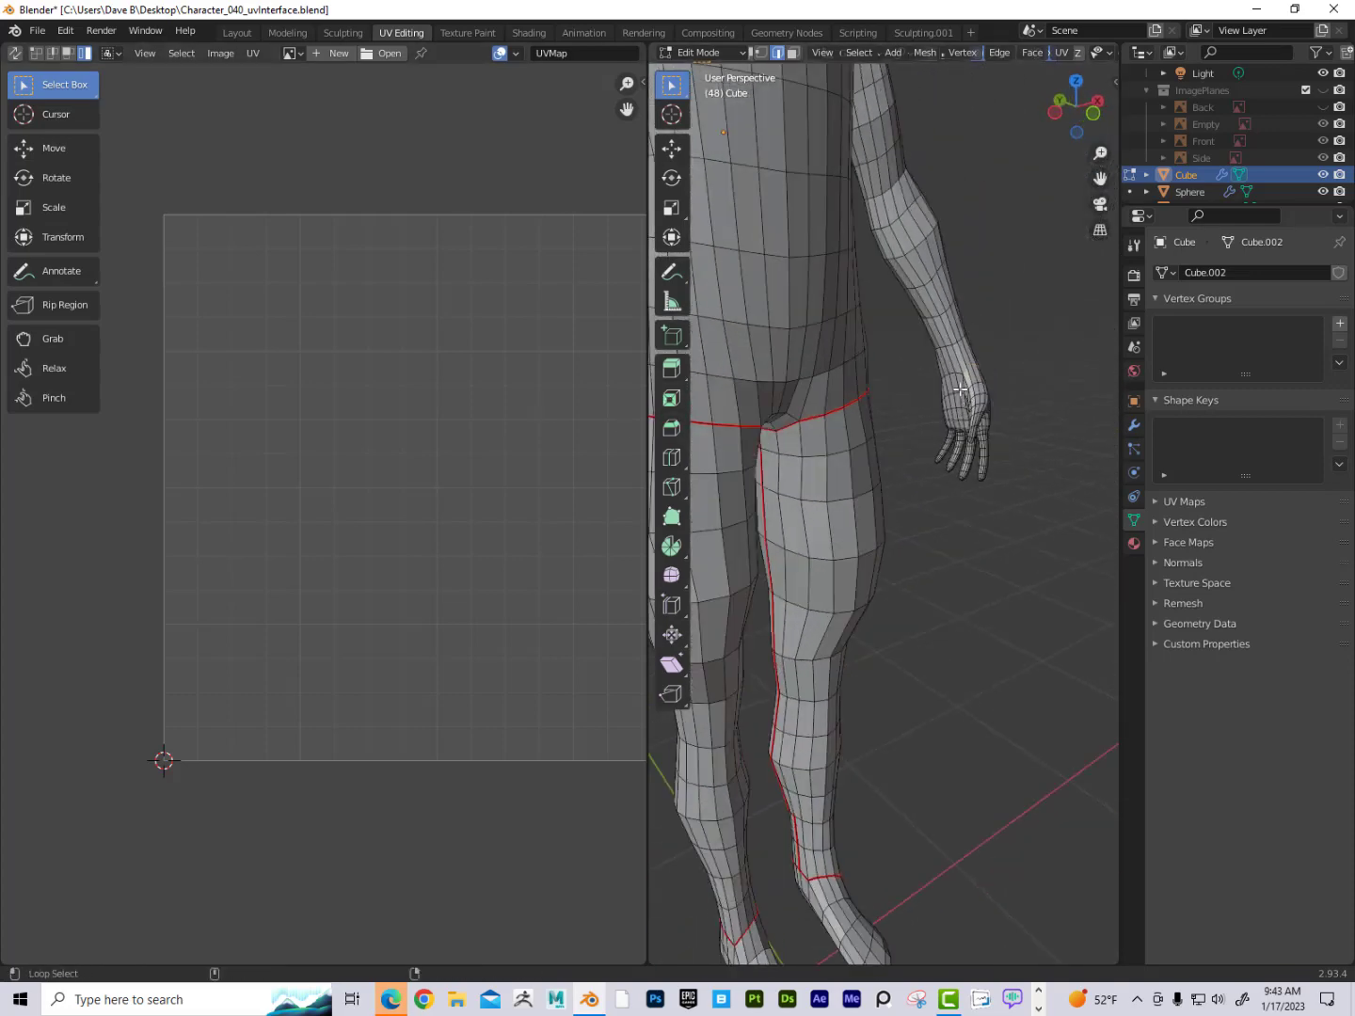
pyautogui.scroll(-8, 1007, 402)
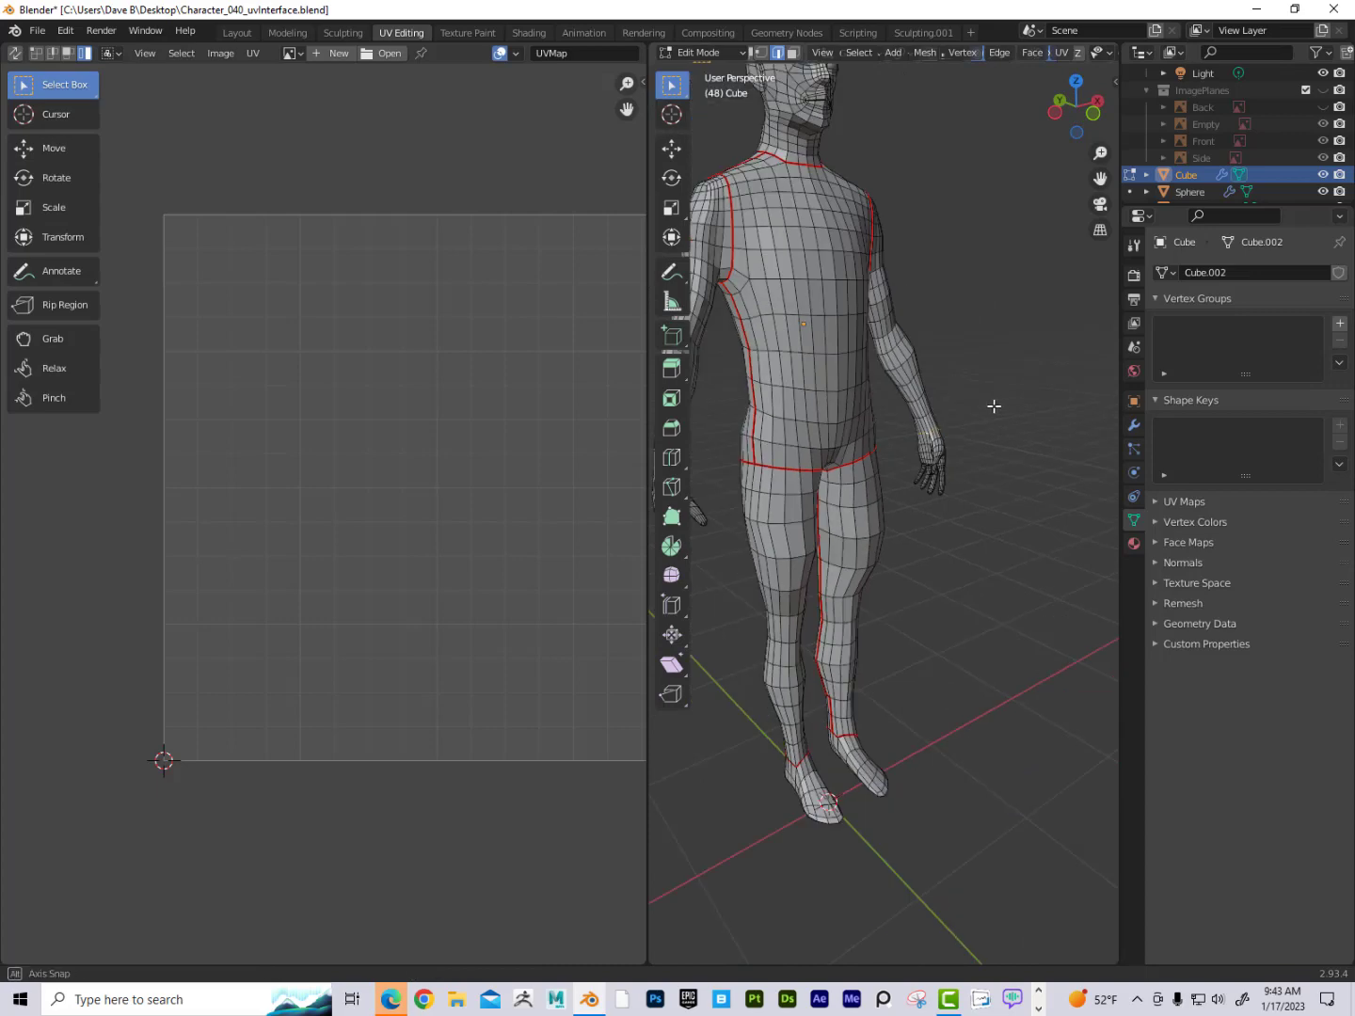
pyautogui.press('q')
pyautogui.click(973, 401)
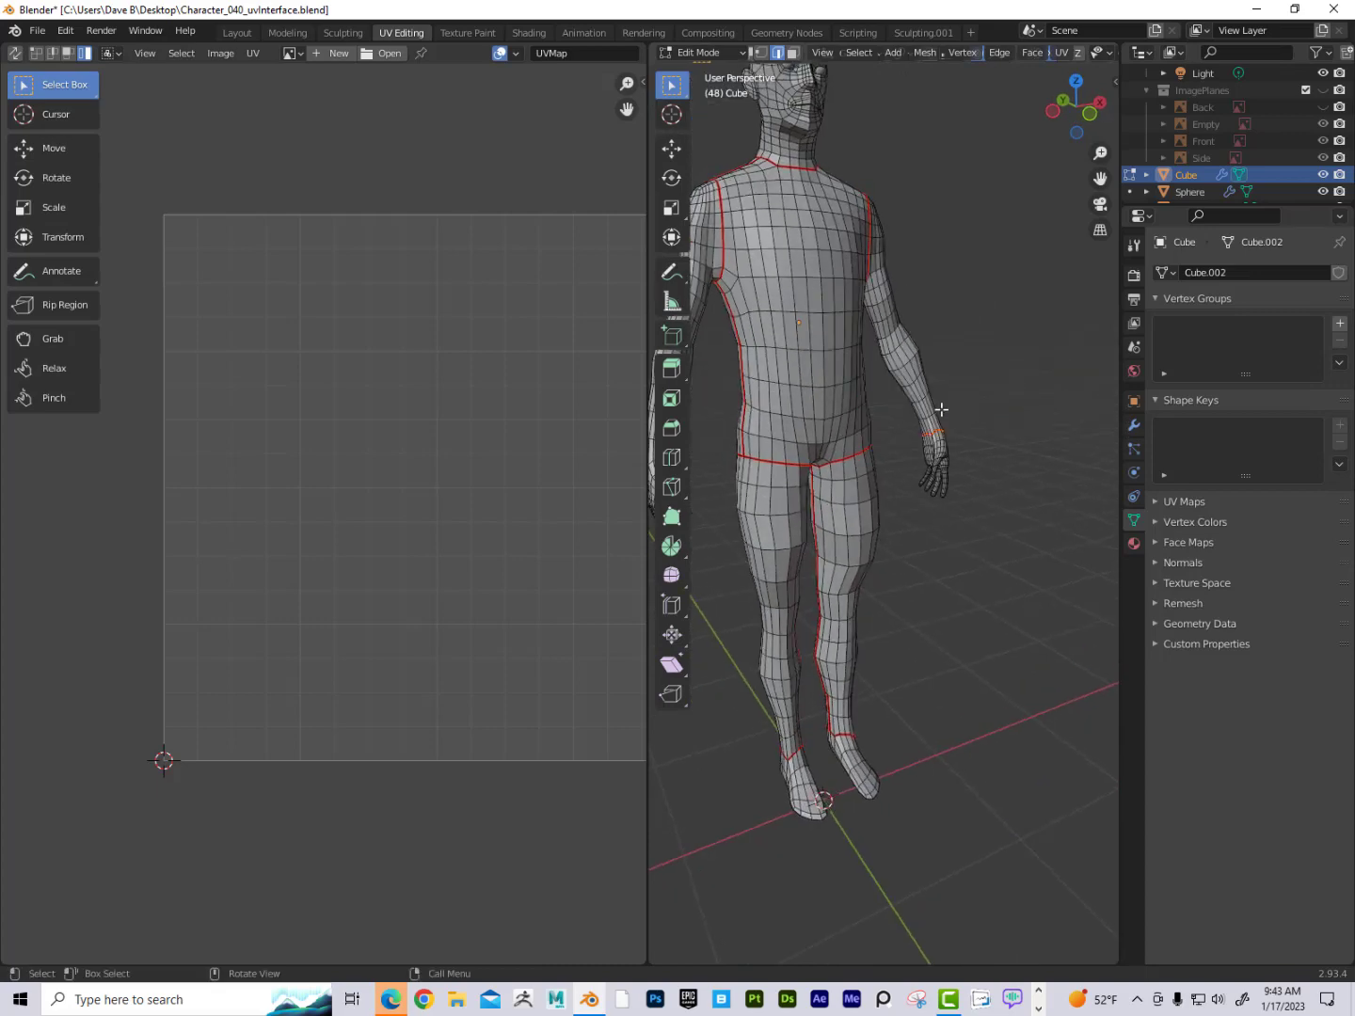
# Select the edge loop around the character's right wrist and mark it as a seam.
pyautogui.scroll(5, 919, 443)
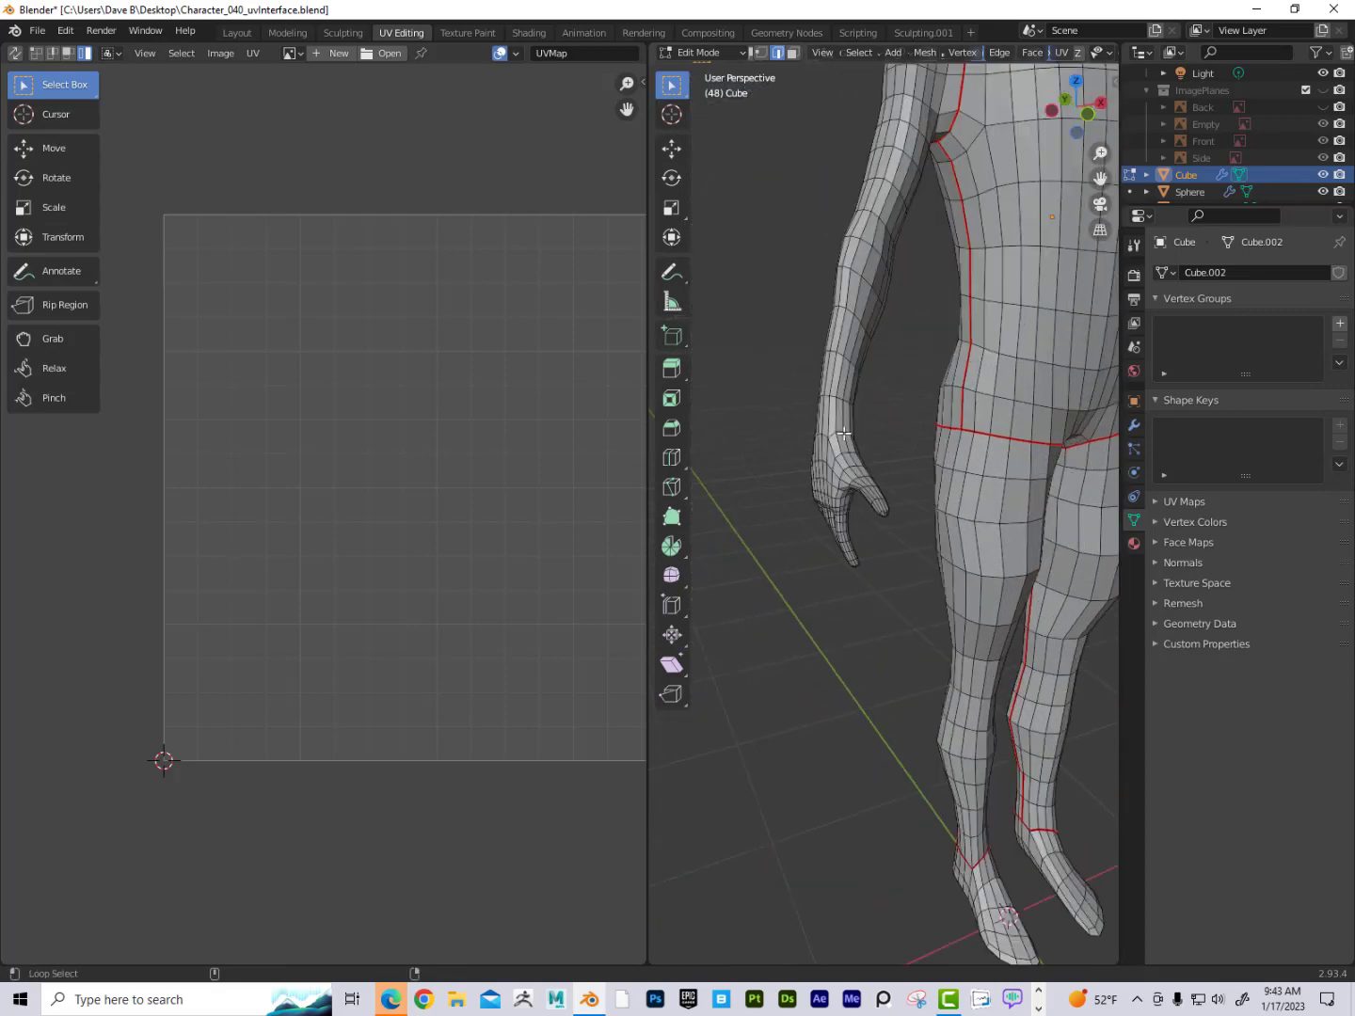
pyautogui.moveTo(846, 431); pyautogui.dragTo(740, 403, button='middle')
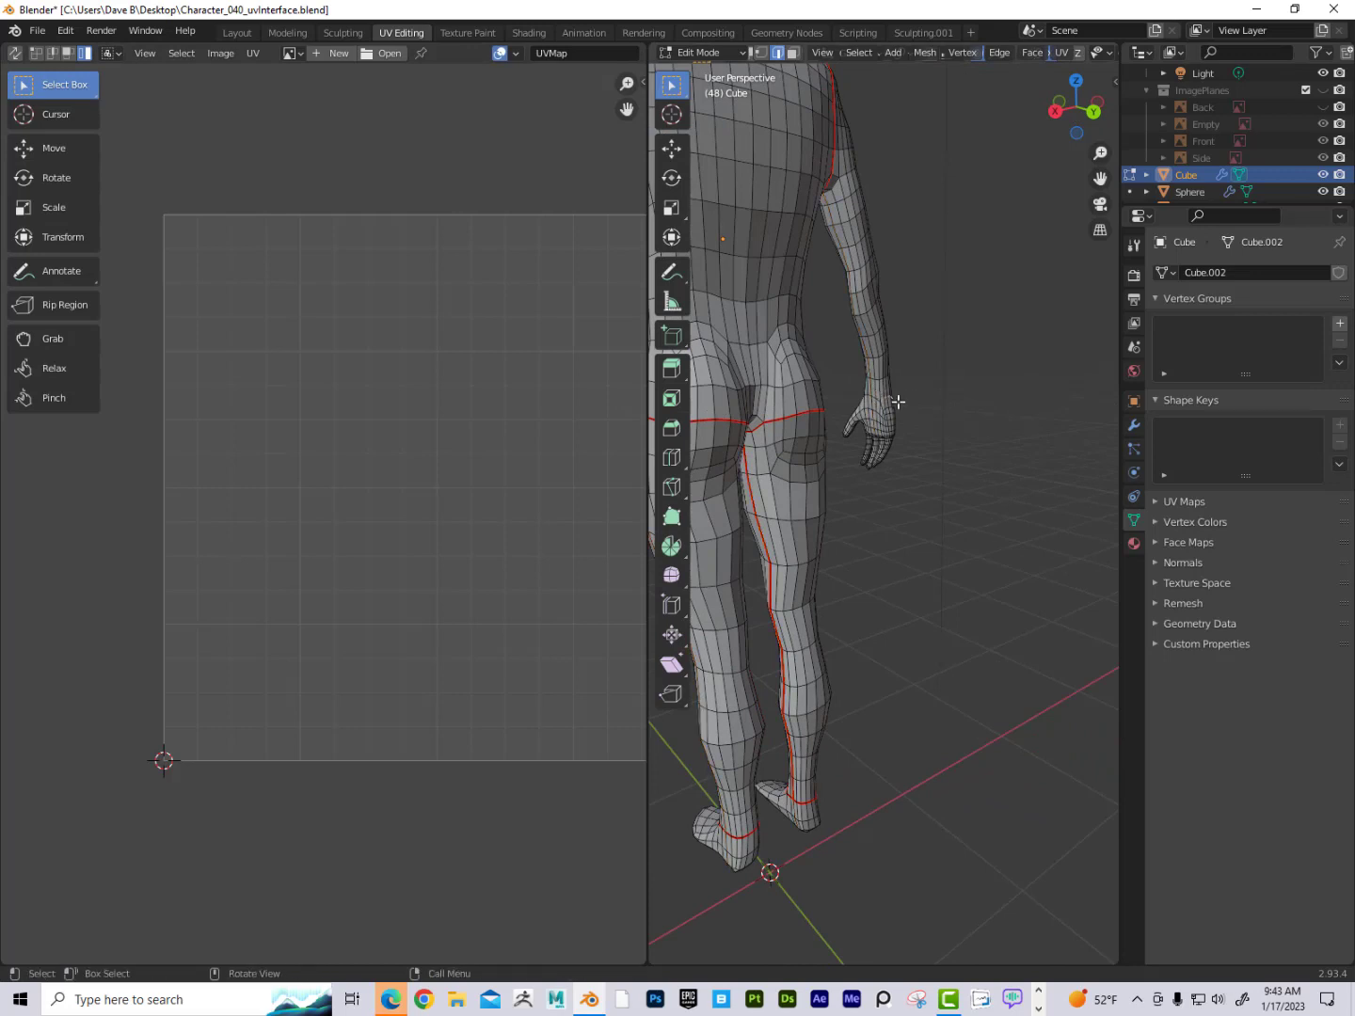
pyautogui.keyDown('ctrl'); pyautogui.moveTo(898, 403); pyautogui.dragTo(870, 306, button='middle'); pyautogui.keyUp('ctrl')
pyautogui.keyDown('ctrl'); pyautogui.click(872, 308); pyautogui.keyUp('ctrl')
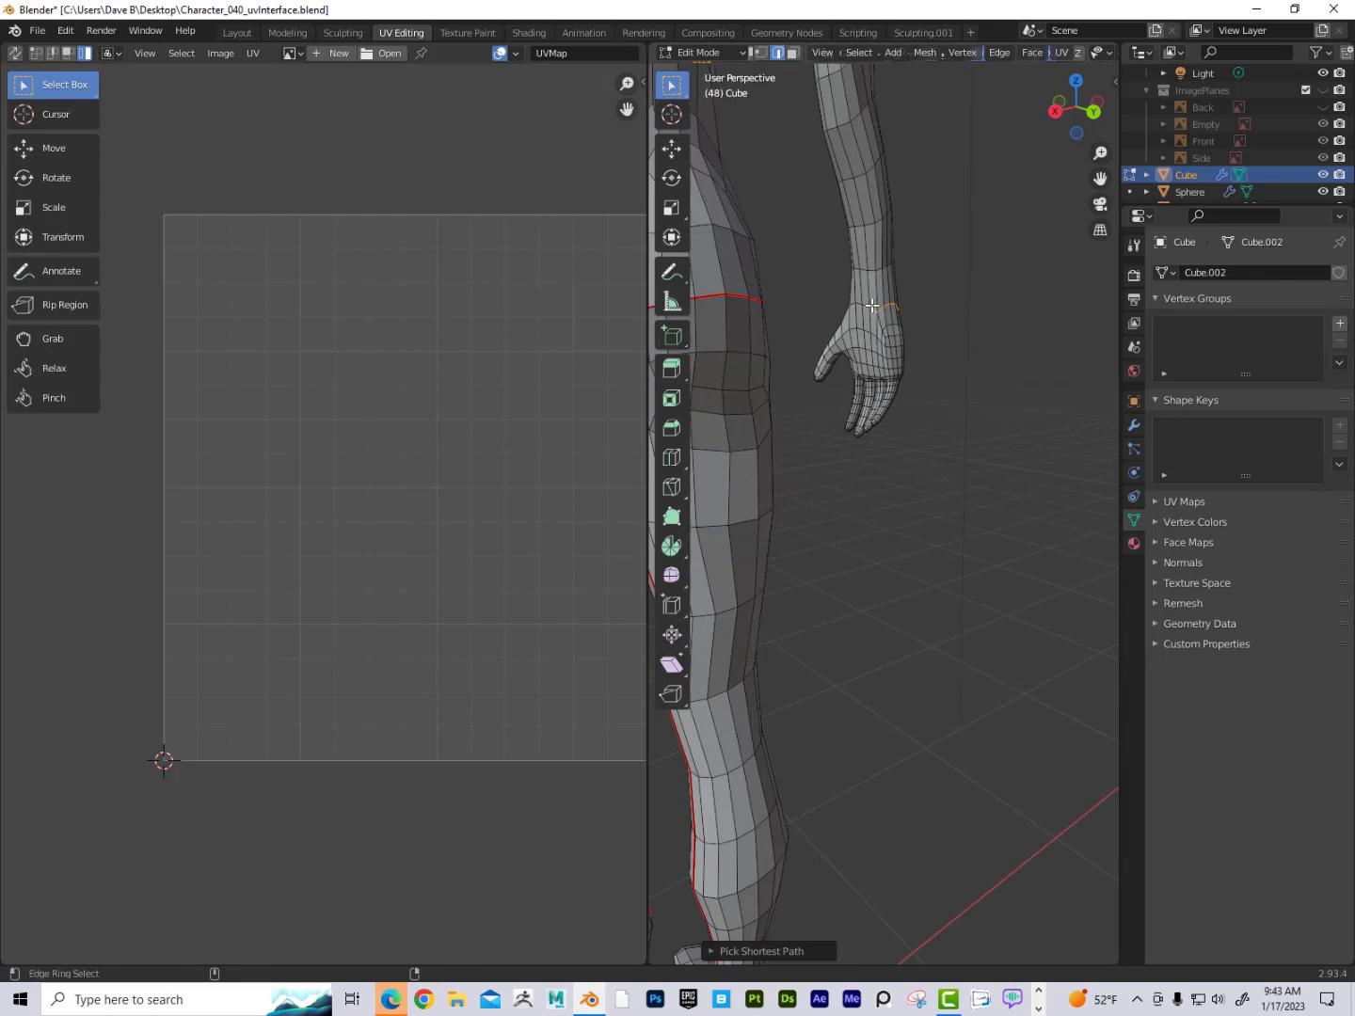
pyautogui.keyDown('alt'); pyautogui.click(873, 310); pyautogui.keyUp('alt')
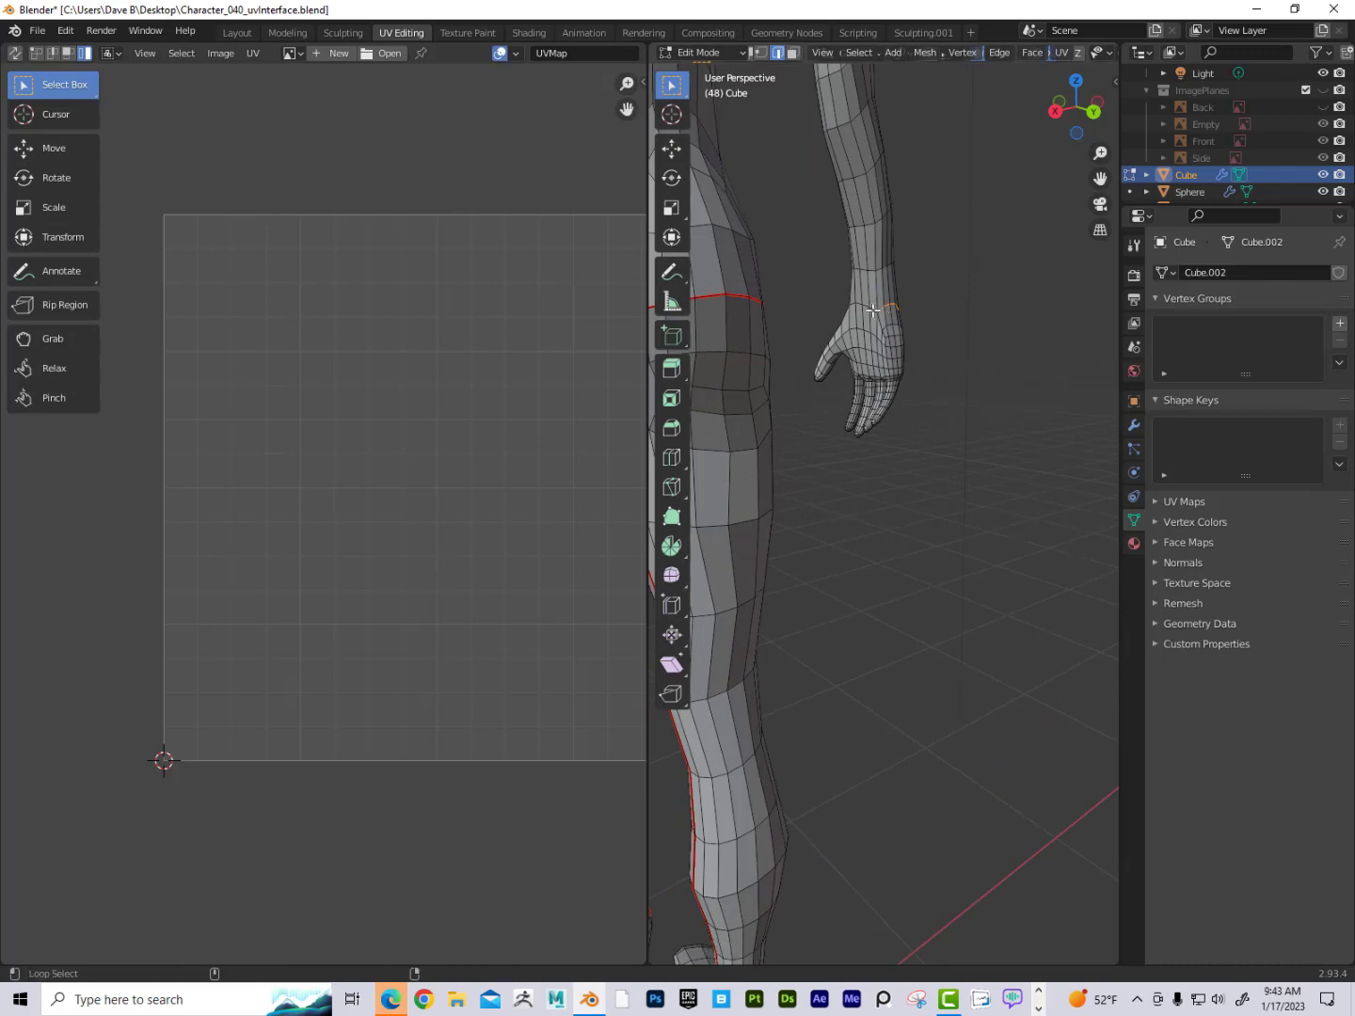
pyautogui.press('q')
pyautogui.click(921, 315)
# Select the edges around the perimeter of both soles and mark them as seams.
pyautogui.scroll(-7, 938, 385)
pyautogui.moveTo(924, 389); pyautogui.dragTo(960, 574, button='middle')
pyautogui.scroll(2, 962, 493)
pyautogui.scroll(2, 969, 599)
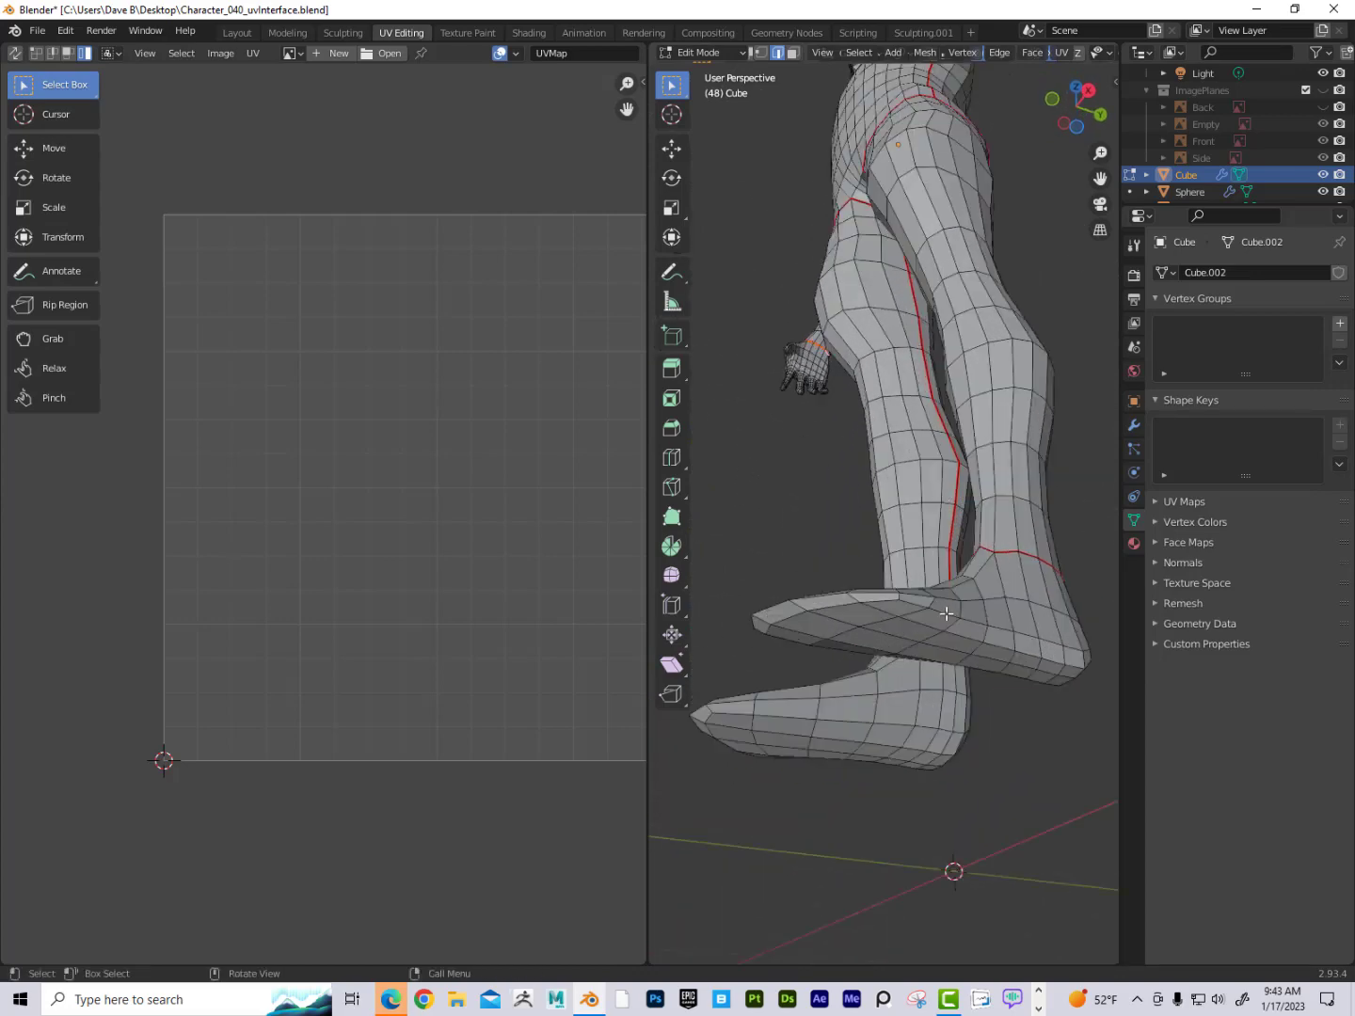
pyautogui.keyDown('alt'); pyautogui.click(898, 602); pyautogui.keyUp('alt')
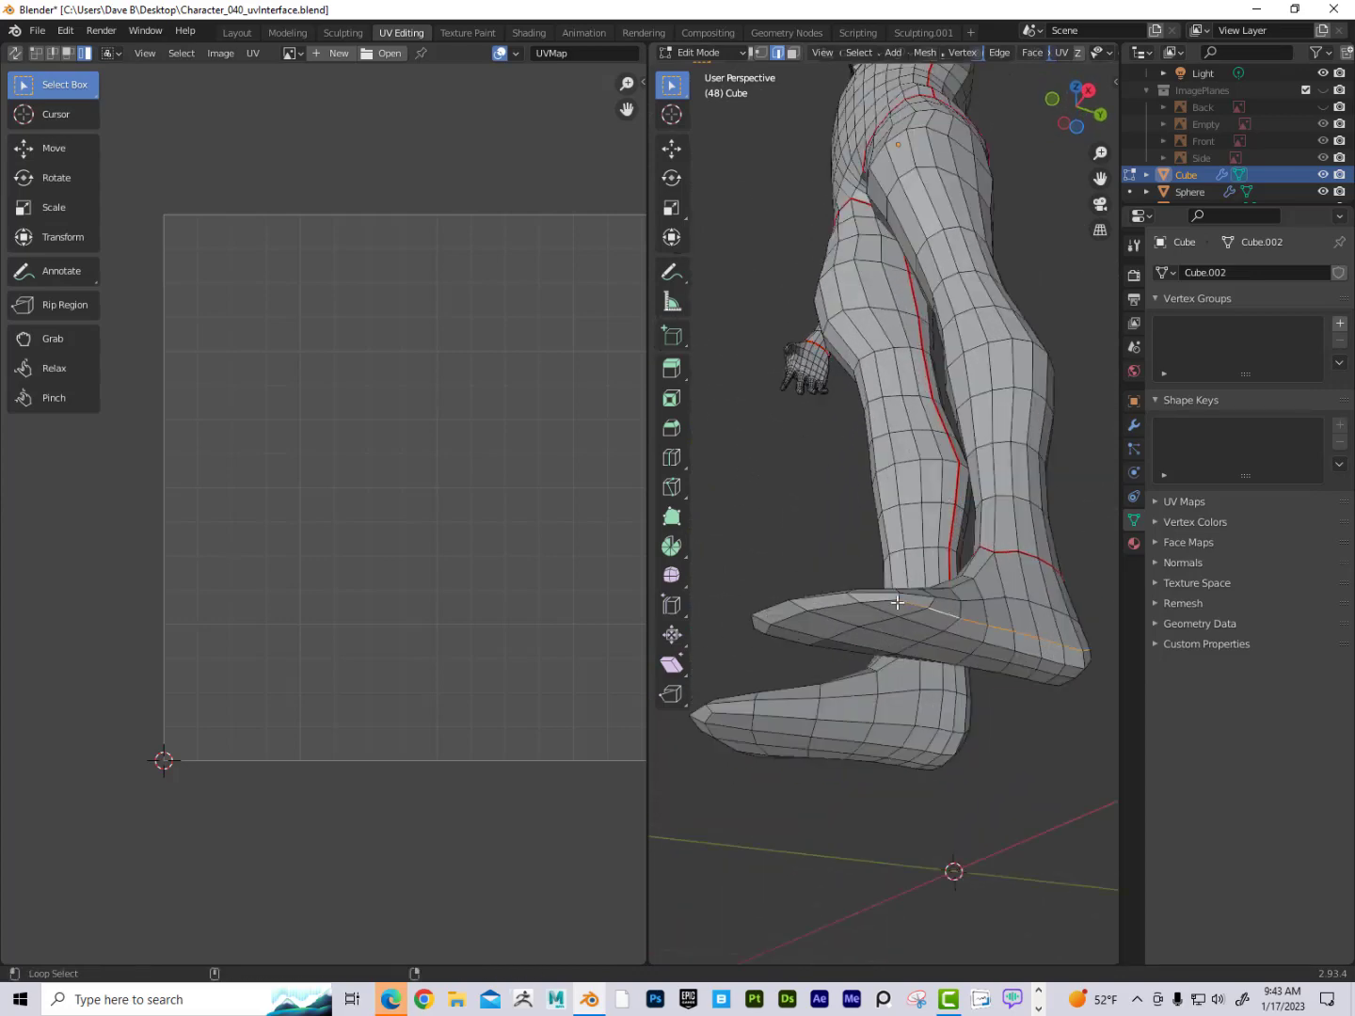
pyautogui.moveTo(891, 596); pyautogui.dragTo(947, 521, button='middle')
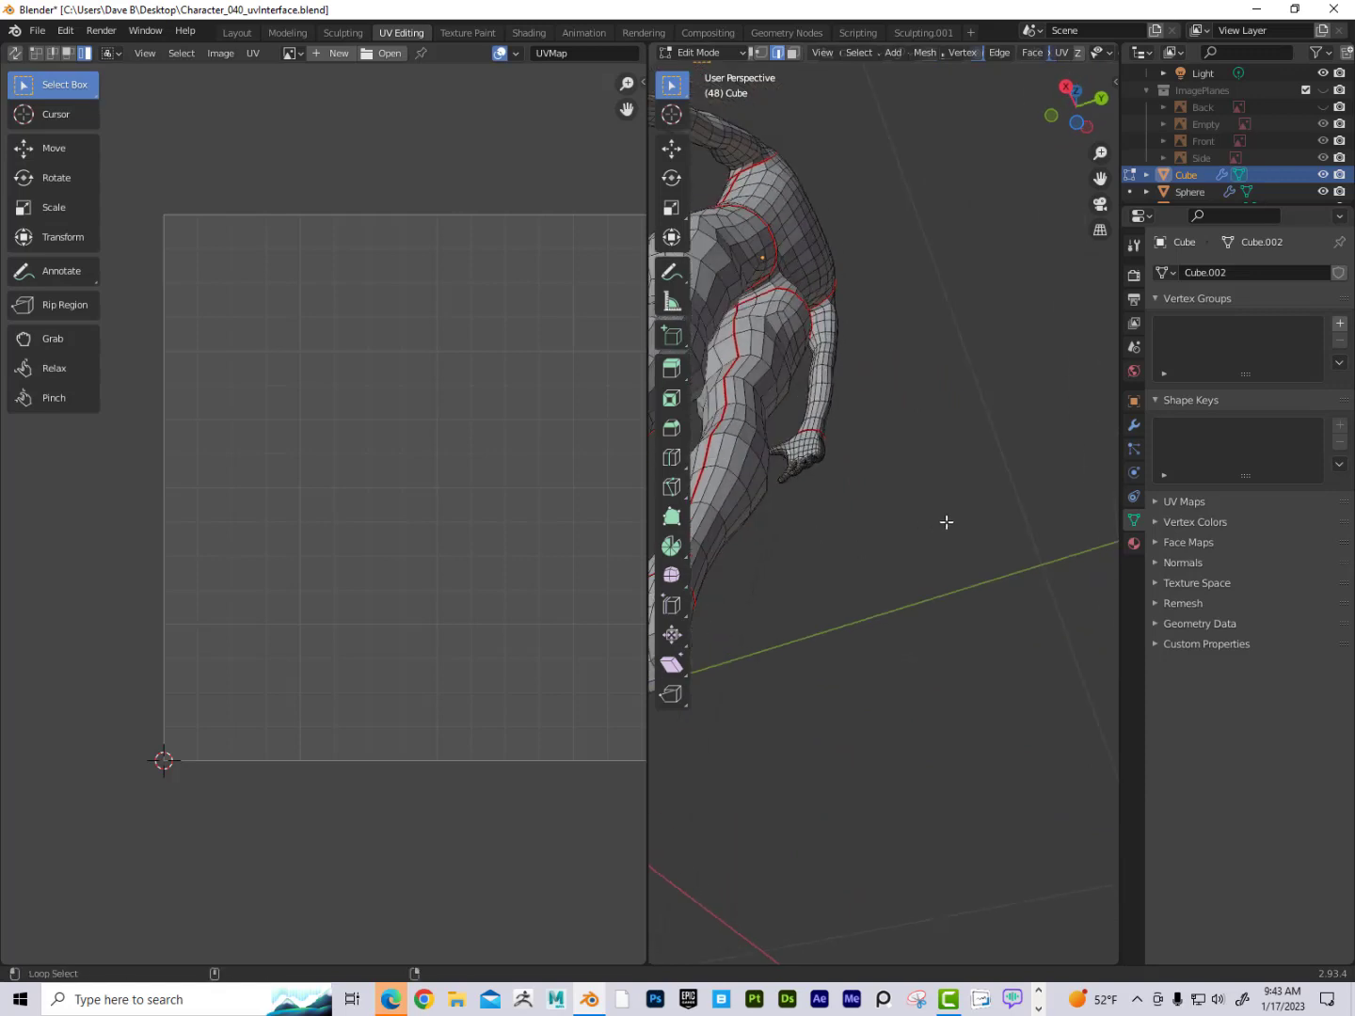
pyautogui.moveTo(859, 519)
pyautogui.mouseDown(button='middle')
pyautogui.moveTo(904, 508)
pyautogui.moveTo(832, 529)
pyautogui.moveTo(844, 494)
pyautogui.moveTo(893, 495)
pyautogui.moveTo(844, 494)
pyautogui.mouseUp(button='middle')
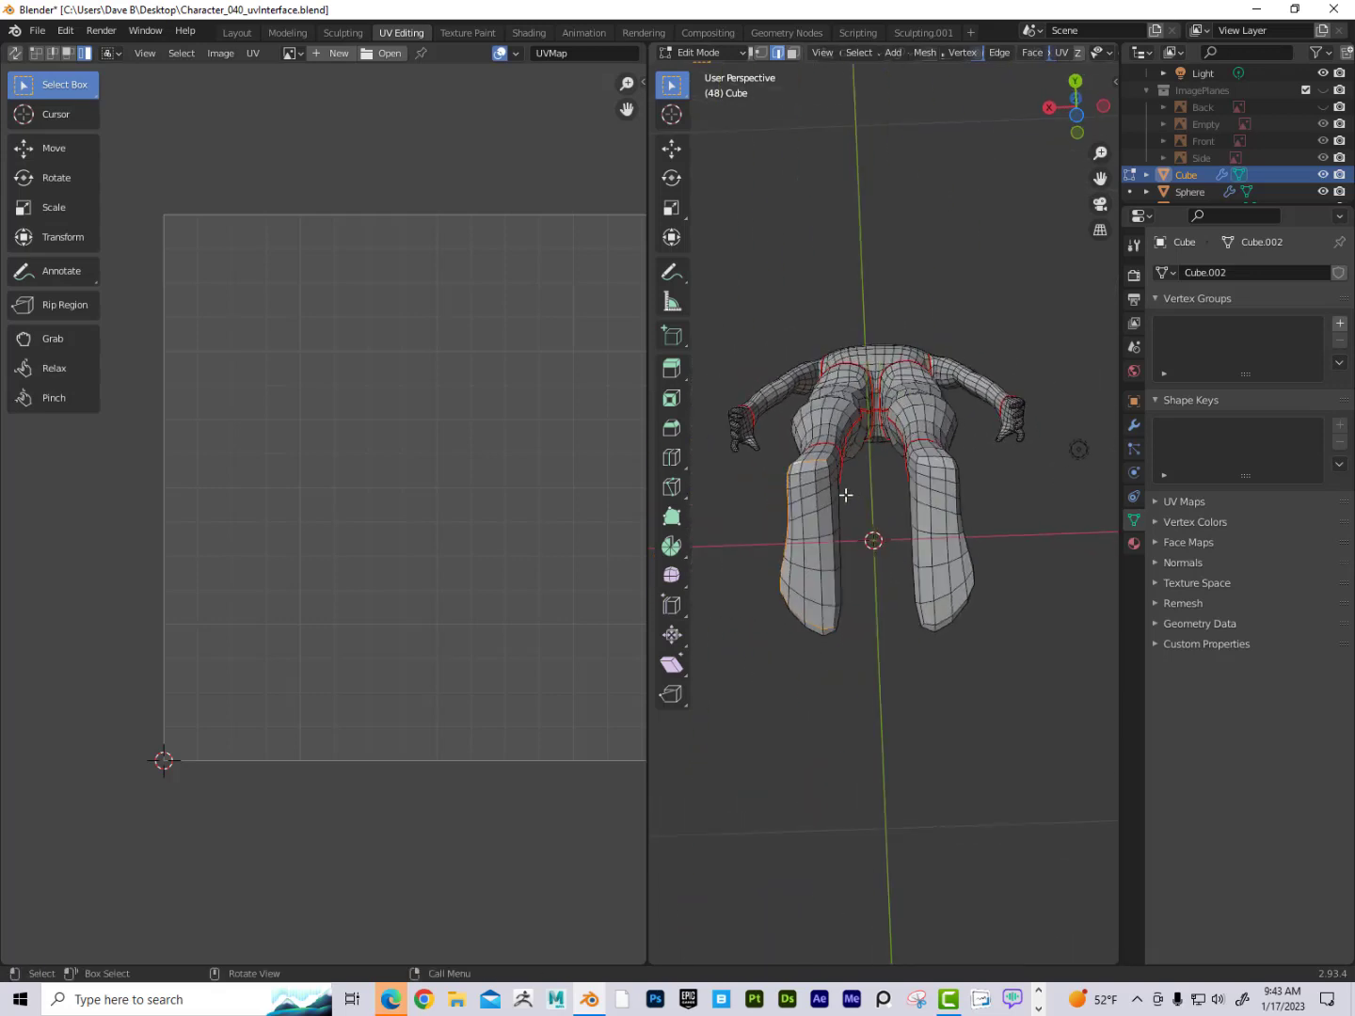
pyautogui.keyDown('alt'); pyautogui.click(833, 494); pyautogui.keyUp('alt')
pyautogui.keyDown('alt'); pyautogui.keyDown('shift'); pyautogui.click(927, 470); pyautogui.keyUp('shift'); pyautogui.keyUp('alt')
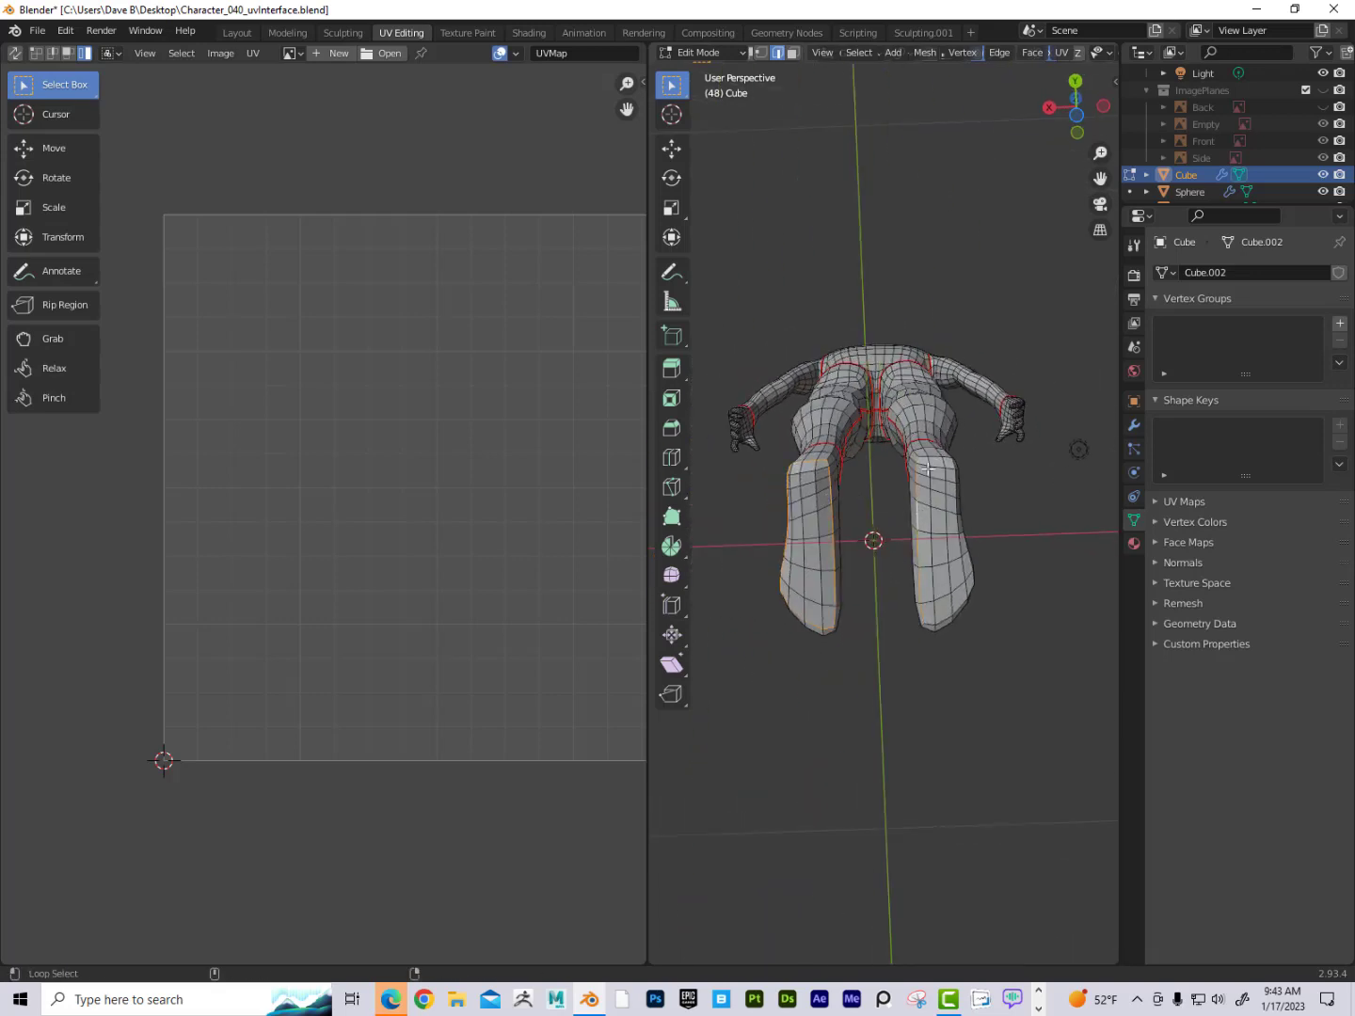
pyautogui.keyDown('alt'); pyautogui.keyDown('shift'); pyautogui.click(925, 457); pyautogui.keyUp('shift'); pyautogui.keyUp('alt')
pyautogui.moveTo(976, 495); pyautogui.dragTo(962, 554, button='middle')
pyautogui.press('q')
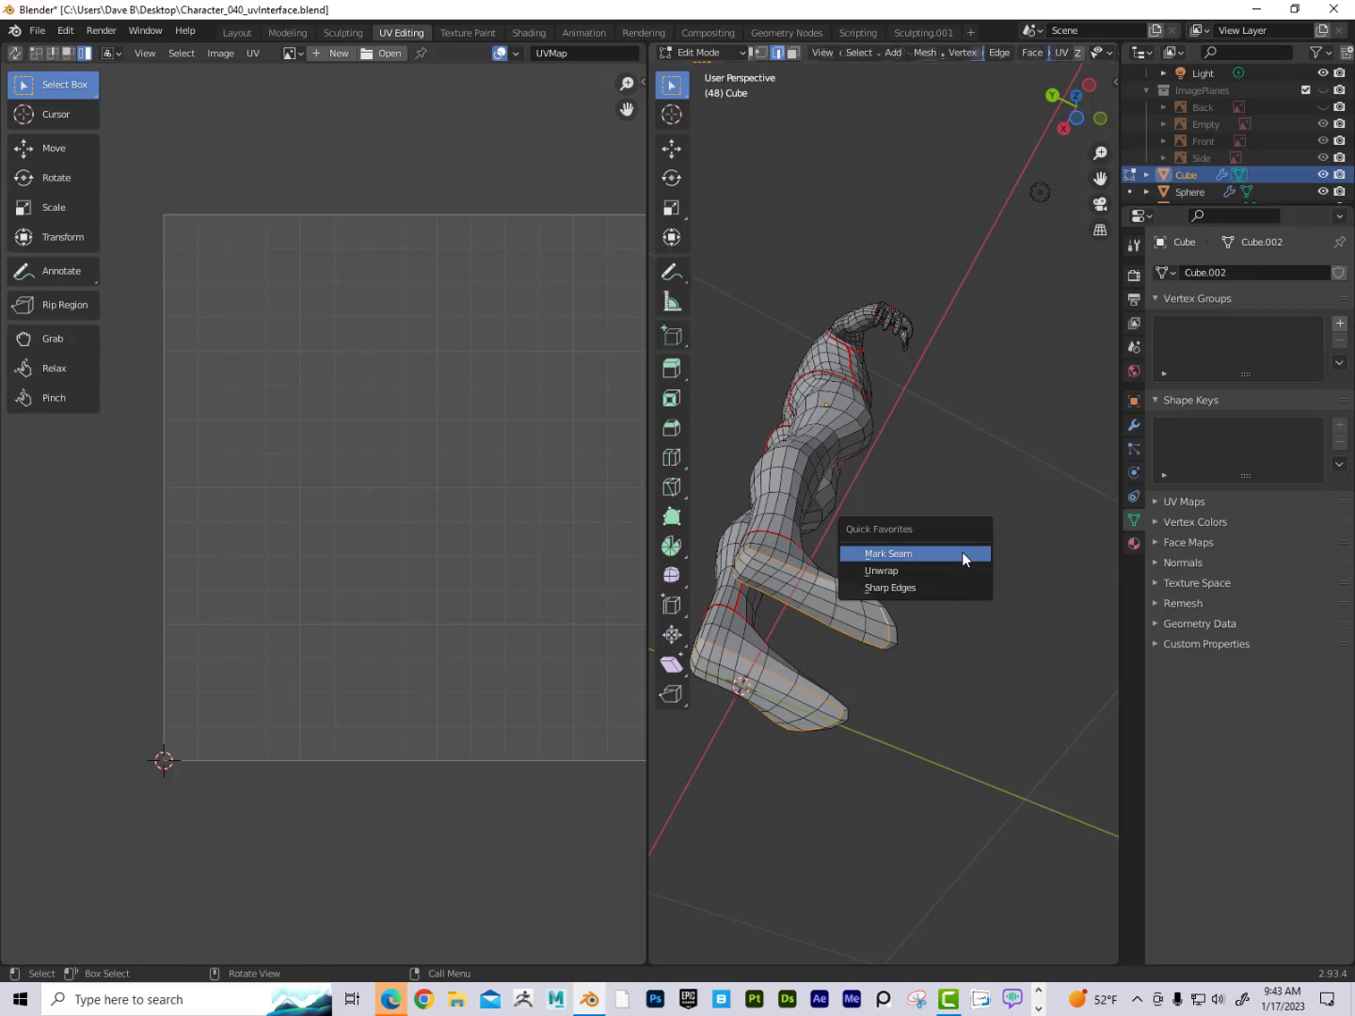
pyautogui.click(962, 554)
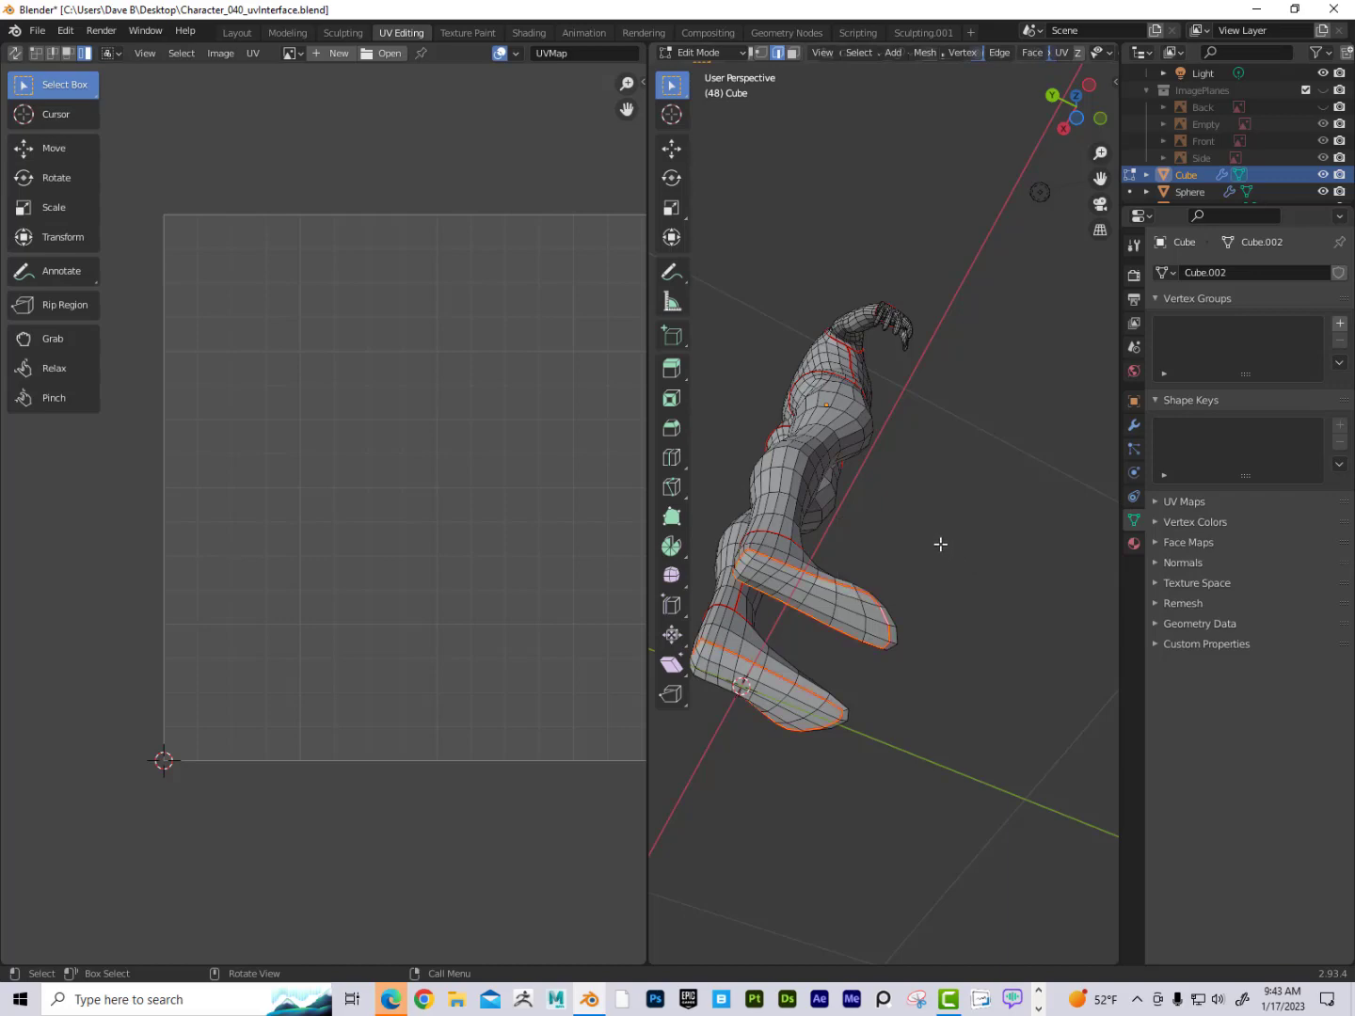
# Mark the vertical heel edges between the ankle and sole seams on both feet as seams.
pyautogui.moveTo(940, 544); pyautogui.dragTo(919, 662, button='middle')
pyautogui.hotkey('alt', 'a')
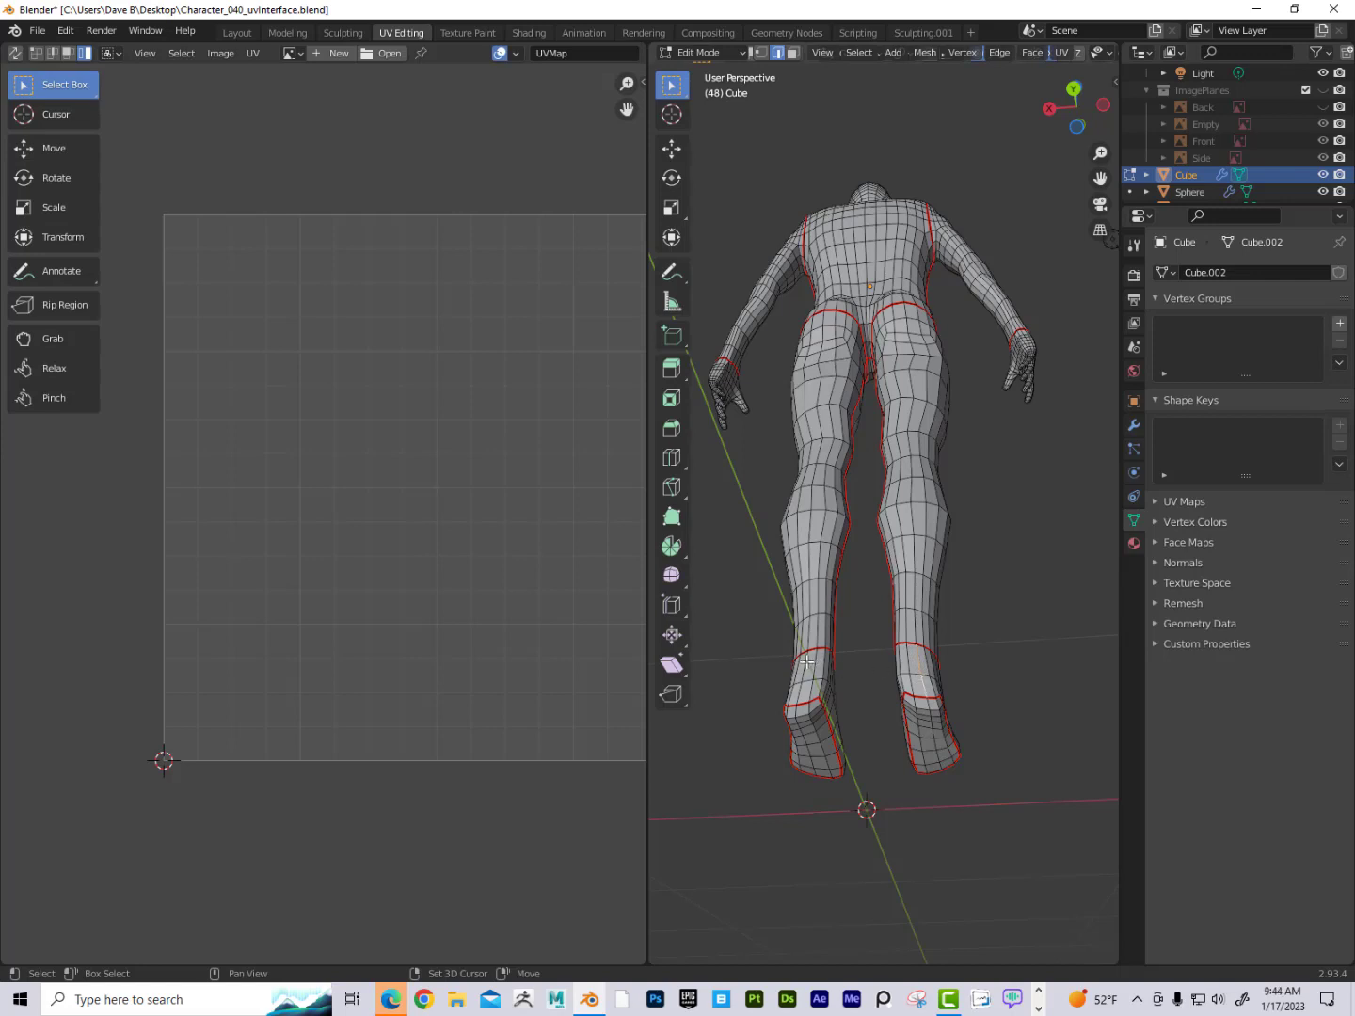
pyautogui.keyDown('shift'); pyautogui.click(800, 696); pyautogui.keyUp('shift')
pyautogui.press('q')
pyautogui.click(882, 664)
pyautogui.moveTo(972, 621); pyautogui.dragTo(933, 538, button='middle')
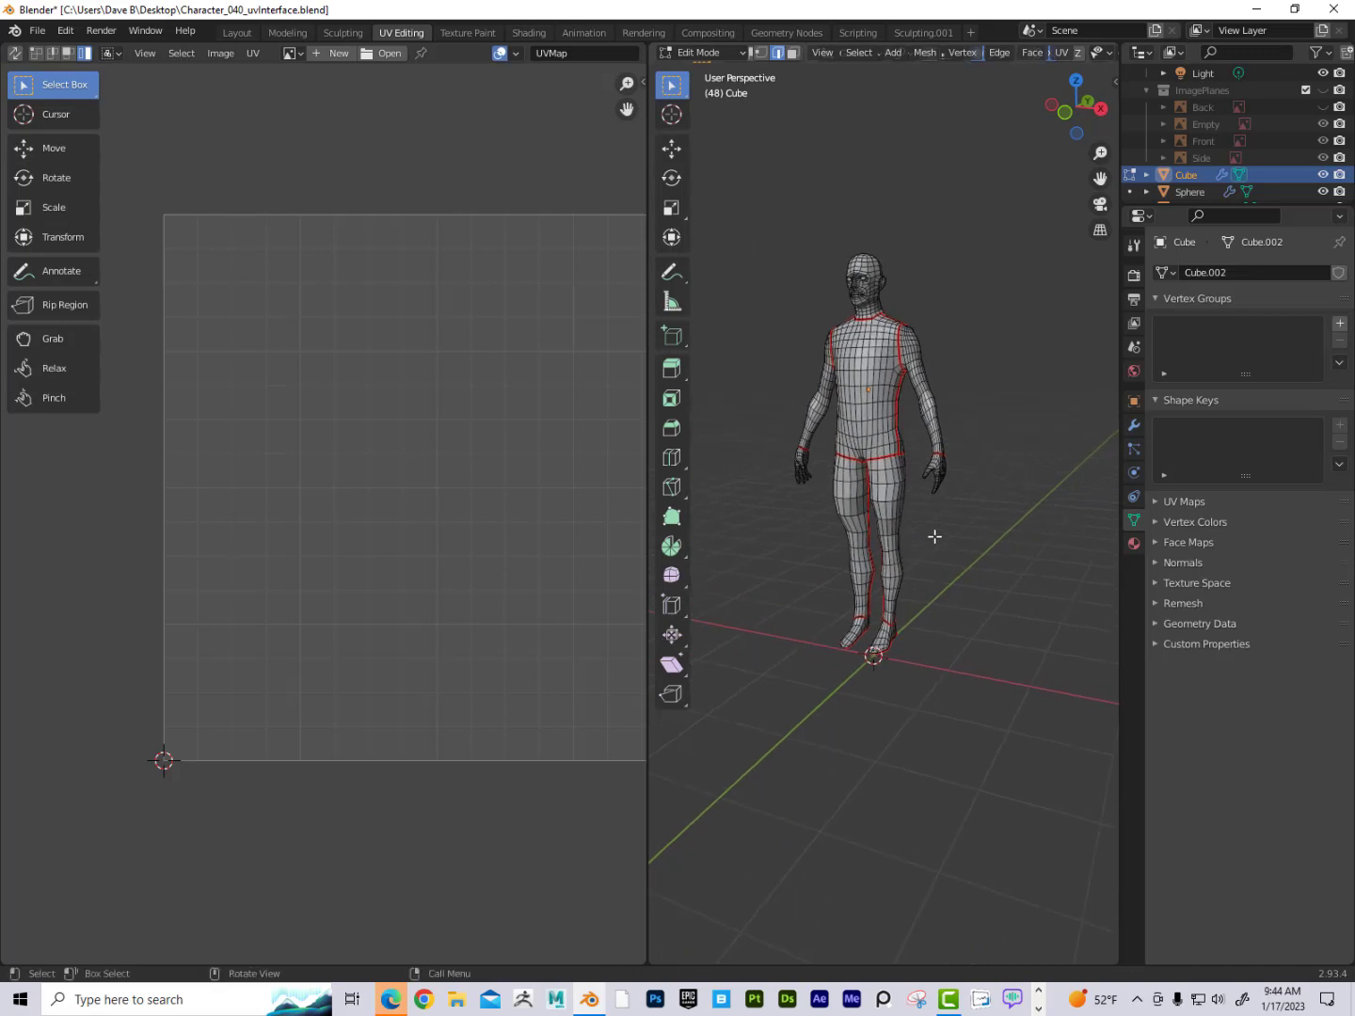
# Select the whole body mesh and unwrap it into UV islands.
pyautogui.press('a')
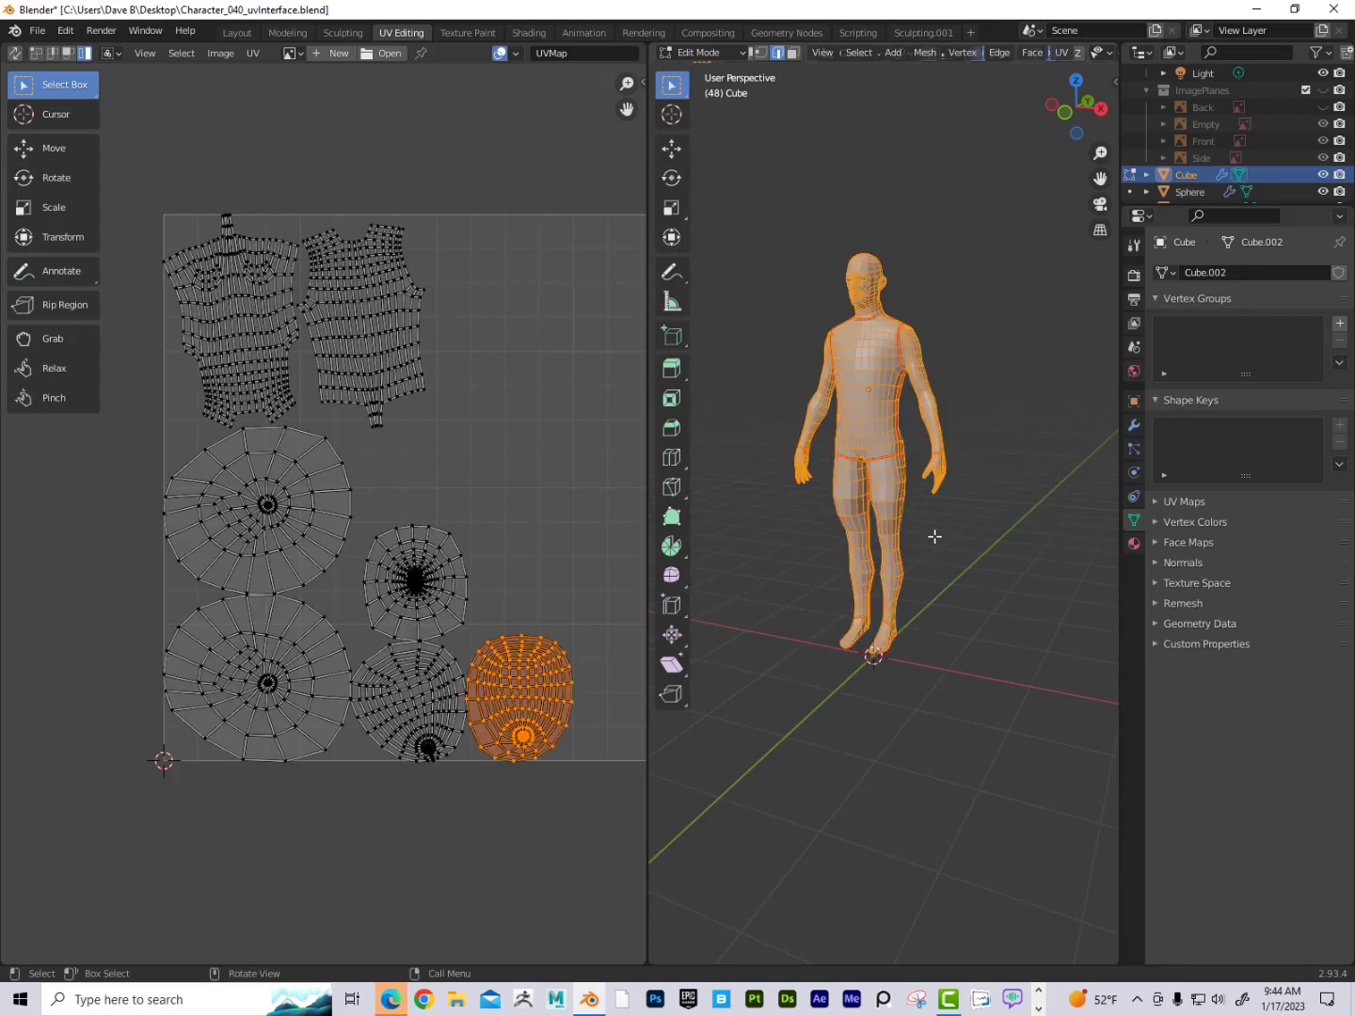
pyautogui.press('u')
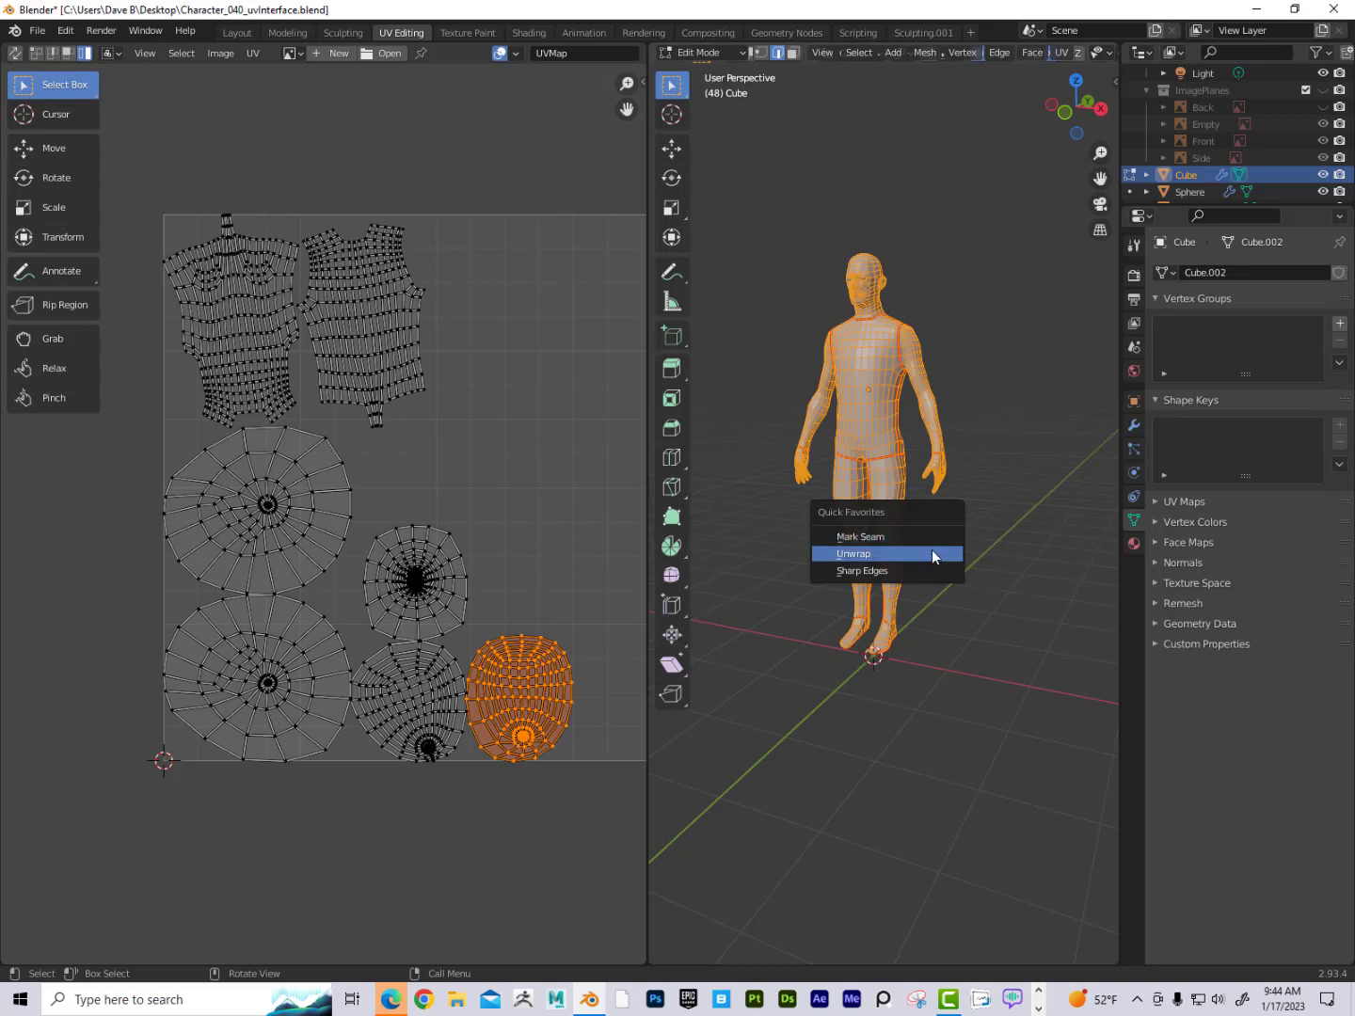
pyautogui.click(932, 550)
pyautogui.scroll(-1, 532, 468)
pyautogui.moveTo(533, 469); pyautogui.dragTo(492, 440, button='middle')
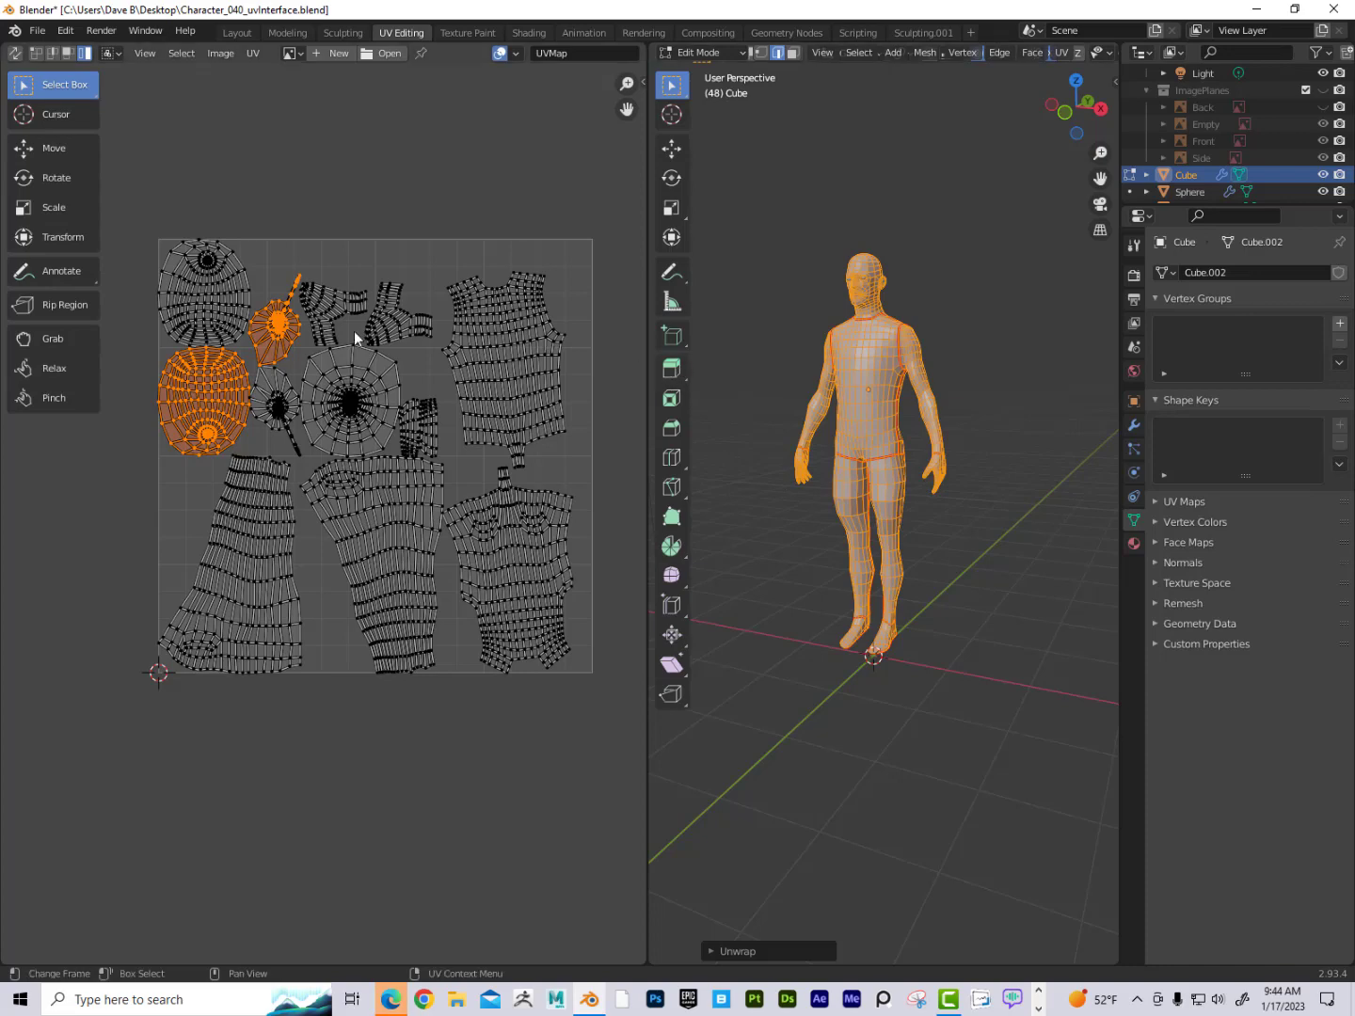
# Mark the edge path along the inside of the character's right arm, from the wrist seam to the armpit, as a seam.
pyautogui.scroll(3, 735, 424)
pyautogui.keyDown('shift'); pyautogui.moveTo(743, 413); pyautogui.dragTo(946, 402, button='middle'); pyautogui.keyUp('shift')
pyautogui.scroll(4, 858, 438)
pyautogui.hotkey('alt', 'a')
pyautogui.scroll(2, 858, 444)
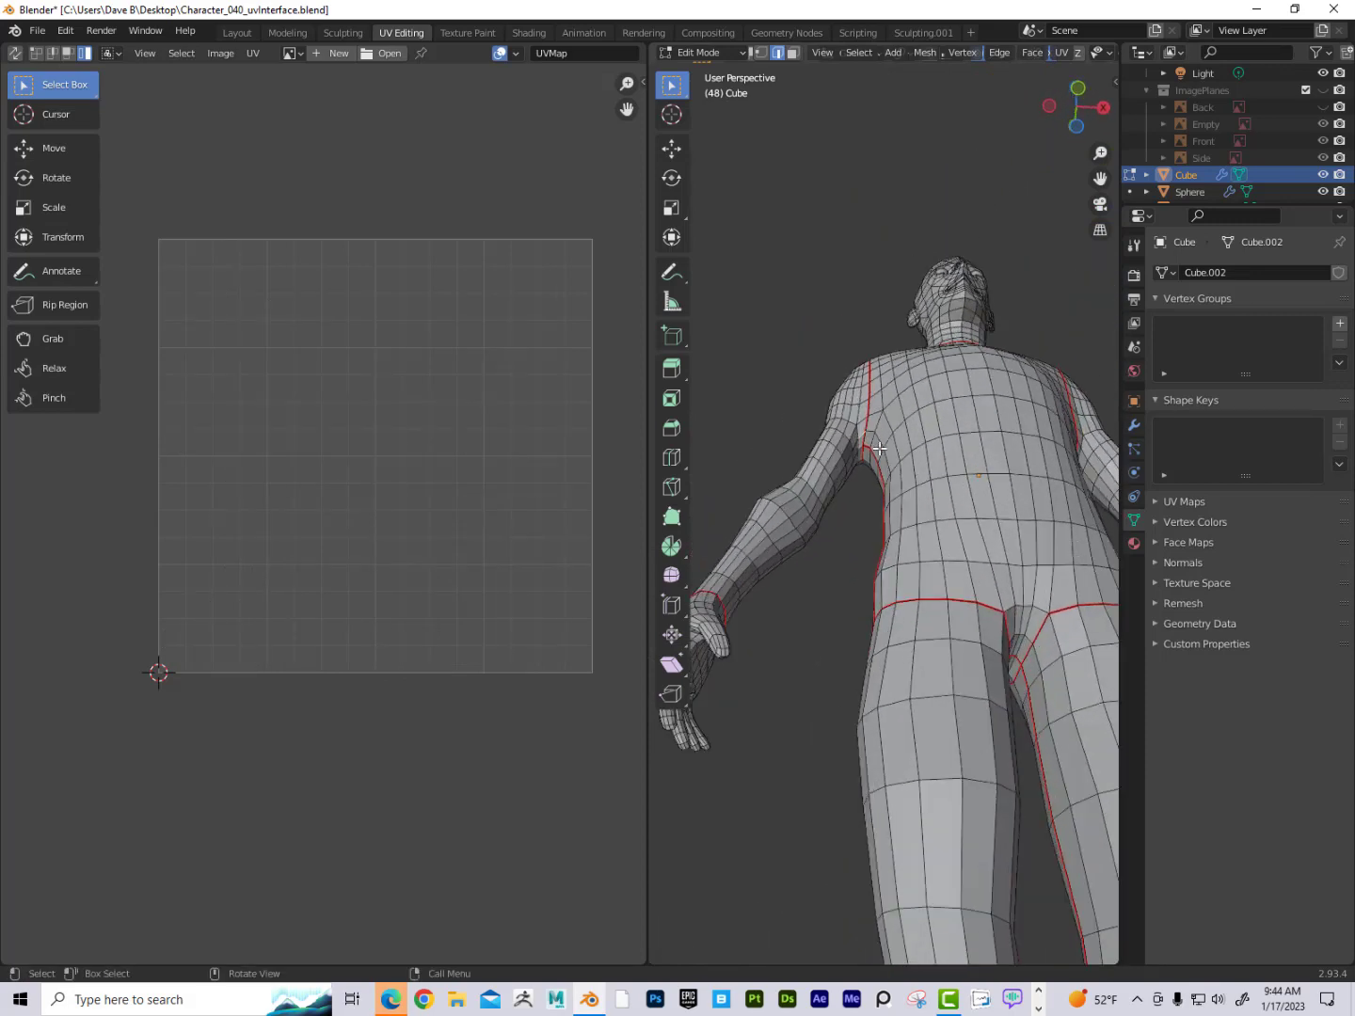
pyautogui.keyDown('shift'); pyautogui.moveTo(857, 445); pyautogui.dragTo(881, 393, button='middle'); pyautogui.keyUp('shift')
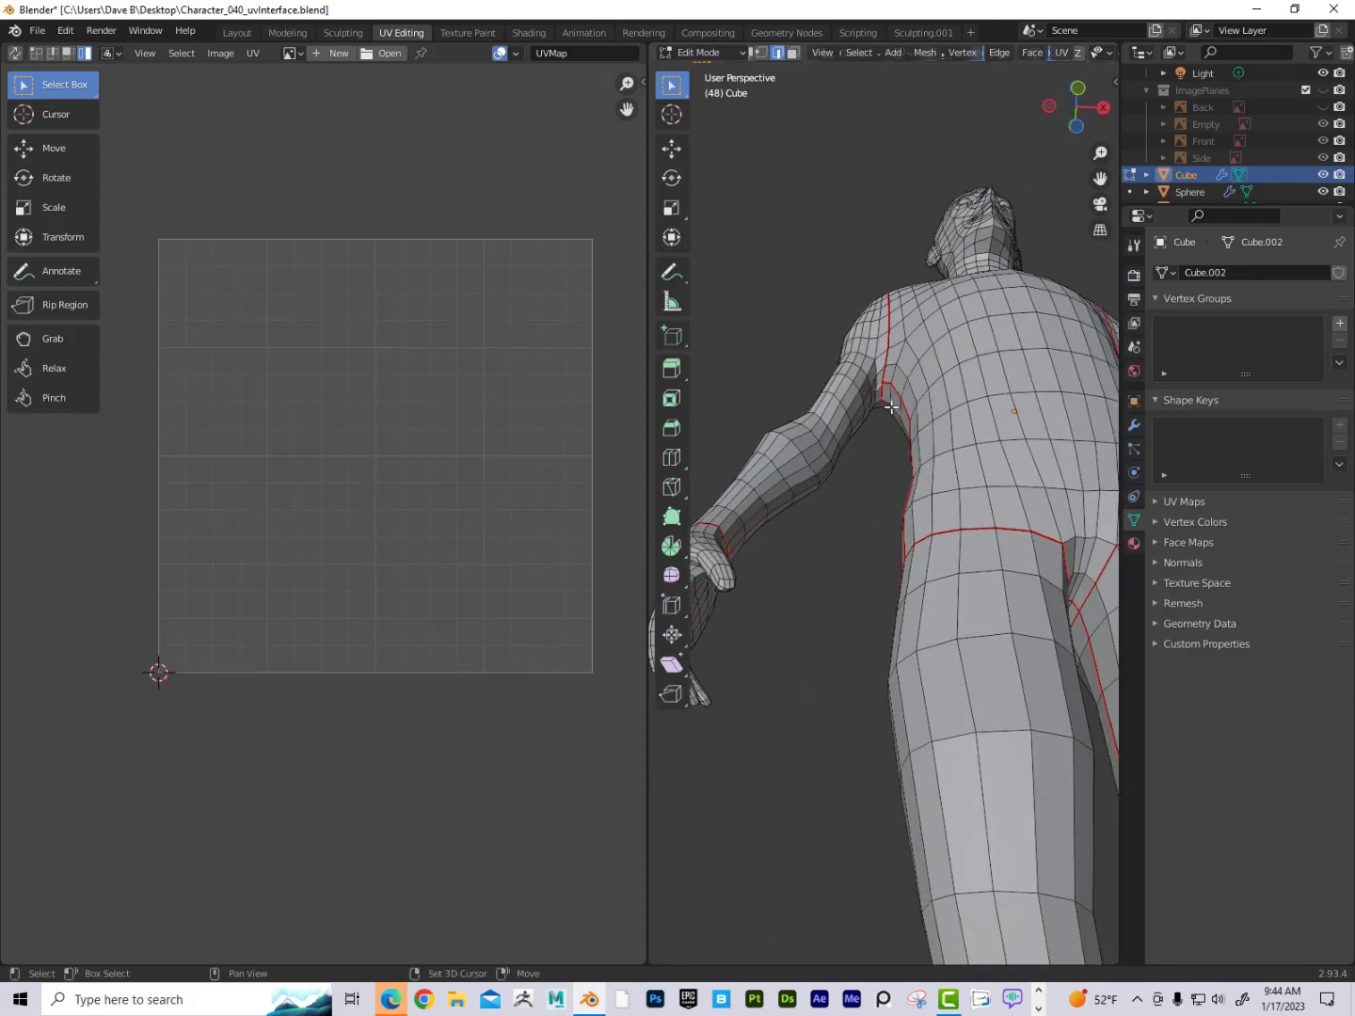
pyautogui.keyDown('alt'); pyautogui.click(738, 543); pyautogui.keyUp('alt')
pyautogui.moveTo(818, 525); pyautogui.dragTo(761, 546, button='middle')
pyautogui.hotkey('alt', 'a')
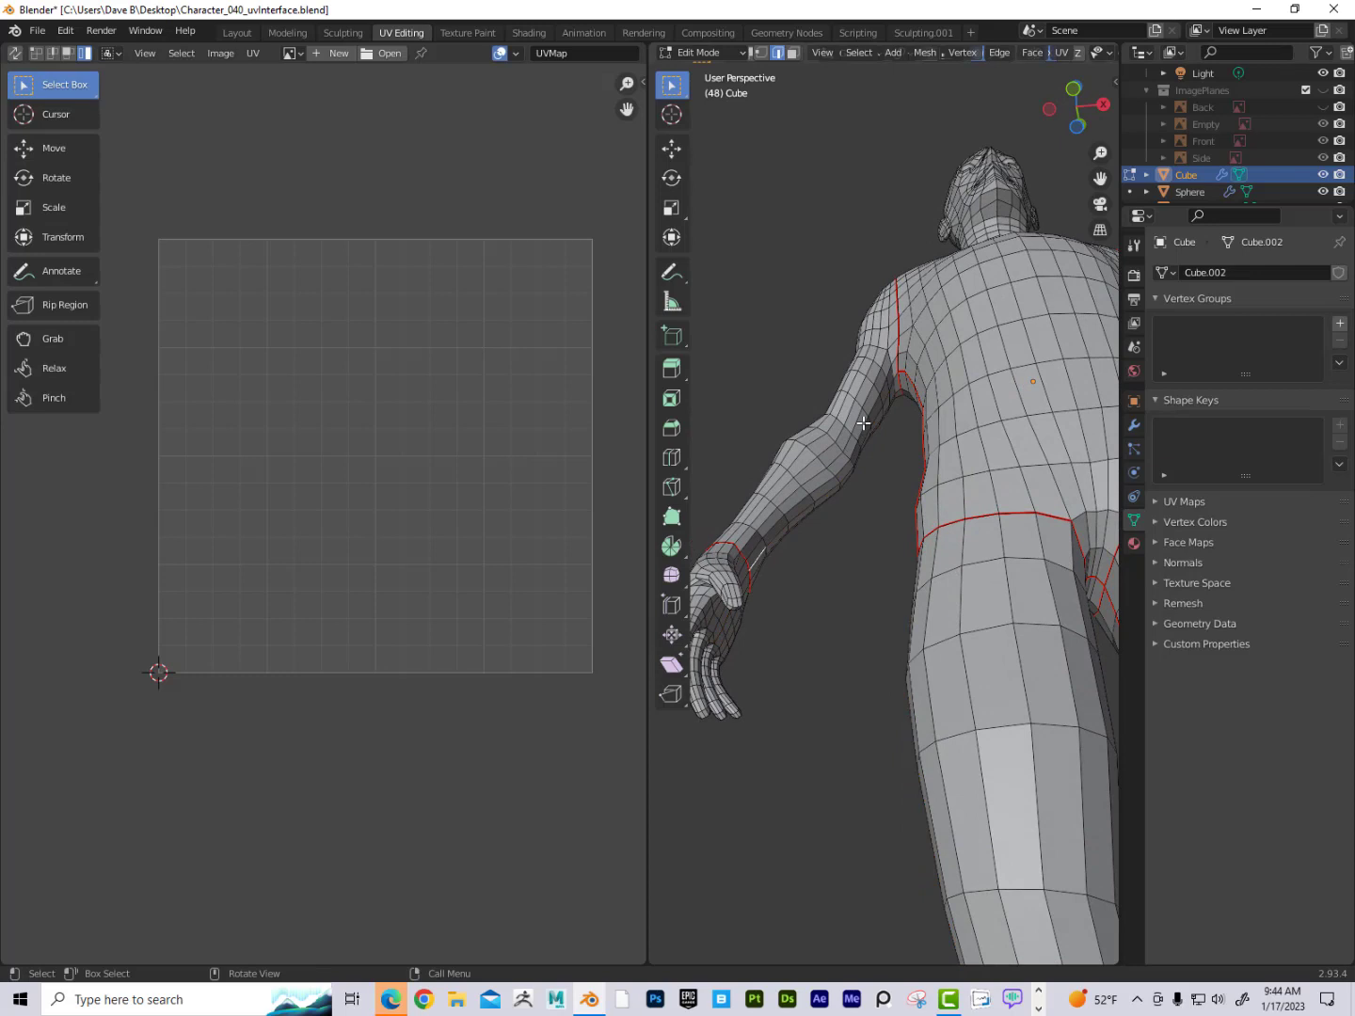
pyautogui.keyDown('ctrl'); pyautogui.click(896, 378); pyautogui.keyUp('ctrl')
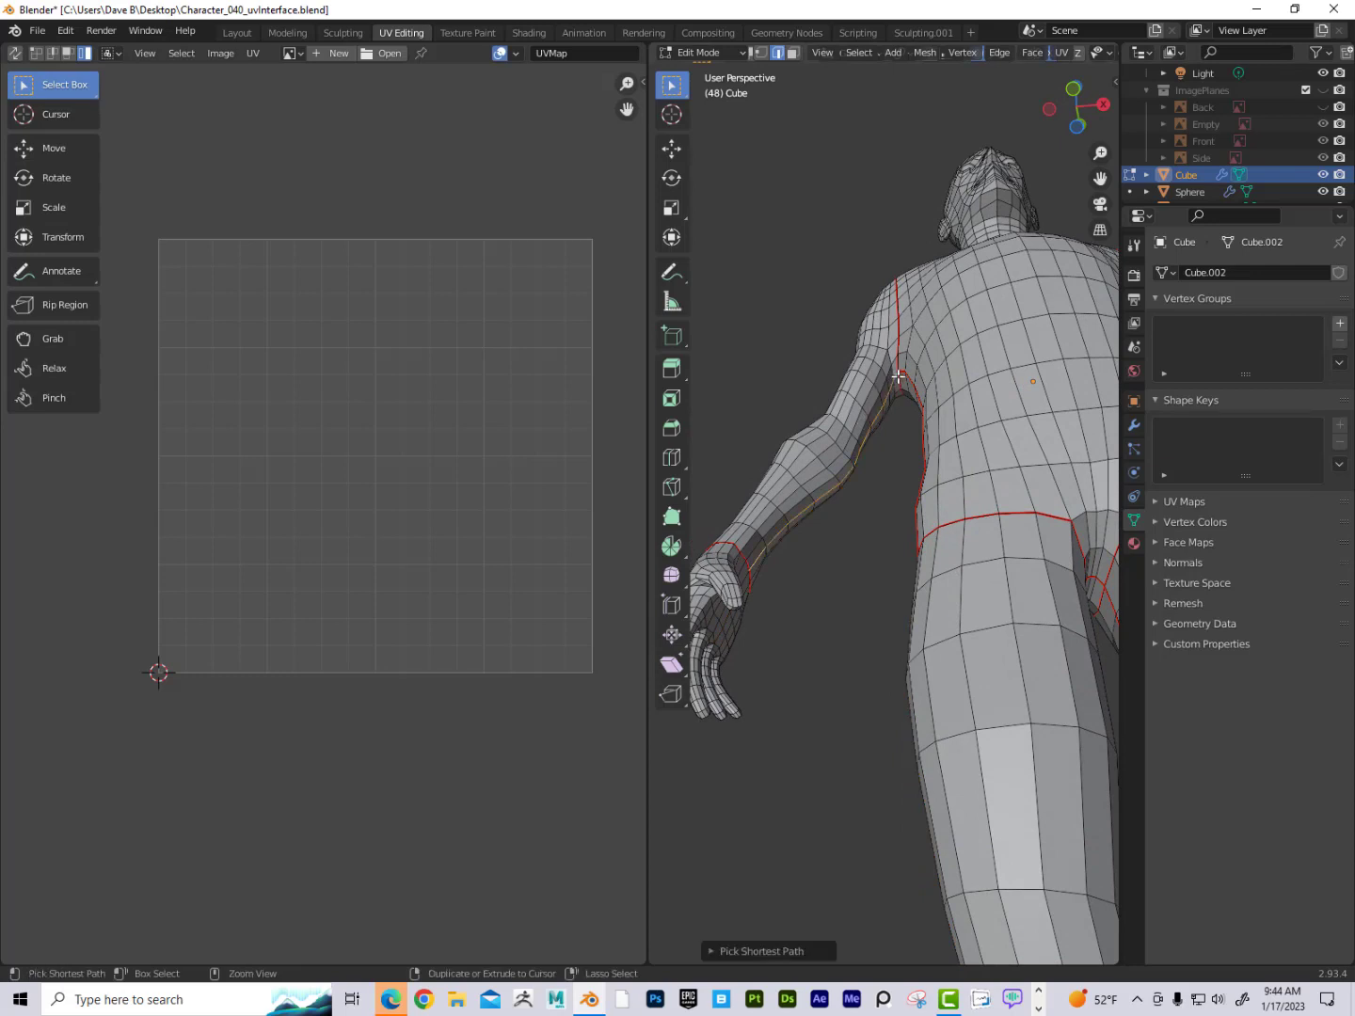
pyautogui.press('q')
pyautogui.click(883, 423)
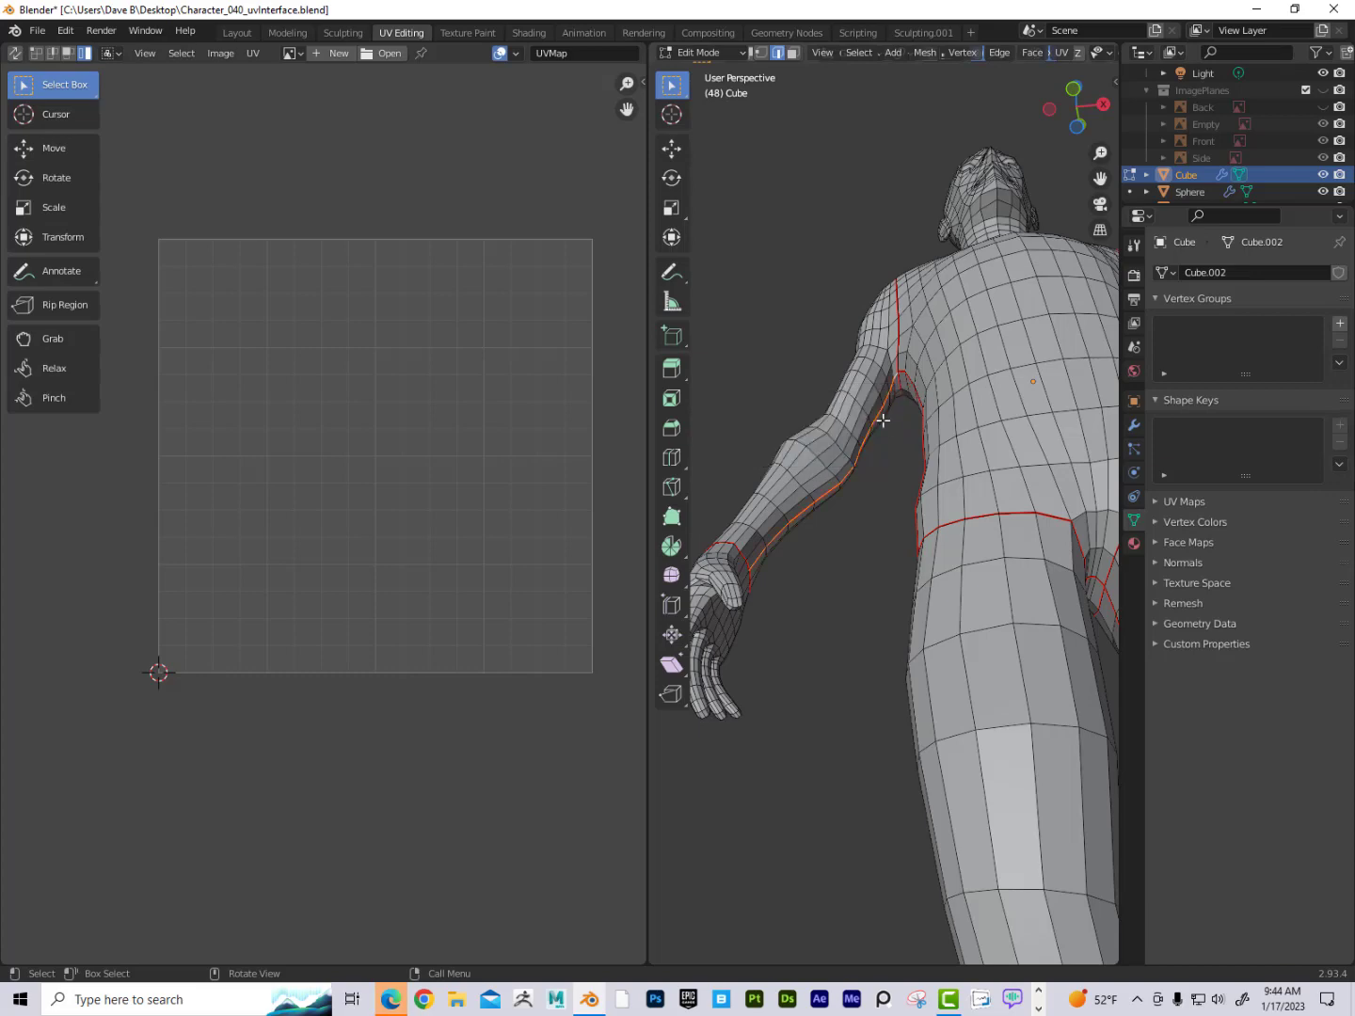
# Mark the matching inner edge path on the character's left arm, from the armpit to the wrist seam, as a seam.
pyautogui.moveTo(880, 421); pyautogui.dragTo(860, 387, button='middle')
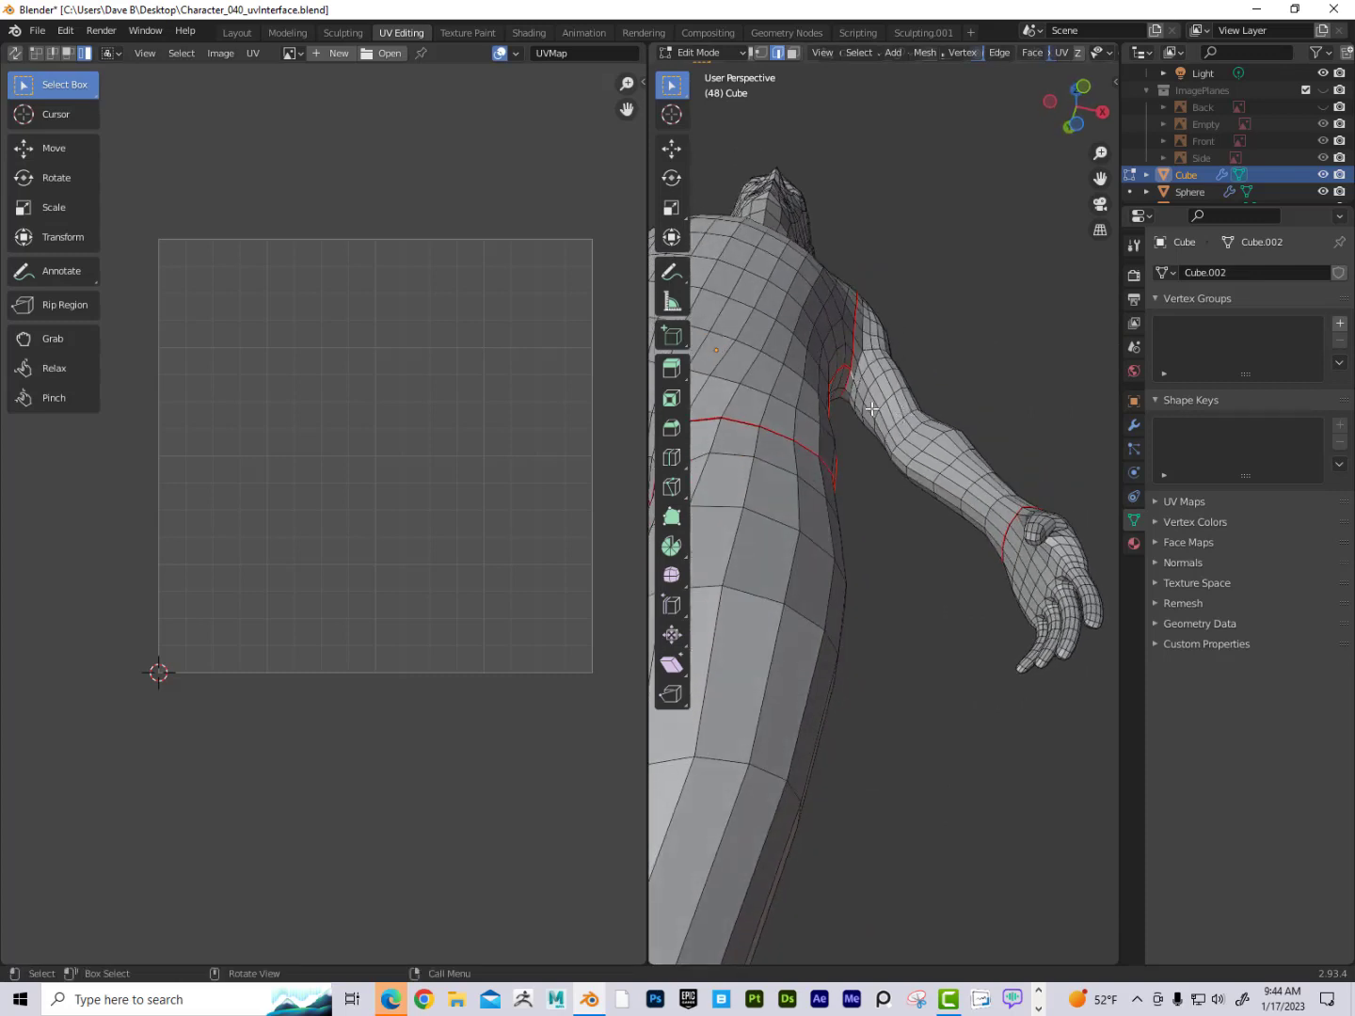
pyautogui.keyDown('ctrl'); pyautogui.click(995, 525); pyautogui.keyUp('ctrl')
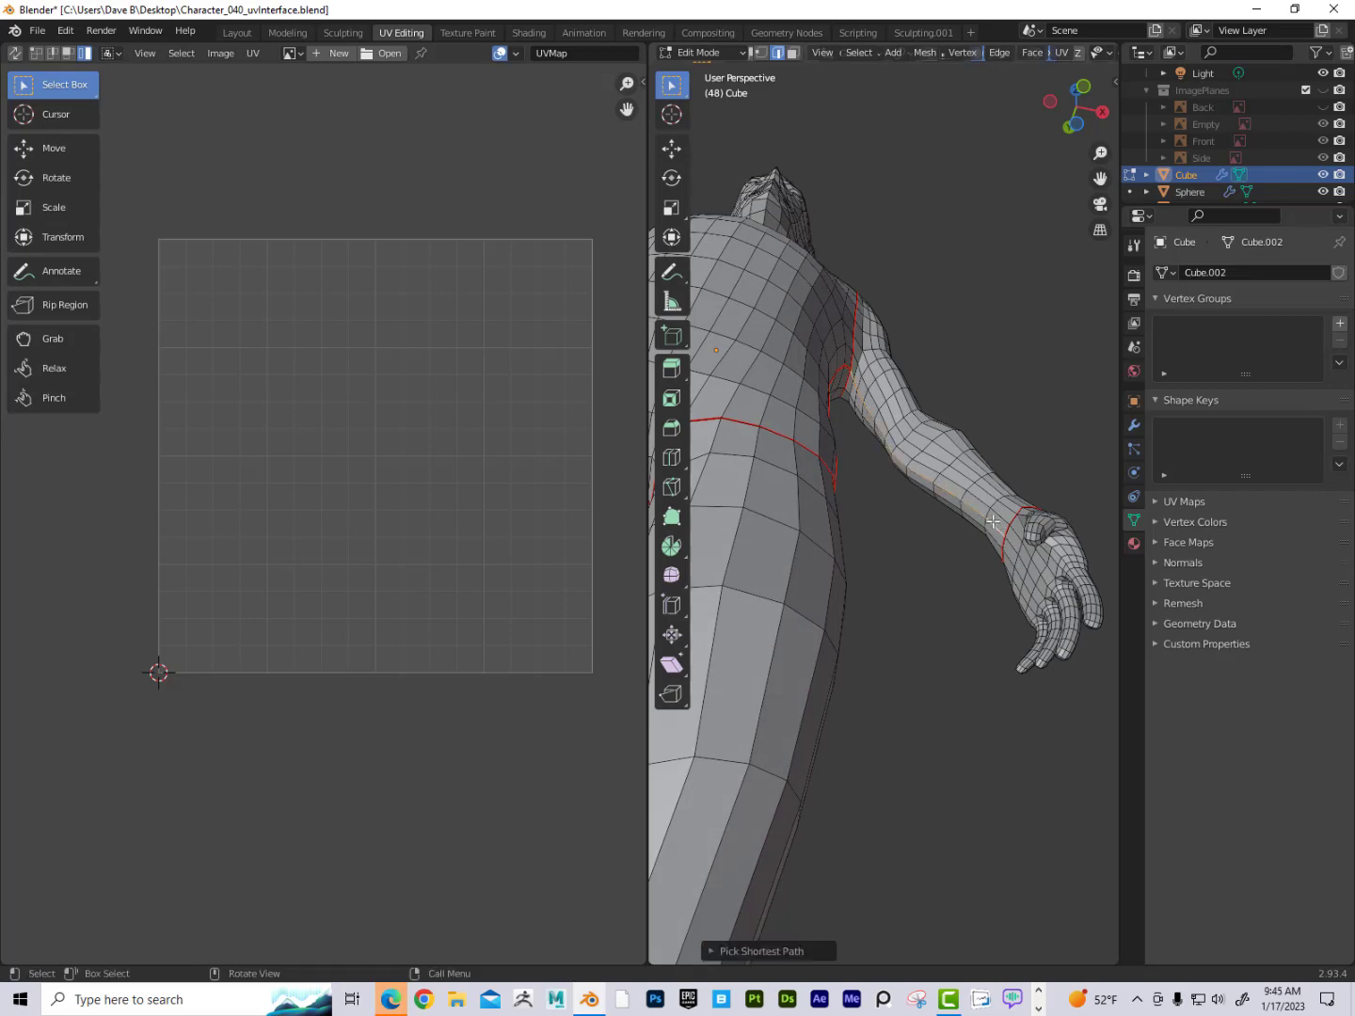
pyautogui.press('q')
pyautogui.click(993, 522)
pyautogui.moveTo(990, 524); pyautogui.dragTo(784, 462, button='middle')
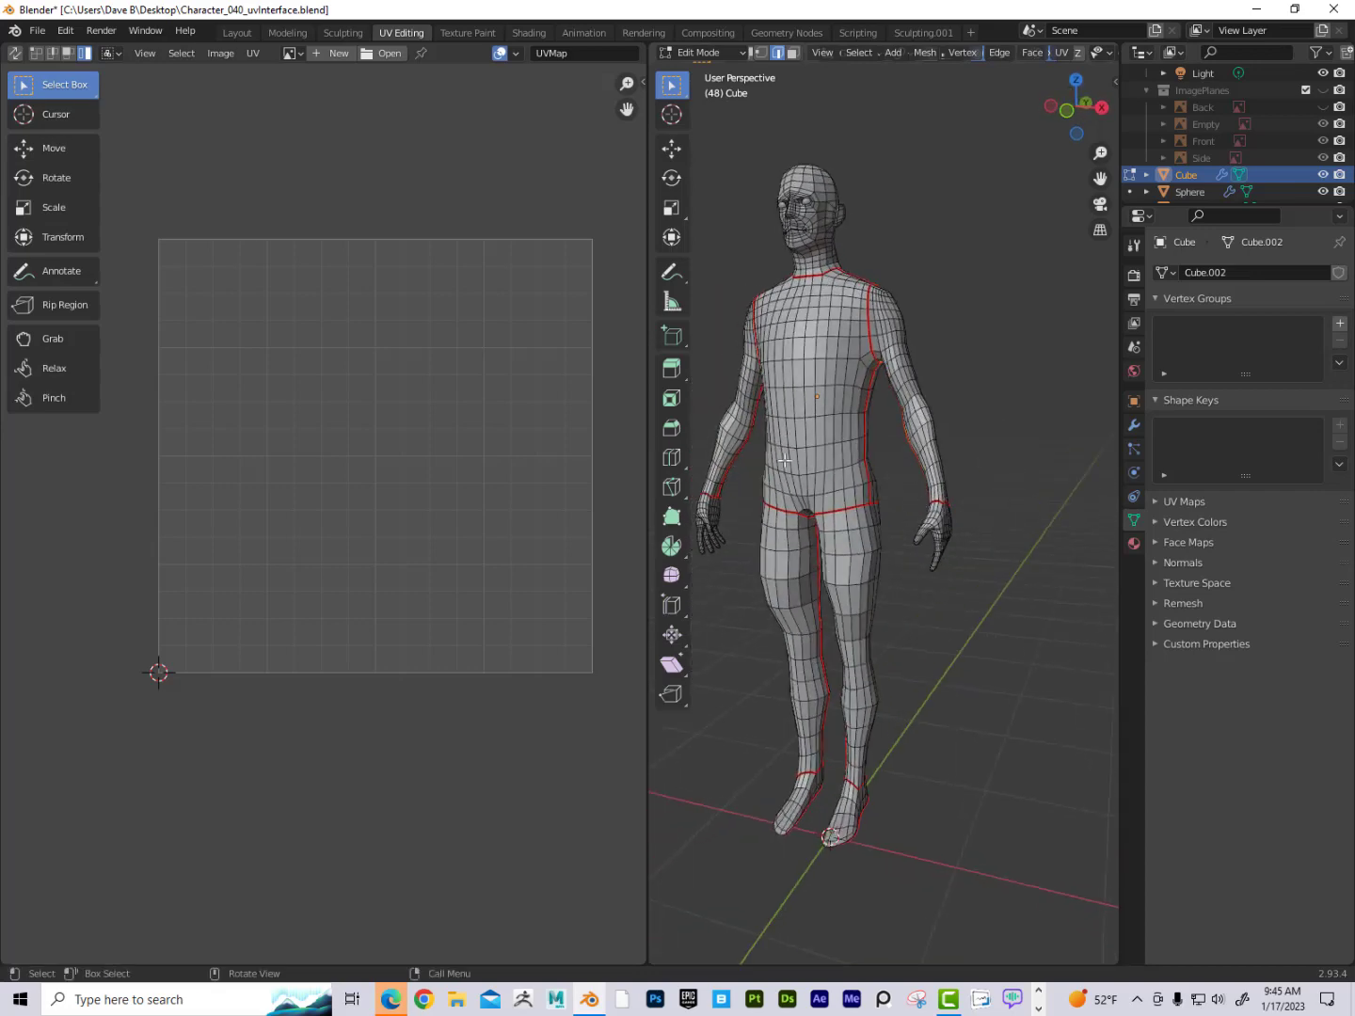
# Mark the centre edge path up the back of the head, from the neck seam over the crown to the upper forehead, as a seam.
pyautogui.scroll(1, 924, 485)
pyautogui.keyDown('shift'); pyautogui.moveTo(887, 463); pyautogui.dragTo(964, 558, button='middle'); pyautogui.keyUp('shift')
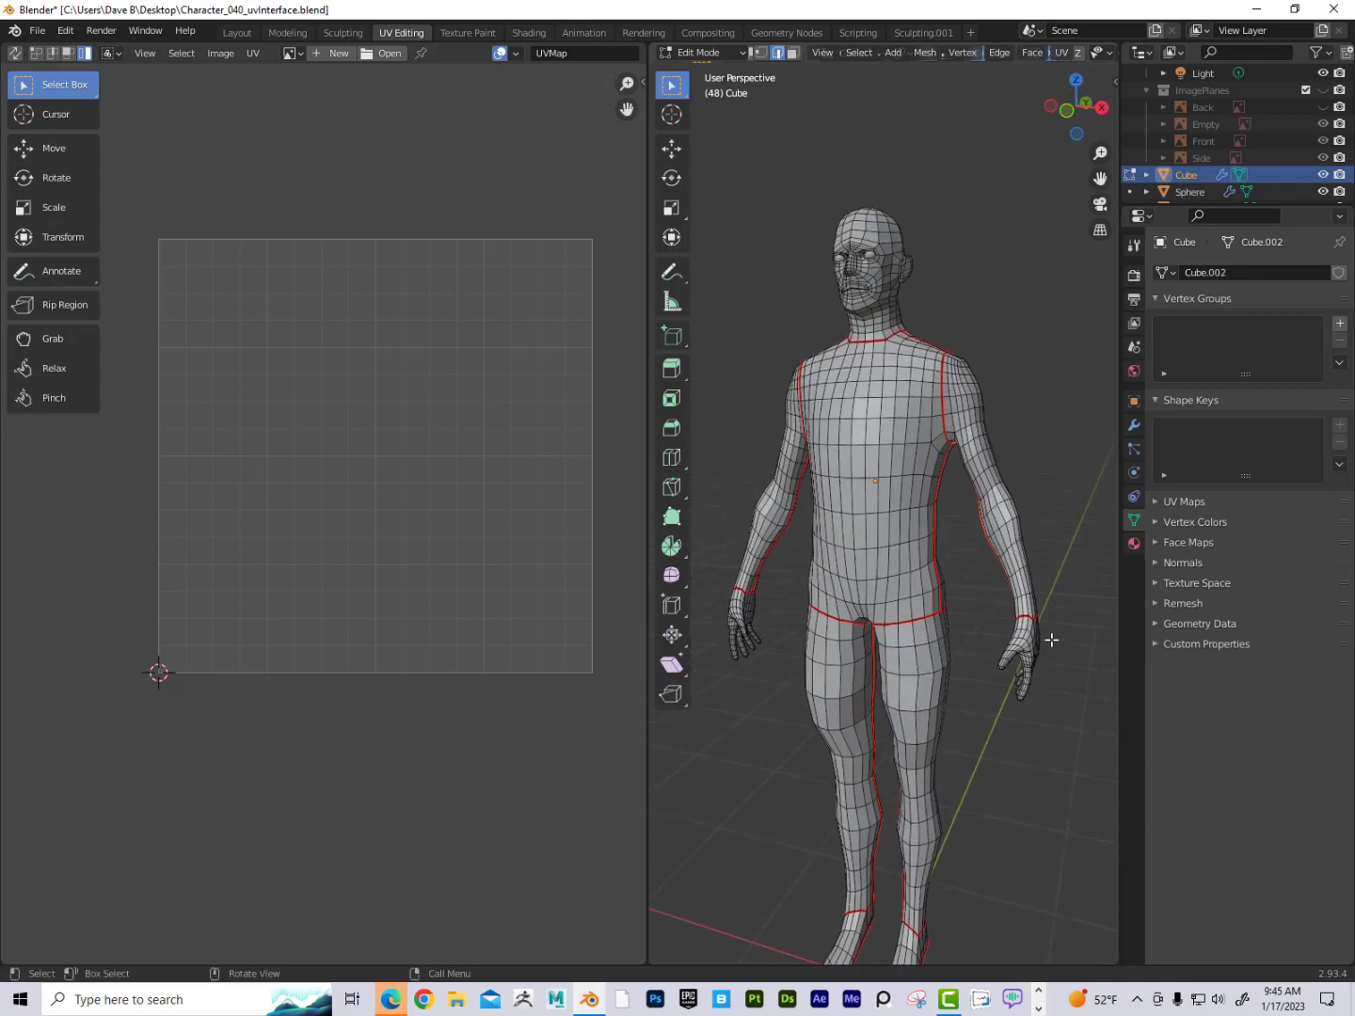
pyautogui.moveTo(1052, 639); pyautogui.dragTo(820, 570, button='middle')
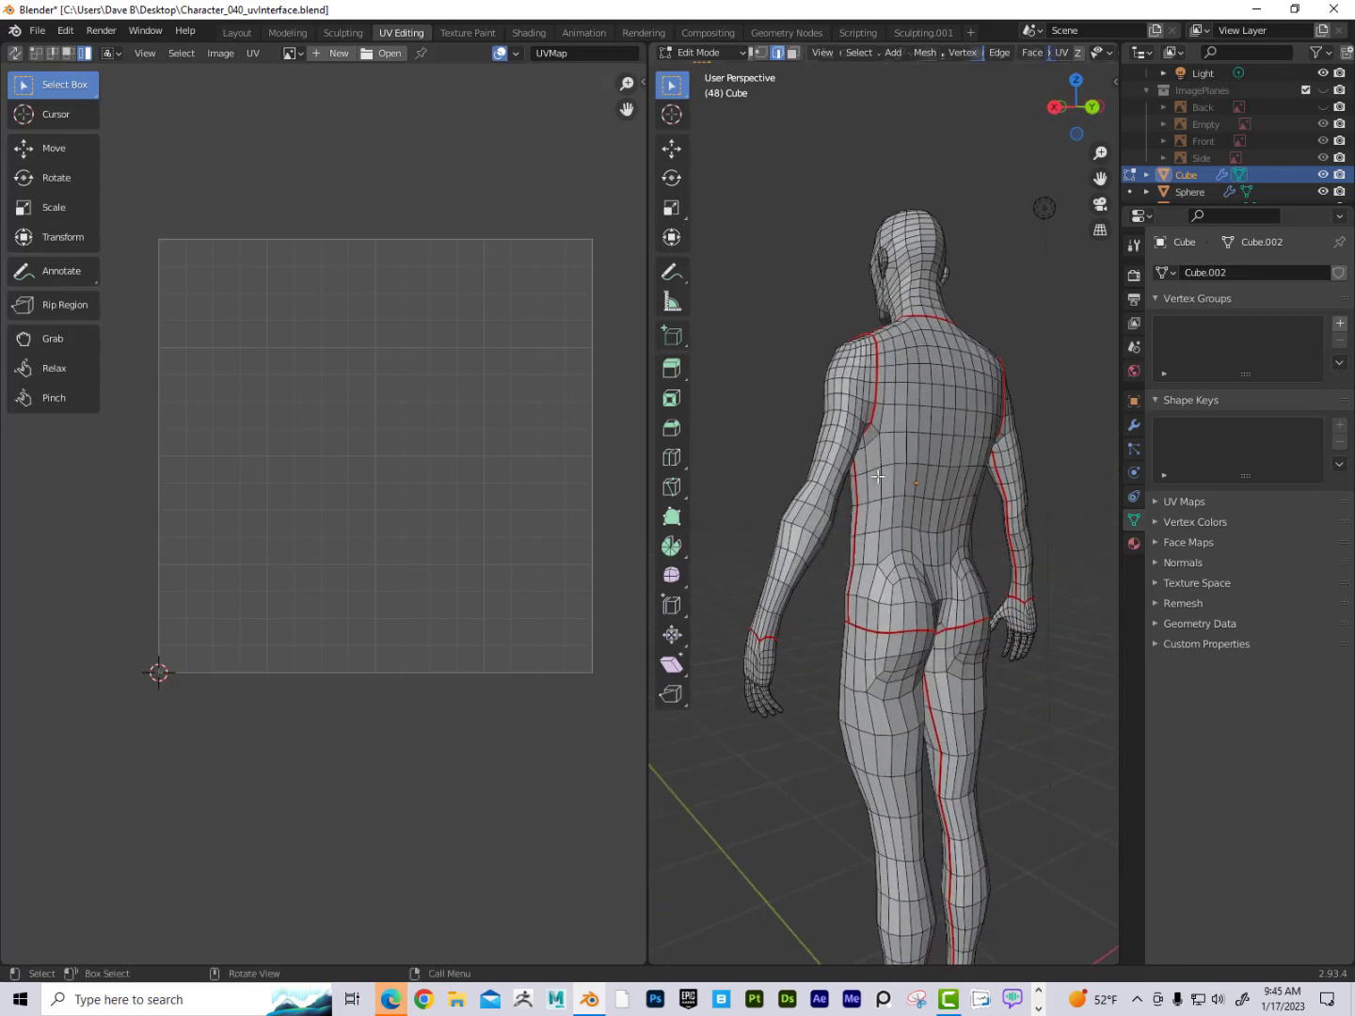
pyautogui.moveTo(879, 478)
pyautogui.mouseDown(button='middle')
pyautogui.moveTo(1017, 481)
pyautogui.moveTo(833, 478)
pyautogui.moveTo(851, 474)
pyautogui.mouseUp(button='middle')
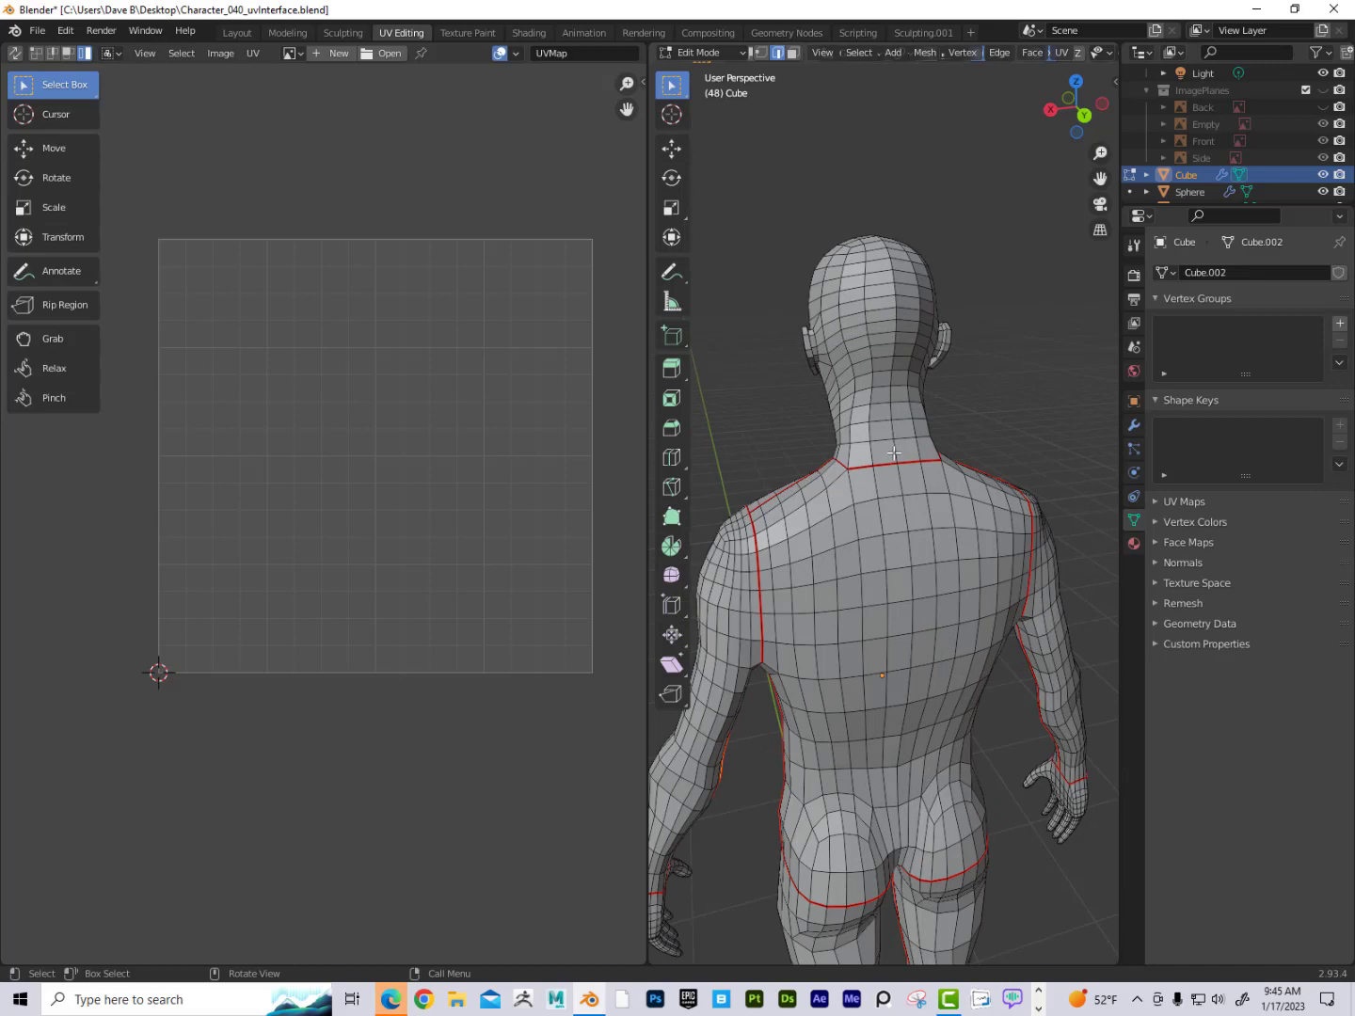
pyautogui.moveTo(887, 318); pyautogui.dragTo(705, 404, button='middle')
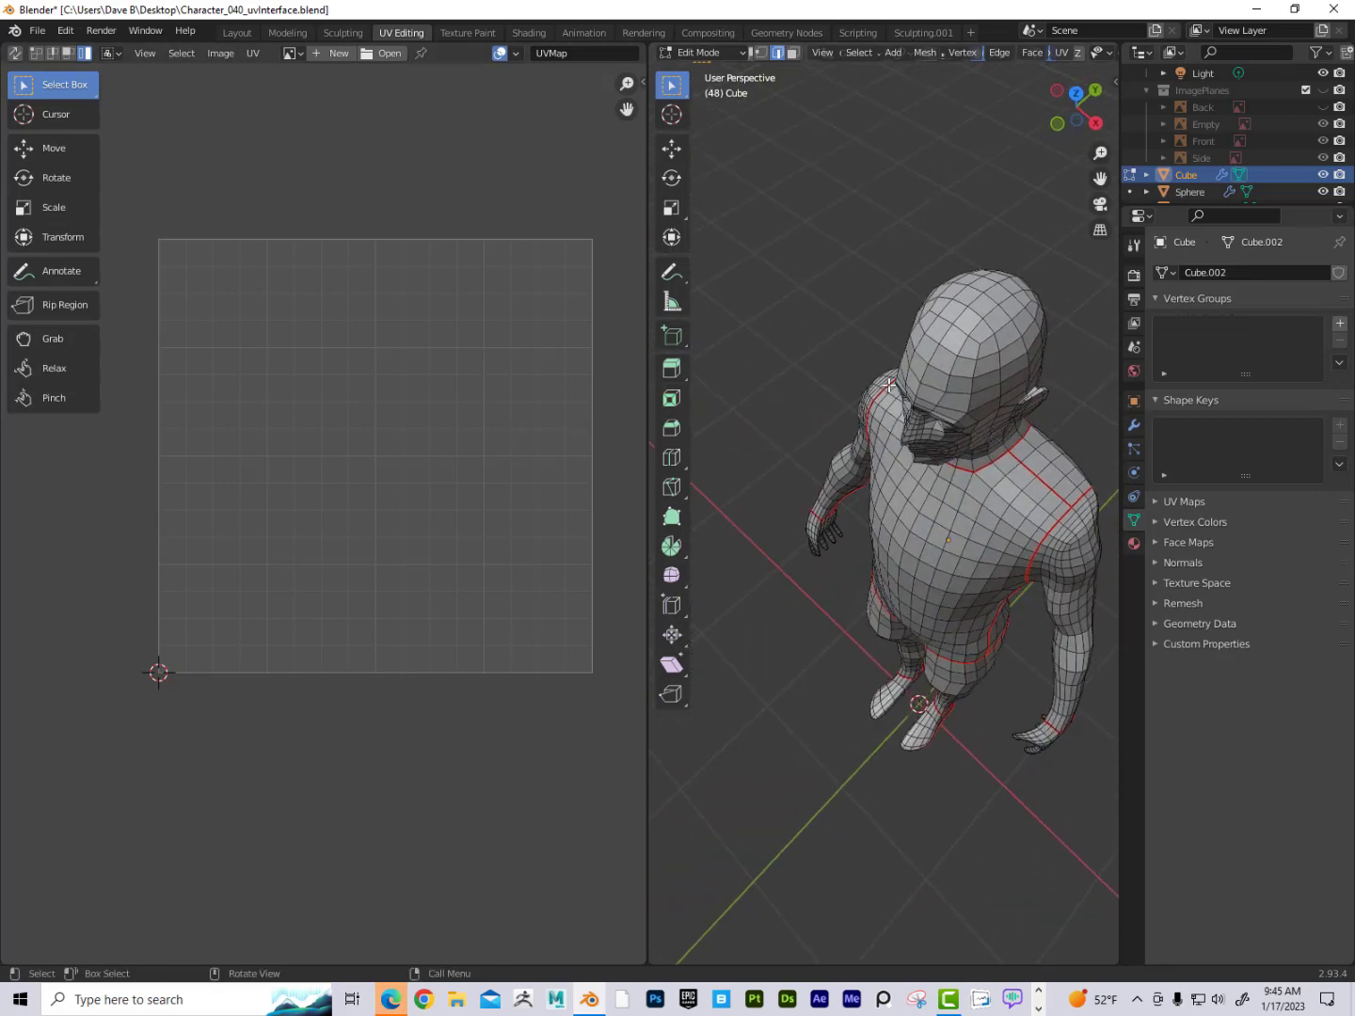
pyautogui.moveTo(856, 410); pyautogui.dragTo(859, 365, button='middle')
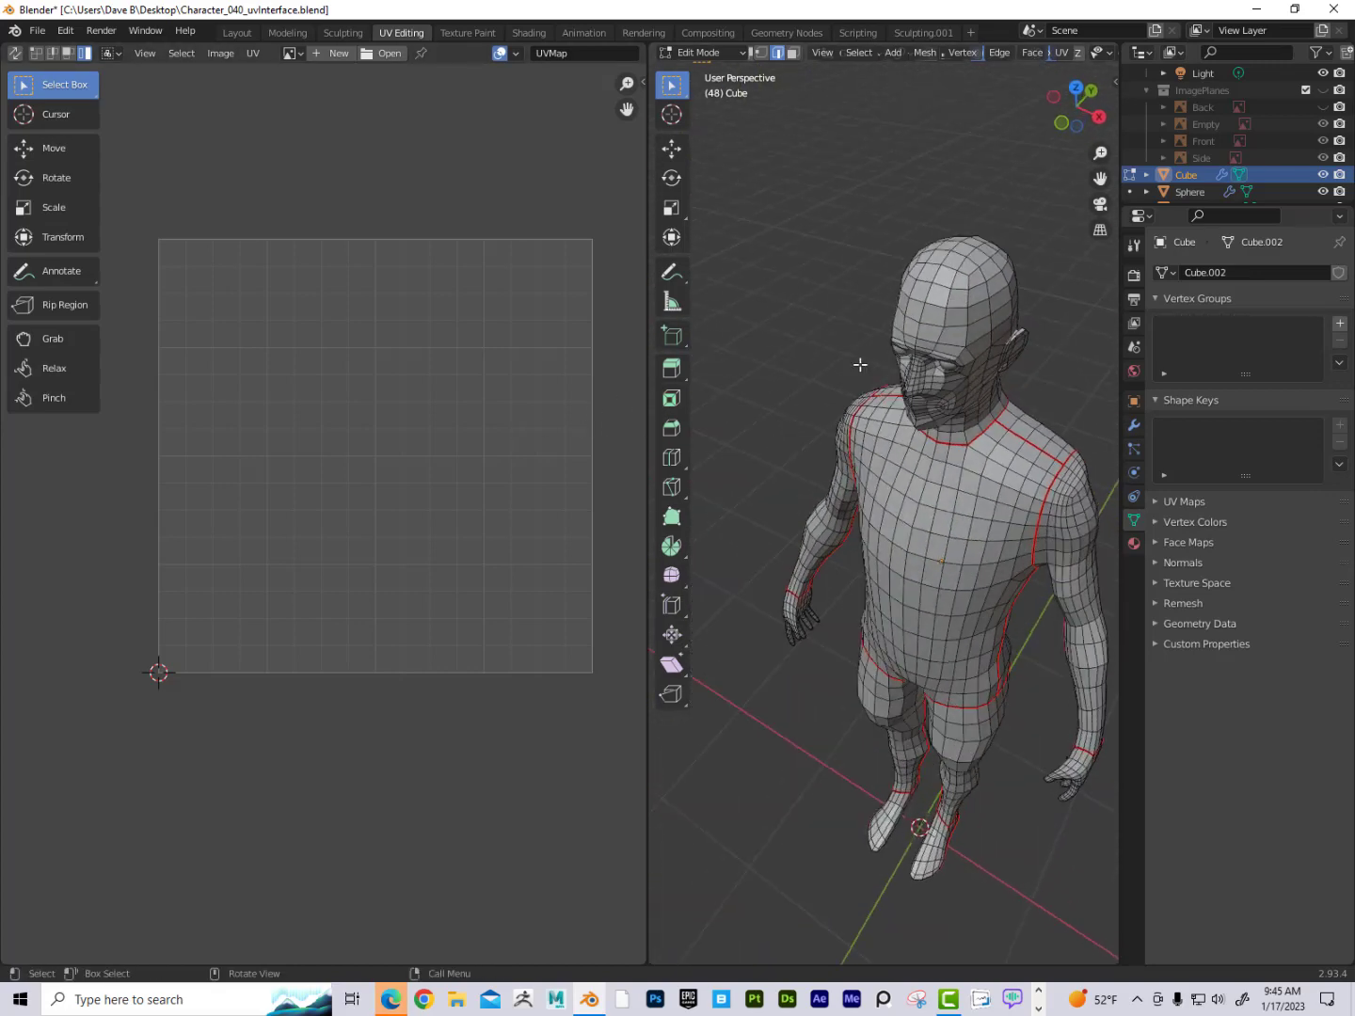
pyautogui.keyDown('ctrl'); pyautogui.click(928, 294); pyautogui.keyUp('ctrl')
pyautogui.moveTo(920, 355); pyautogui.dragTo(988, 514, button='middle')
pyautogui.press('q')
pyautogui.click(933, 321)
# Select the edge loops around both eye openings and the mouth opening and mark them as seams.
pyautogui.scroll(4, 851, 386)
pyautogui.scroll(5, 956, 476)
pyautogui.keyDown('shift'); pyautogui.moveTo(960, 399); pyautogui.dragTo(833, 434, button='middle'); pyautogui.keyUp('shift')
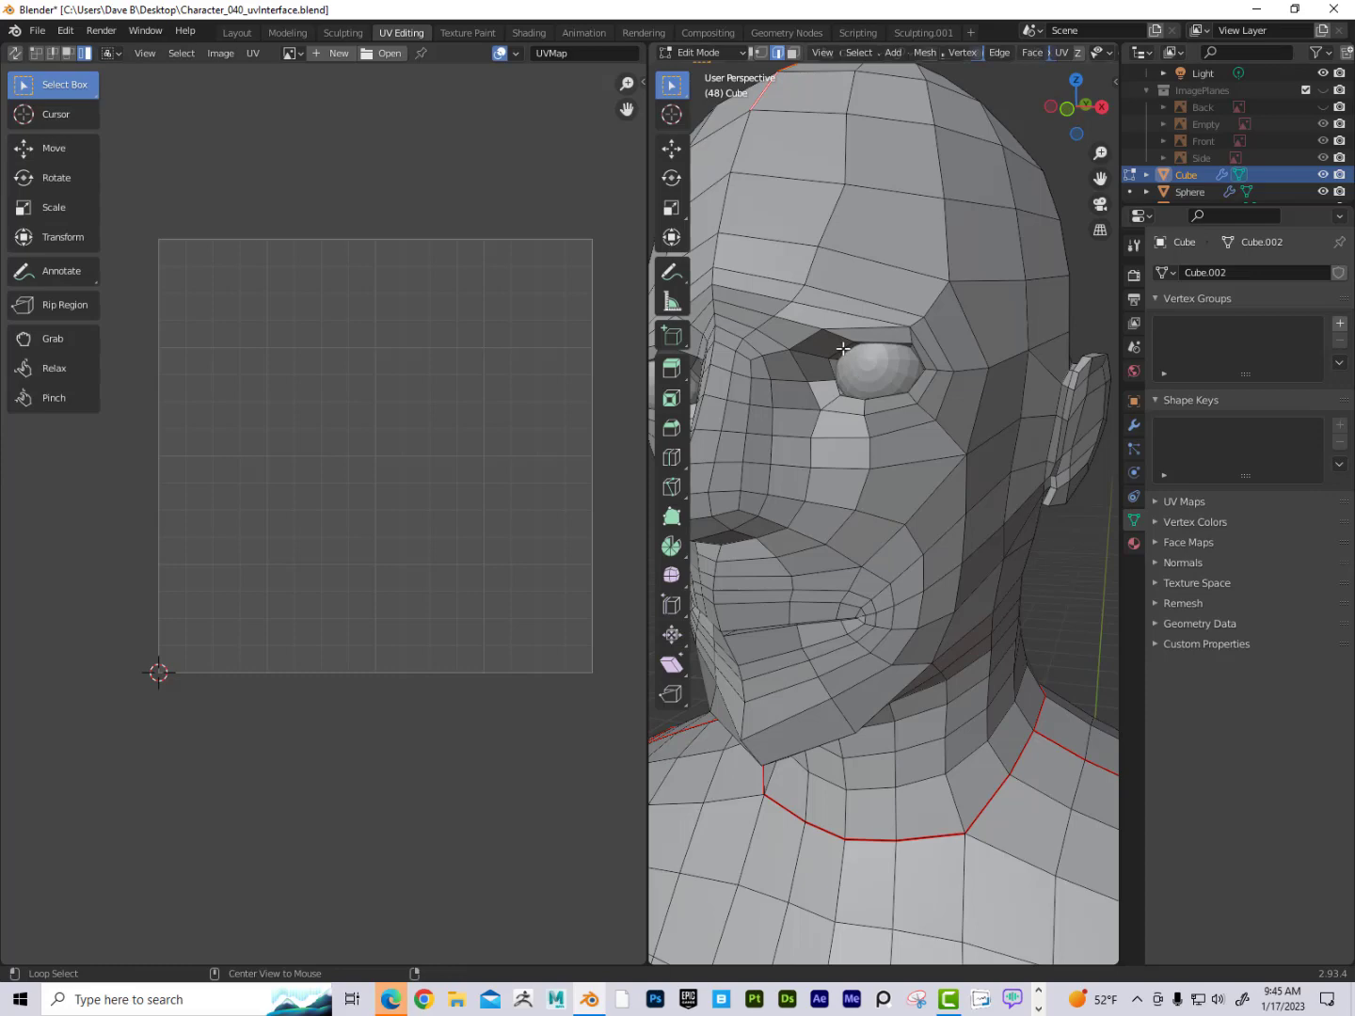
pyautogui.scroll(-1, 826, 365)
pyautogui.moveTo(716, 365); pyautogui.dragTo(806, 544, button='middle')
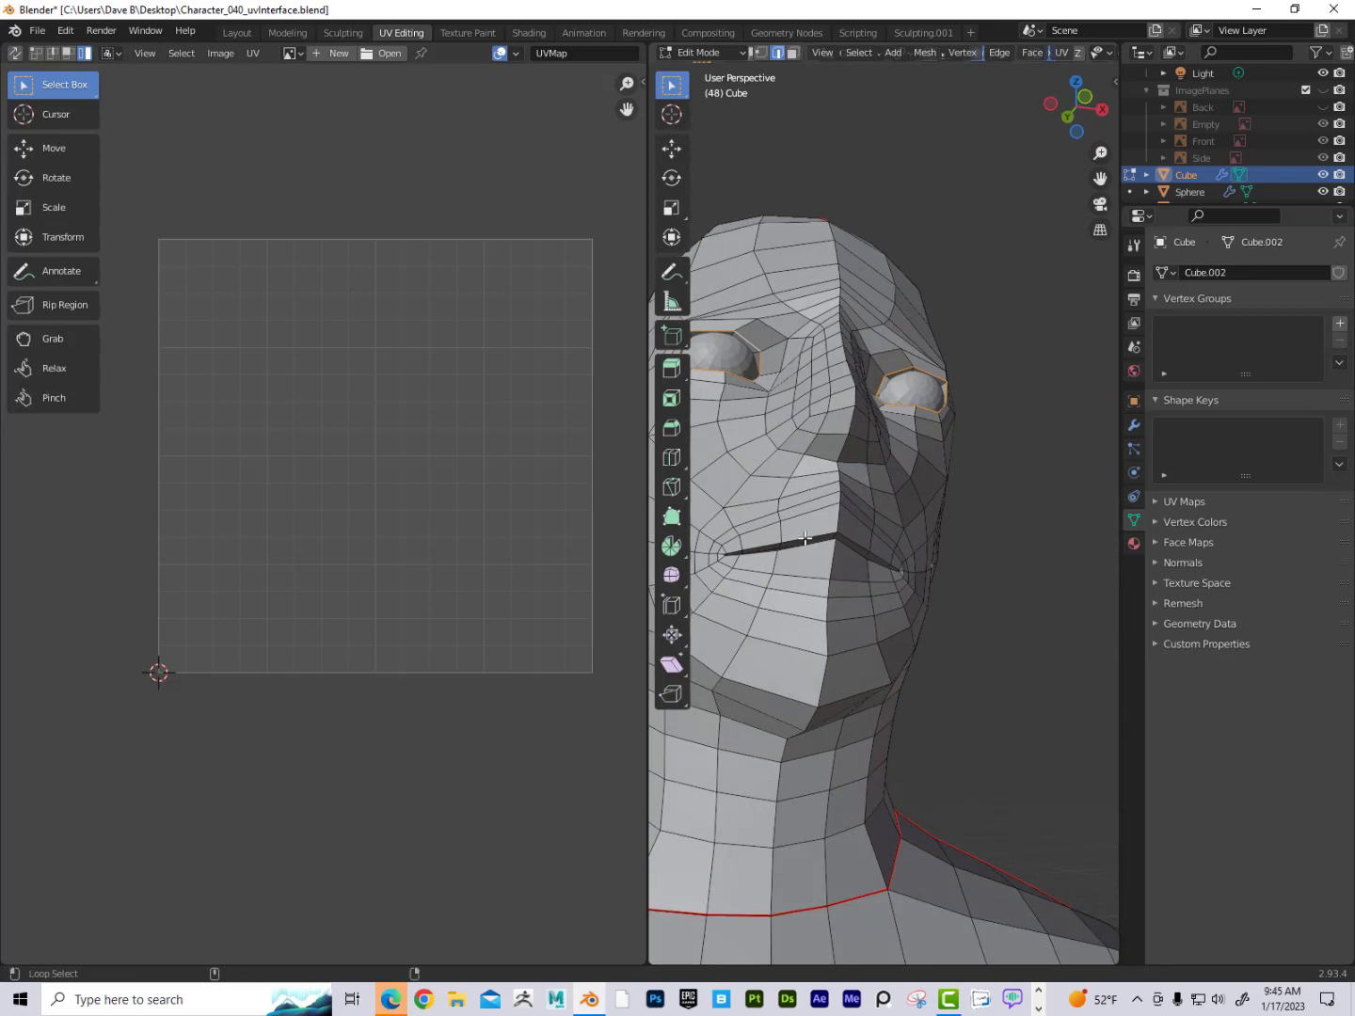
pyautogui.moveTo(903, 555); pyautogui.dragTo(843, 595, button='middle')
pyautogui.scroll(-4, 808, 570)
pyautogui.press('q')
pyautogui.click(843, 594)
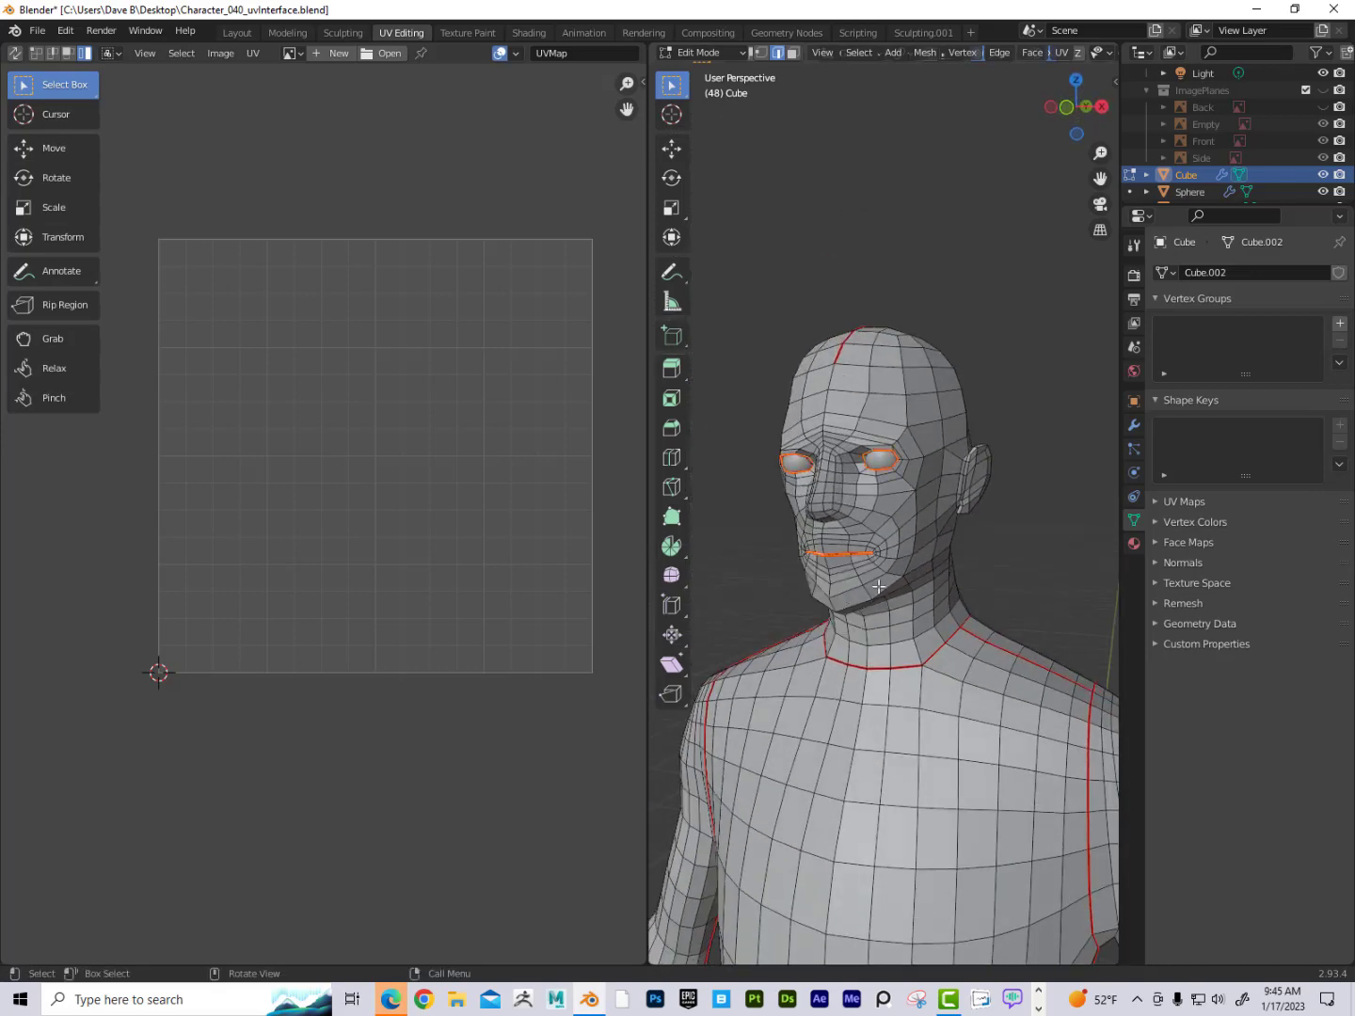
# Examine the seam layout over the front of the body and along the character's left arm.
pyautogui.scroll(-4, 902, 529)
pyautogui.moveTo(902, 529); pyautogui.dragTo(992, 368, button='middle')
pyautogui.moveTo(985, 503); pyautogui.dragTo(960, 556, button='middle')
pyautogui.keyDown('shift'); pyautogui.moveTo(1062, 642); pyautogui.dragTo(1006, 505, button='middle'); pyautogui.keyUp('shift')
pyautogui.scroll(-1, 1007, 505)
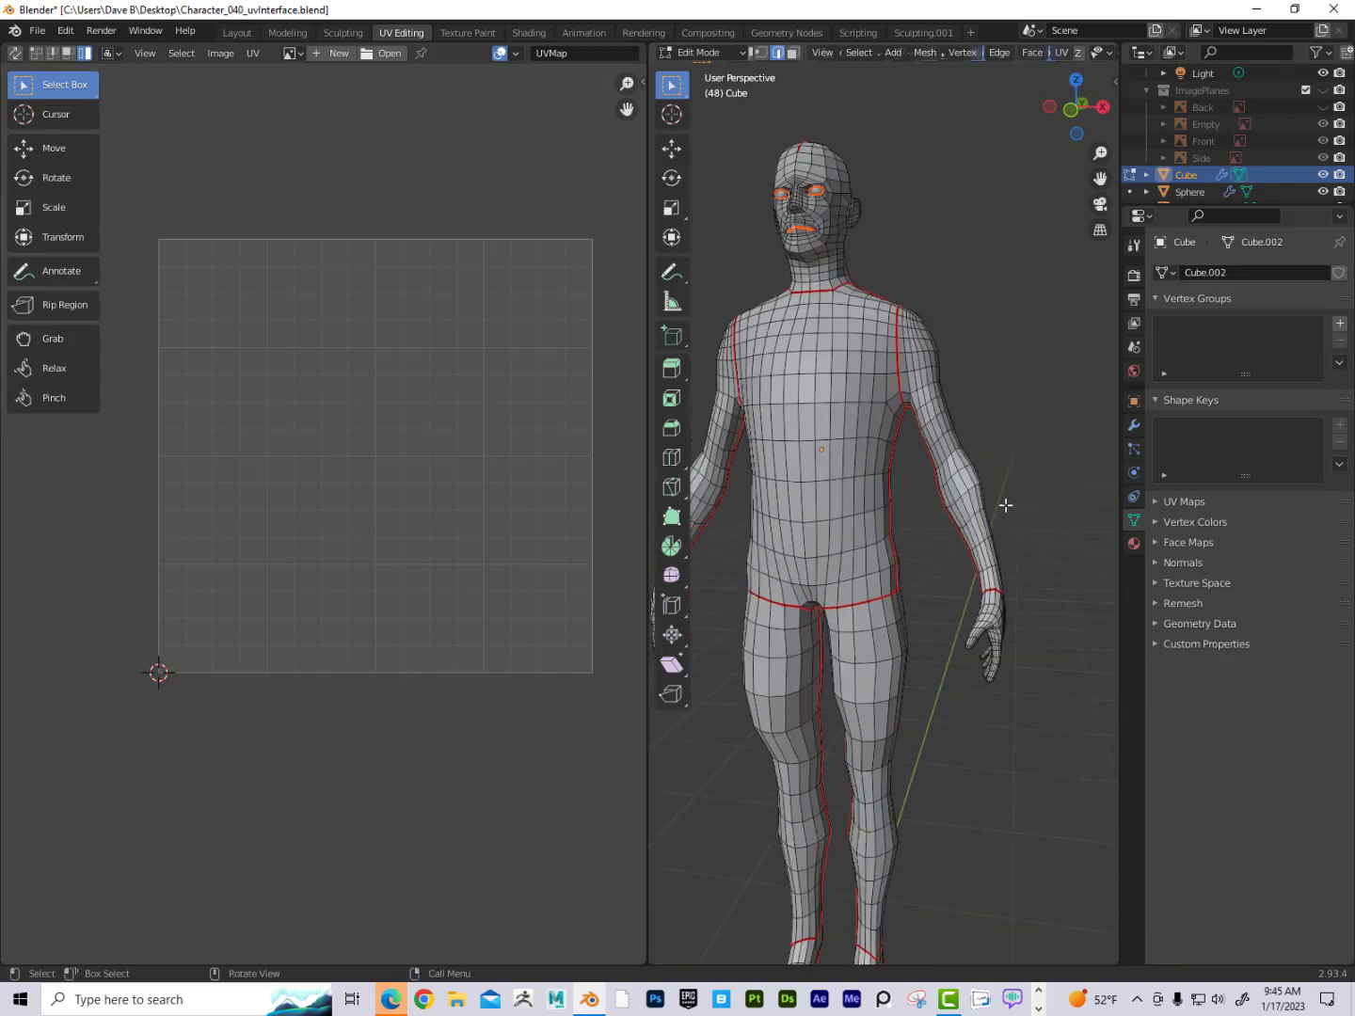
pyautogui.scroll(2, 1006, 506)
pyautogui.moveTo(1034, 632); pyautogui.dragTo(691, 612, button='middle')
pyautogui.moveTo(935, 645); pyautogui.dragTo(900, 656, button='middle')
pyautogui.scroll(3, 899, 657)
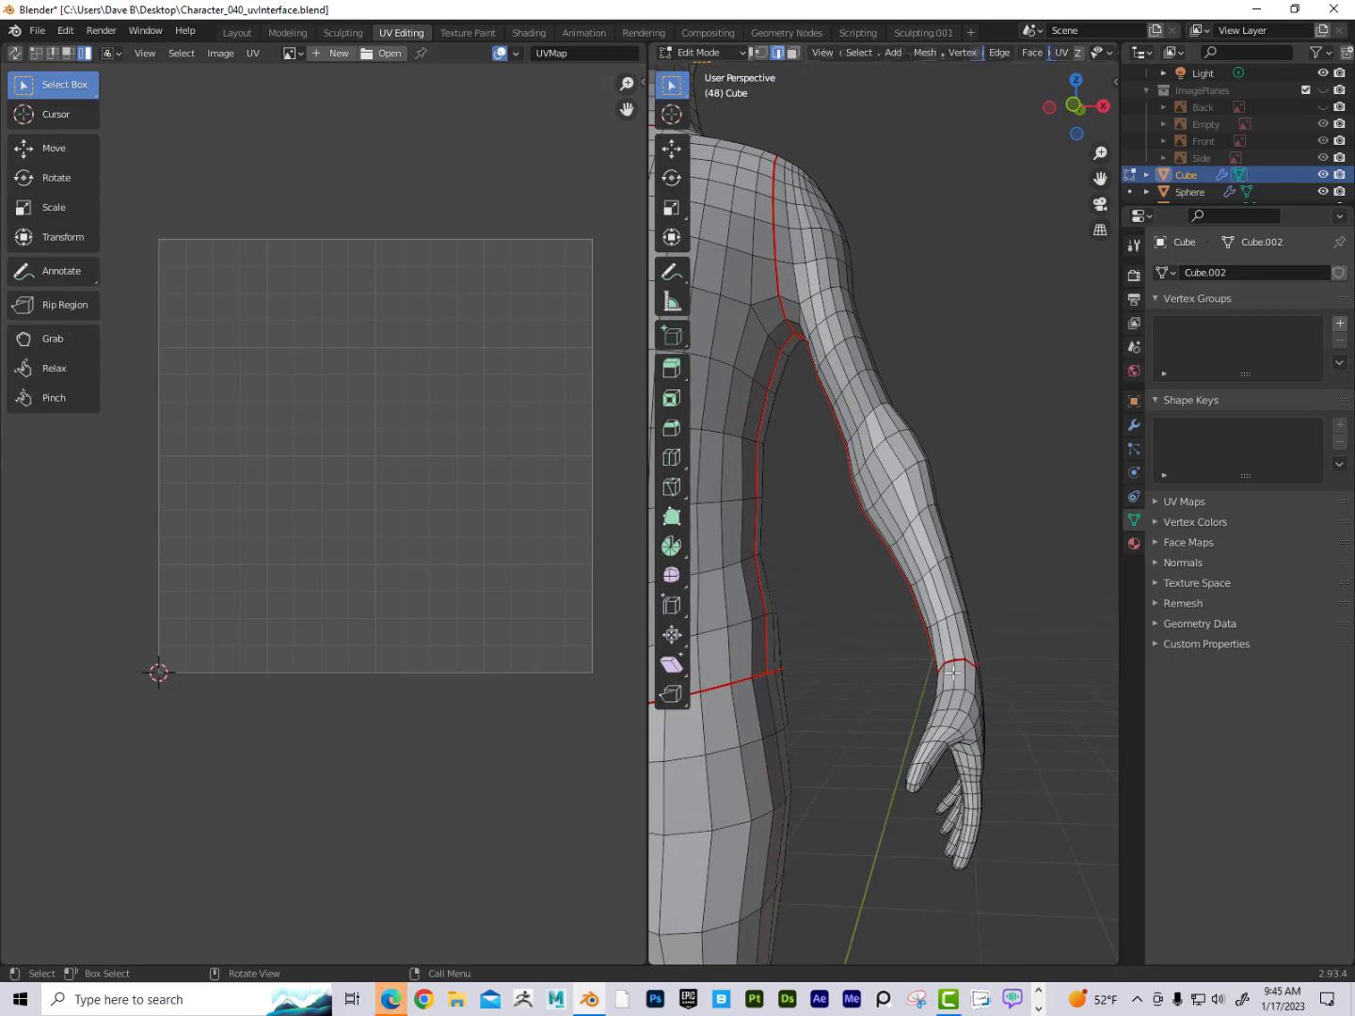
# Select the lengthwise edge loop running down the front of the character's left arm into the hand.
pyautogui.keyDown('alt'); pyautogui.click(953, 674); pyautogui.keyUp('alt')
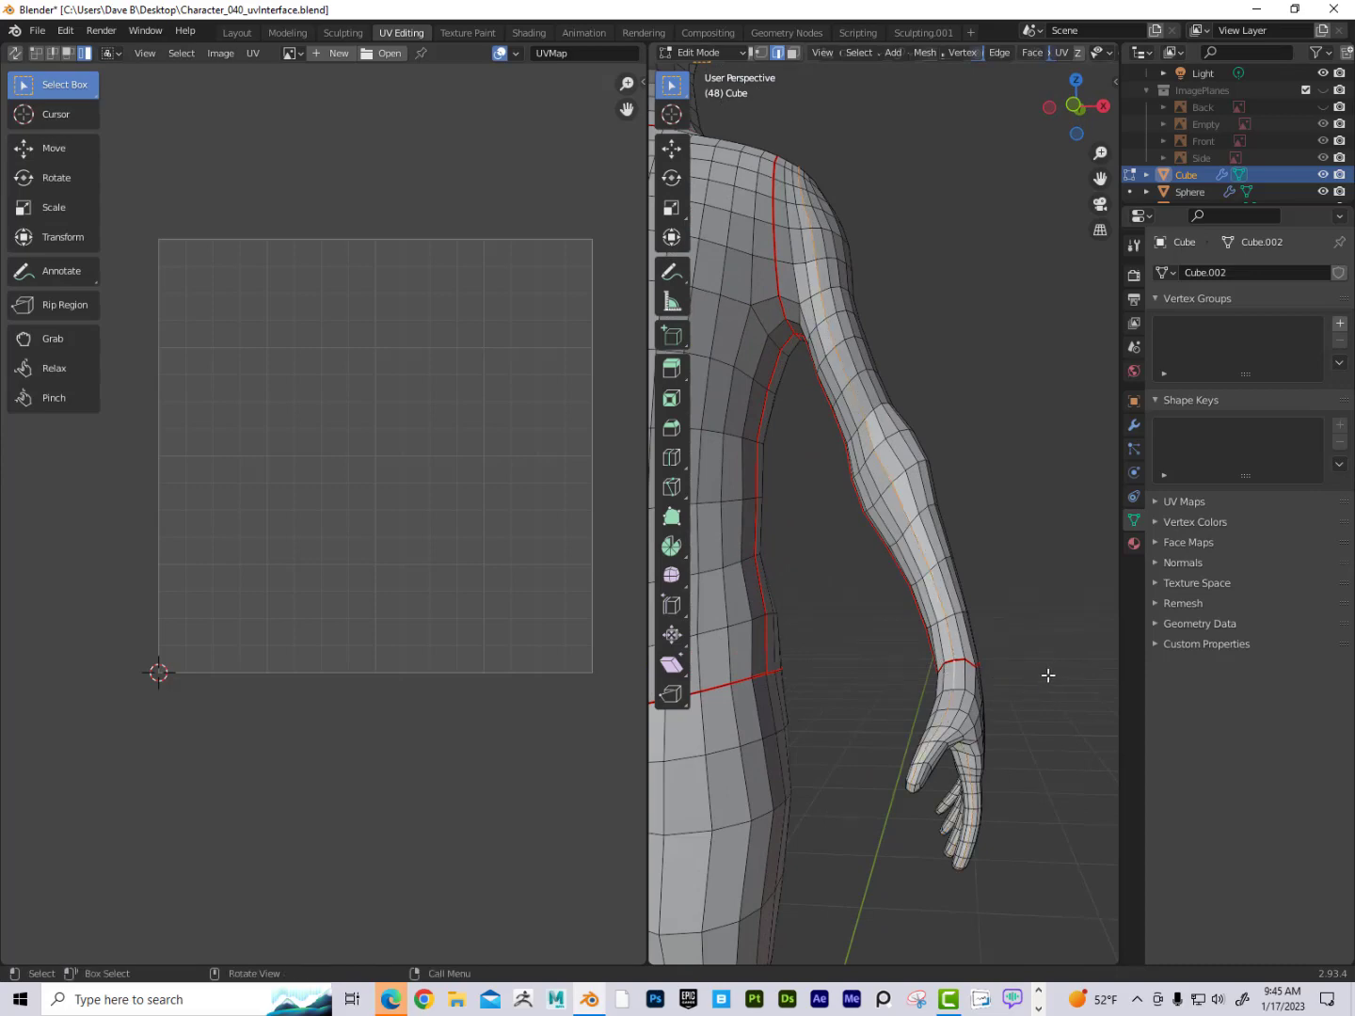
pyautogui.moveTo(1048, 674)
pyautogui.mouseDown(button='middle')
pyautogui.moveTo(741, 315)
pyautogui.moveTo(742, 615)
pyautogui.moveTo(695, 628)
pyautogui.moveTo(696, 644)
pyautogui.moveTo(808, 677)
pyautogui.moveTo(1050, 682)
pyautogui.mouseUp(button='middle')
pyautogui.scroll(-1, 1042, 684)
pyautogui.rightClick(955, 323)
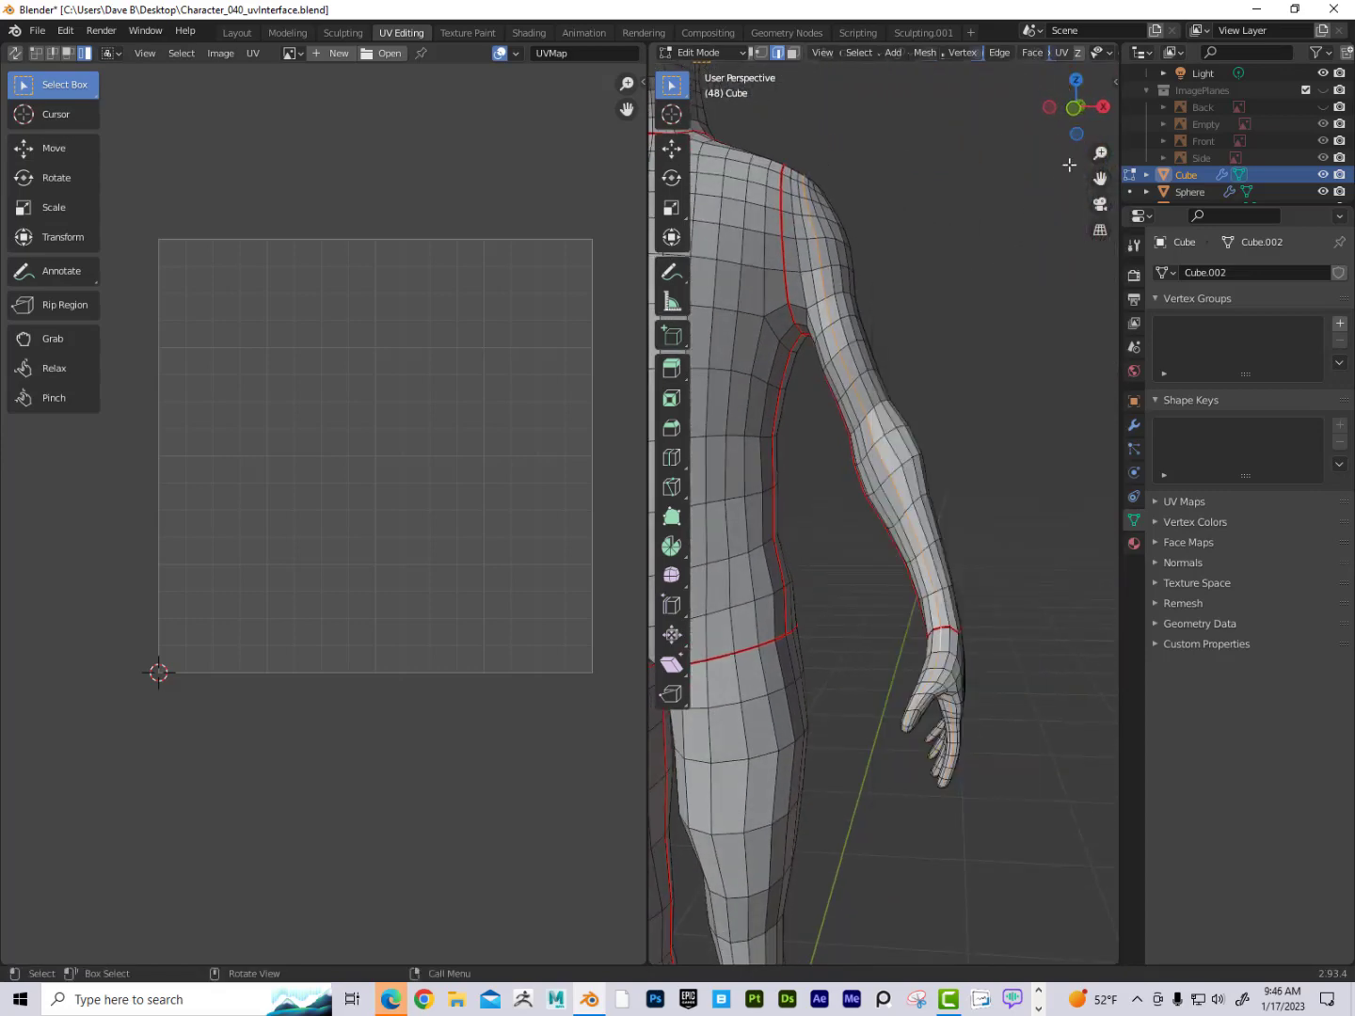
# Align the 3D view to front orthographic and widen the 3D viewport to show more of the body.
pyautogui.click(1074, 106)
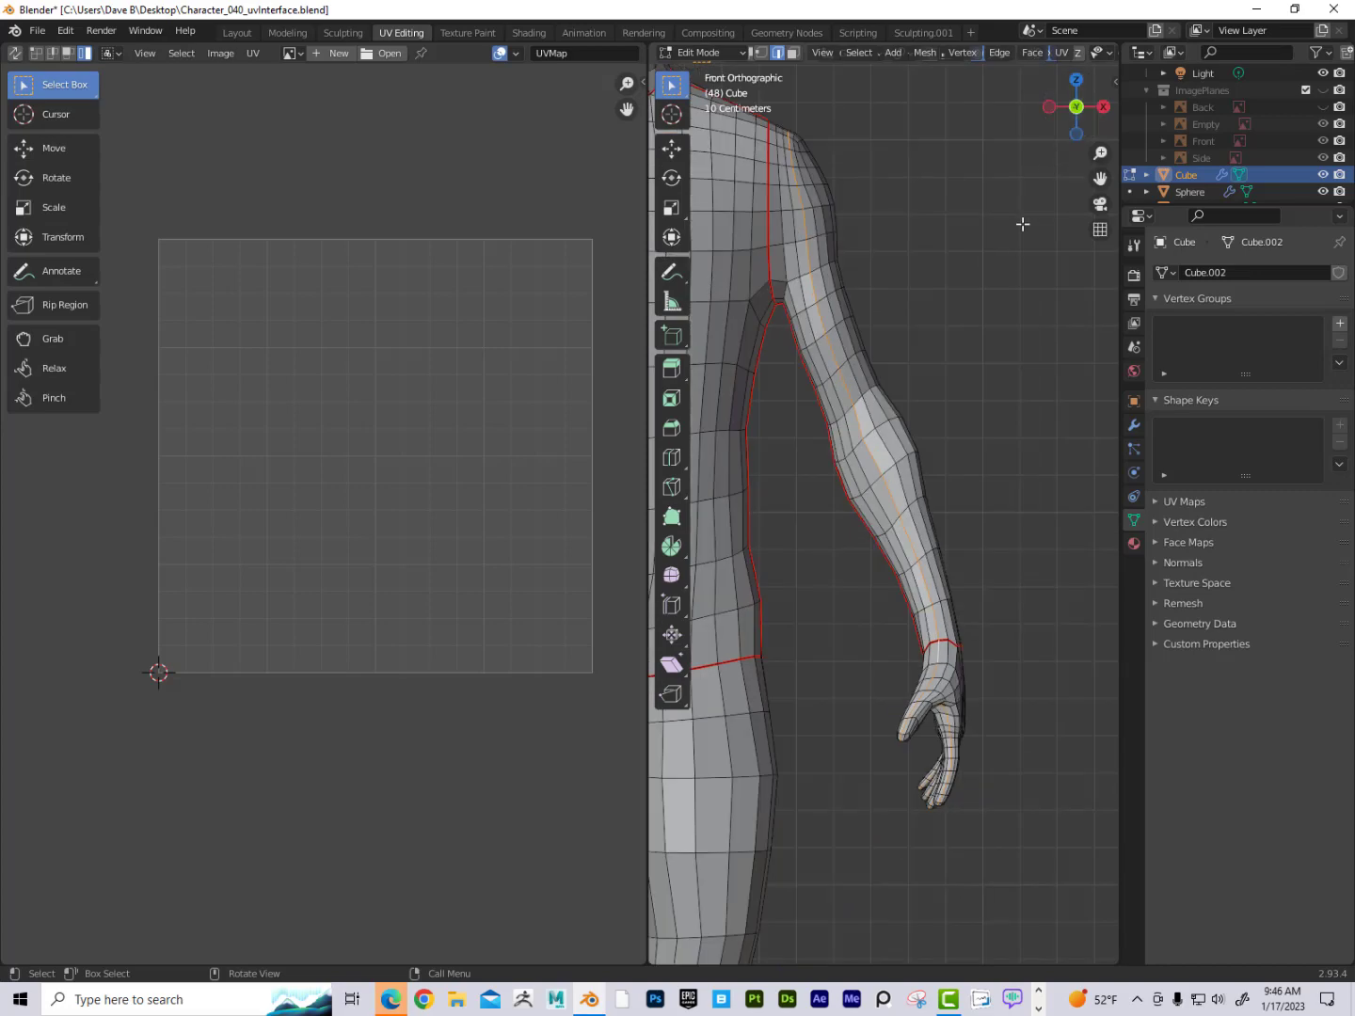
pyautogui.scroll(-1, 1019, 229)
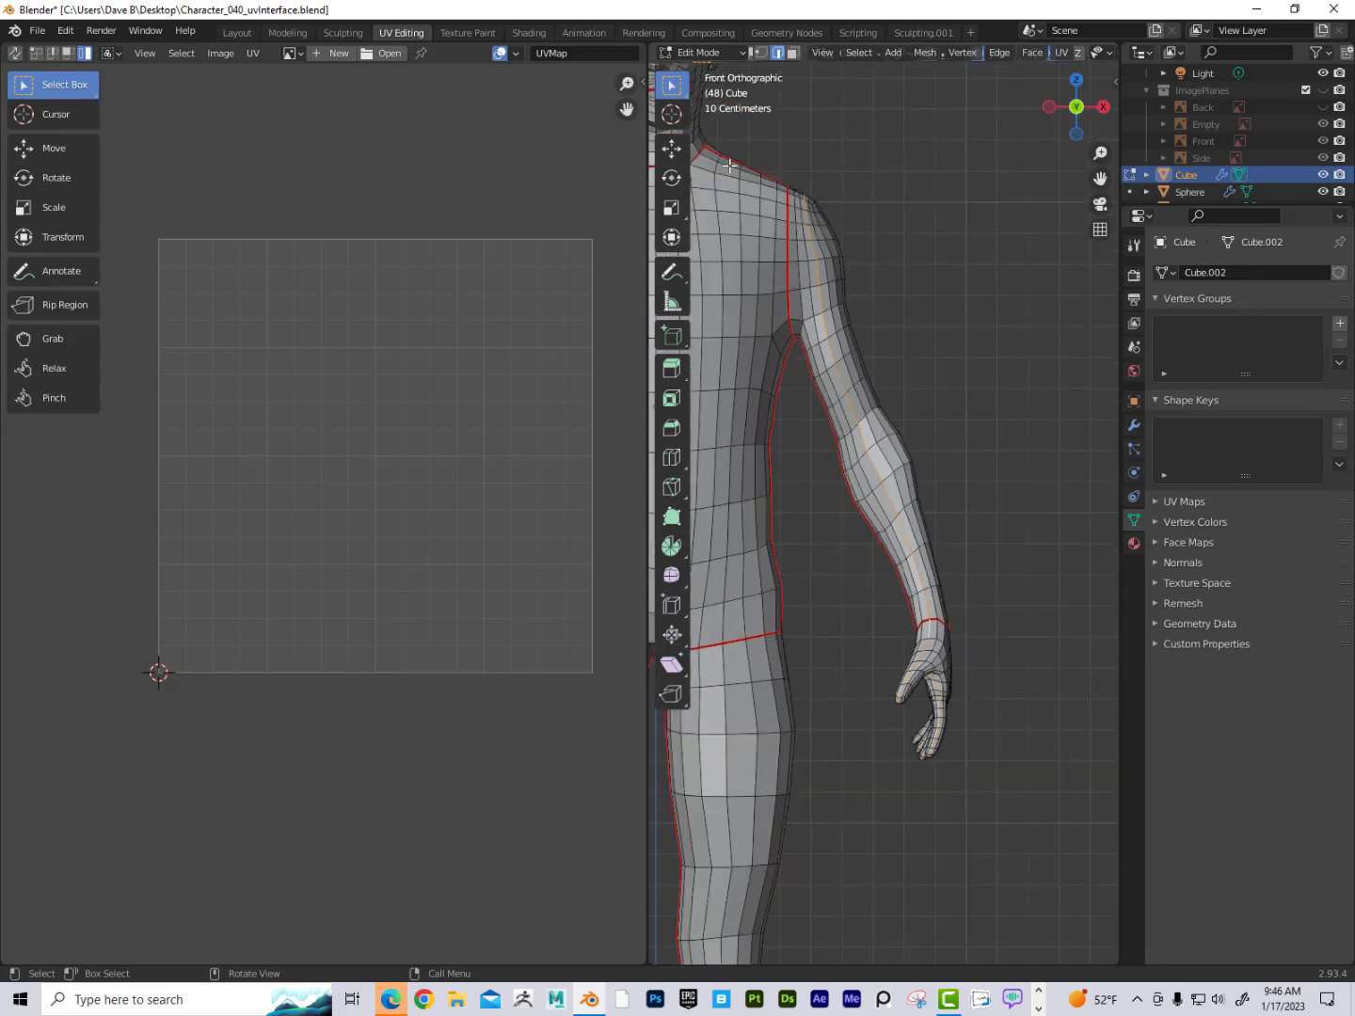
pyautogui.moveTo(657, 168); pyautogui.dragTo(488, 168)
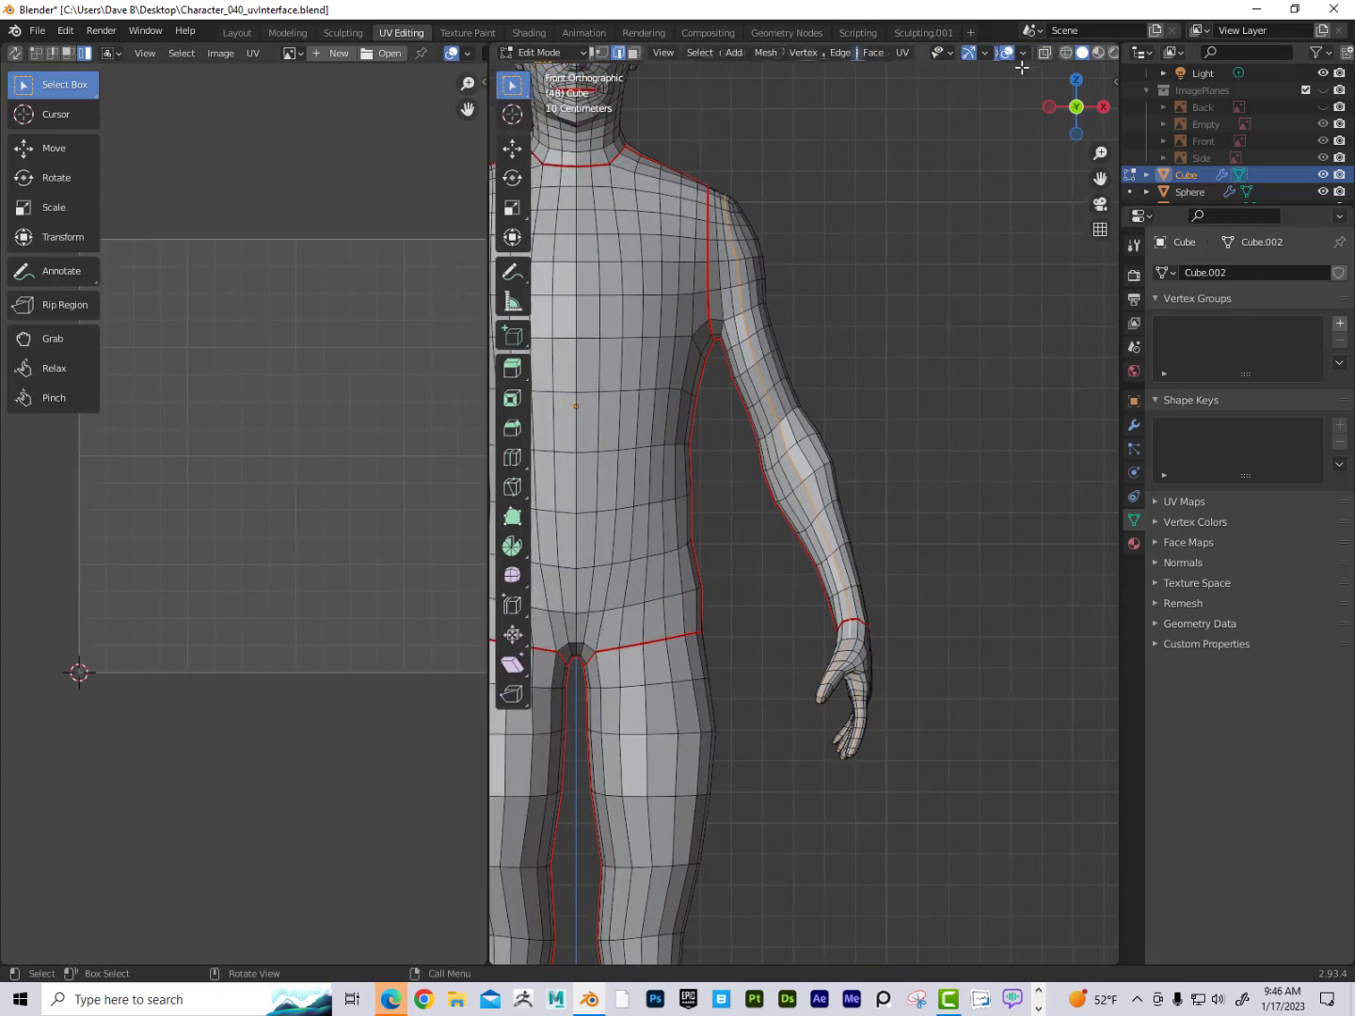
# Show the mesh in wireframe shading and set the 3D selection tool to Select Box.
pyautogui.click(1065, 52)
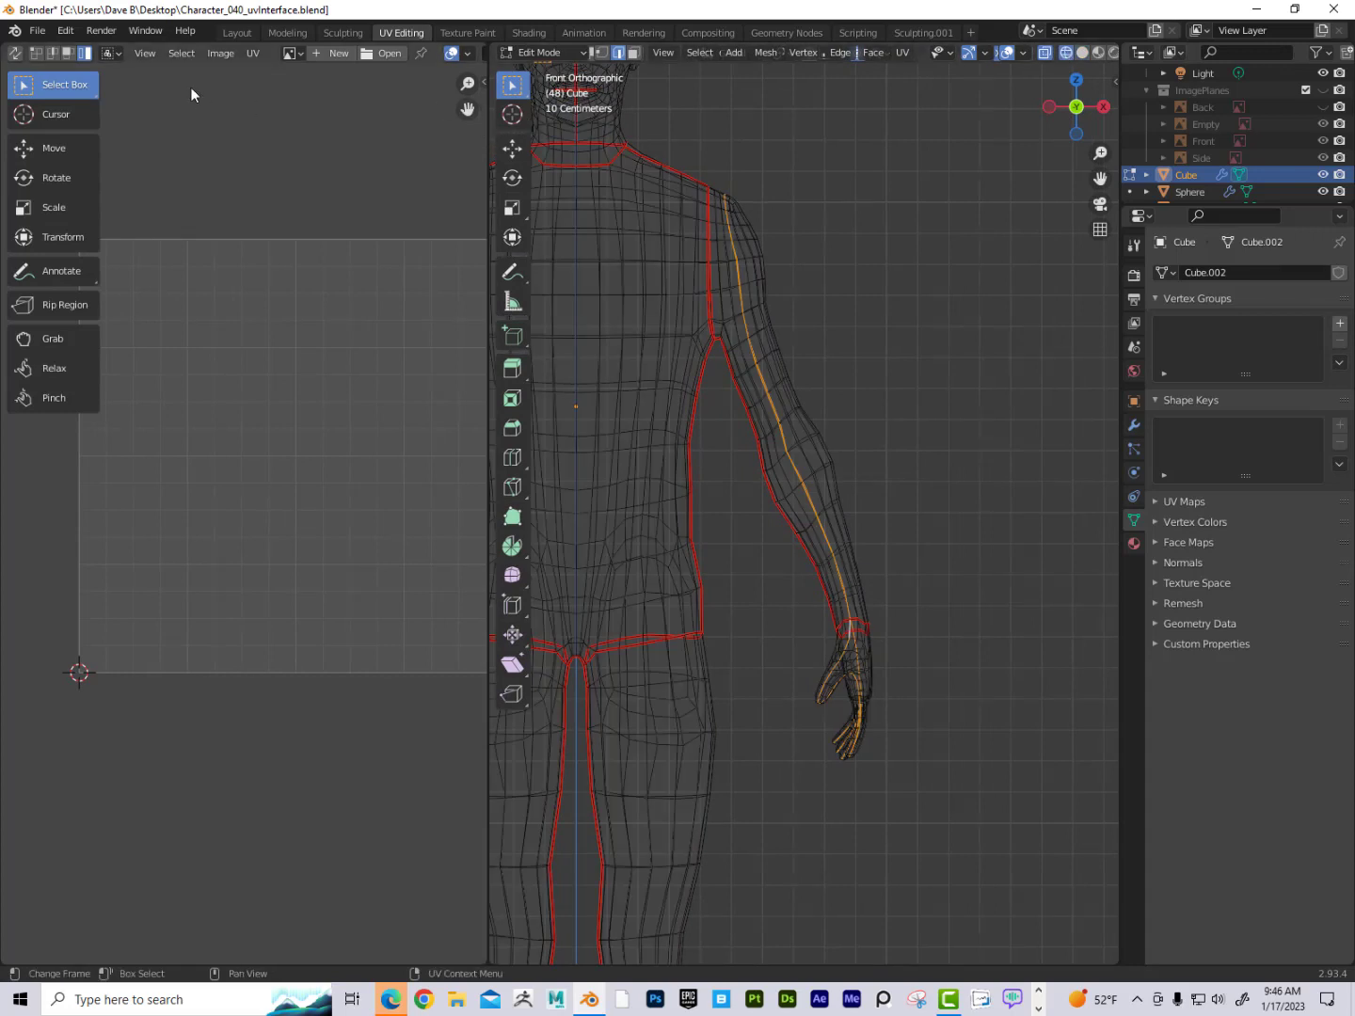
pyautogui.click(513, 85)
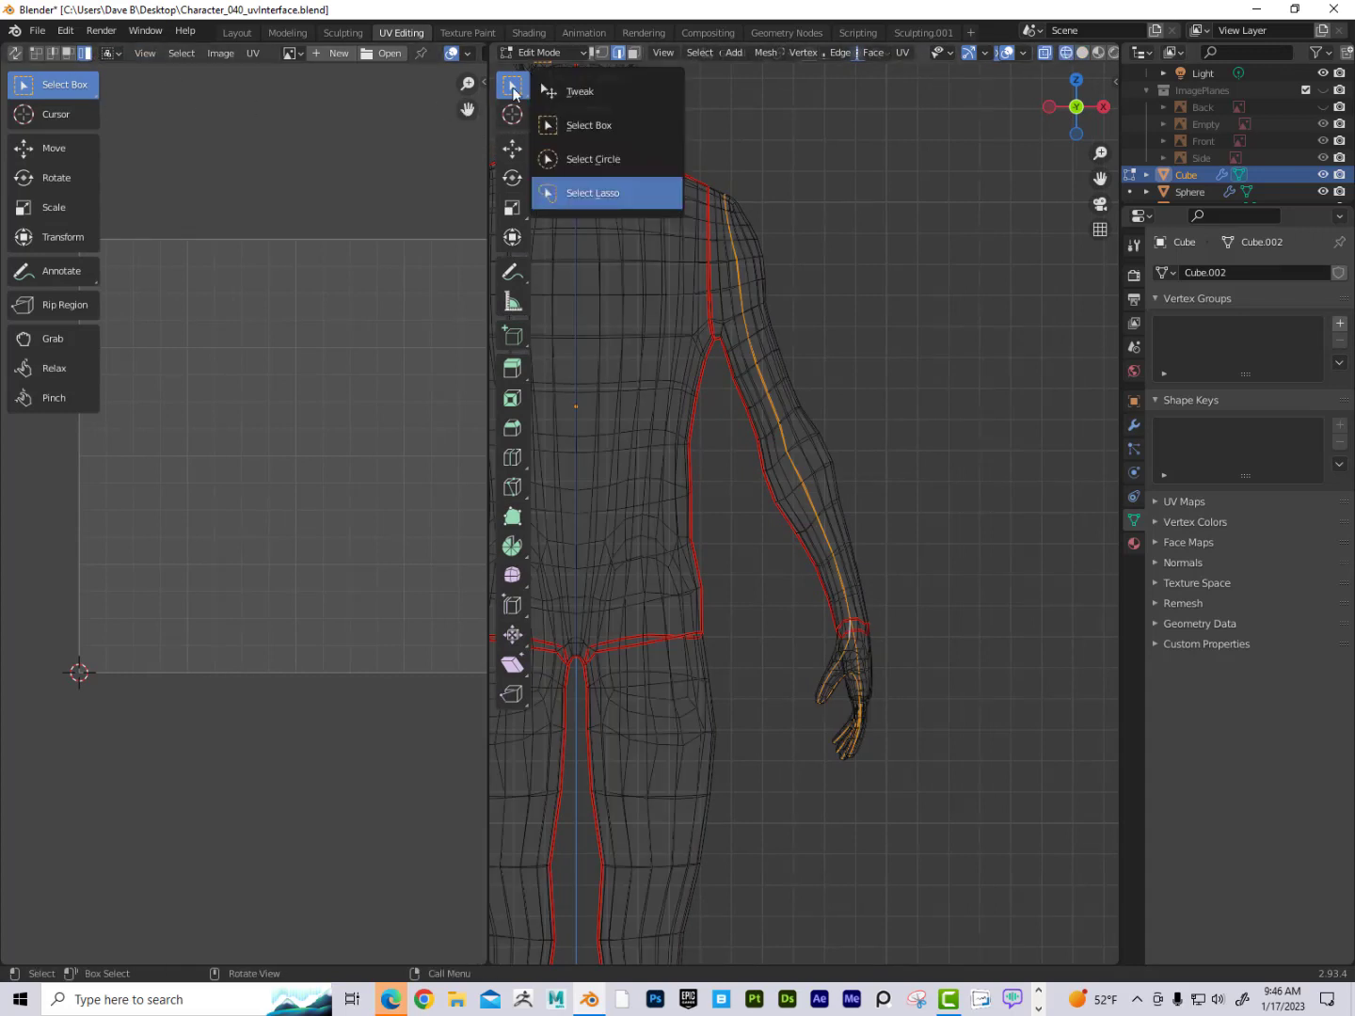
pyautogui.click(585, 95)
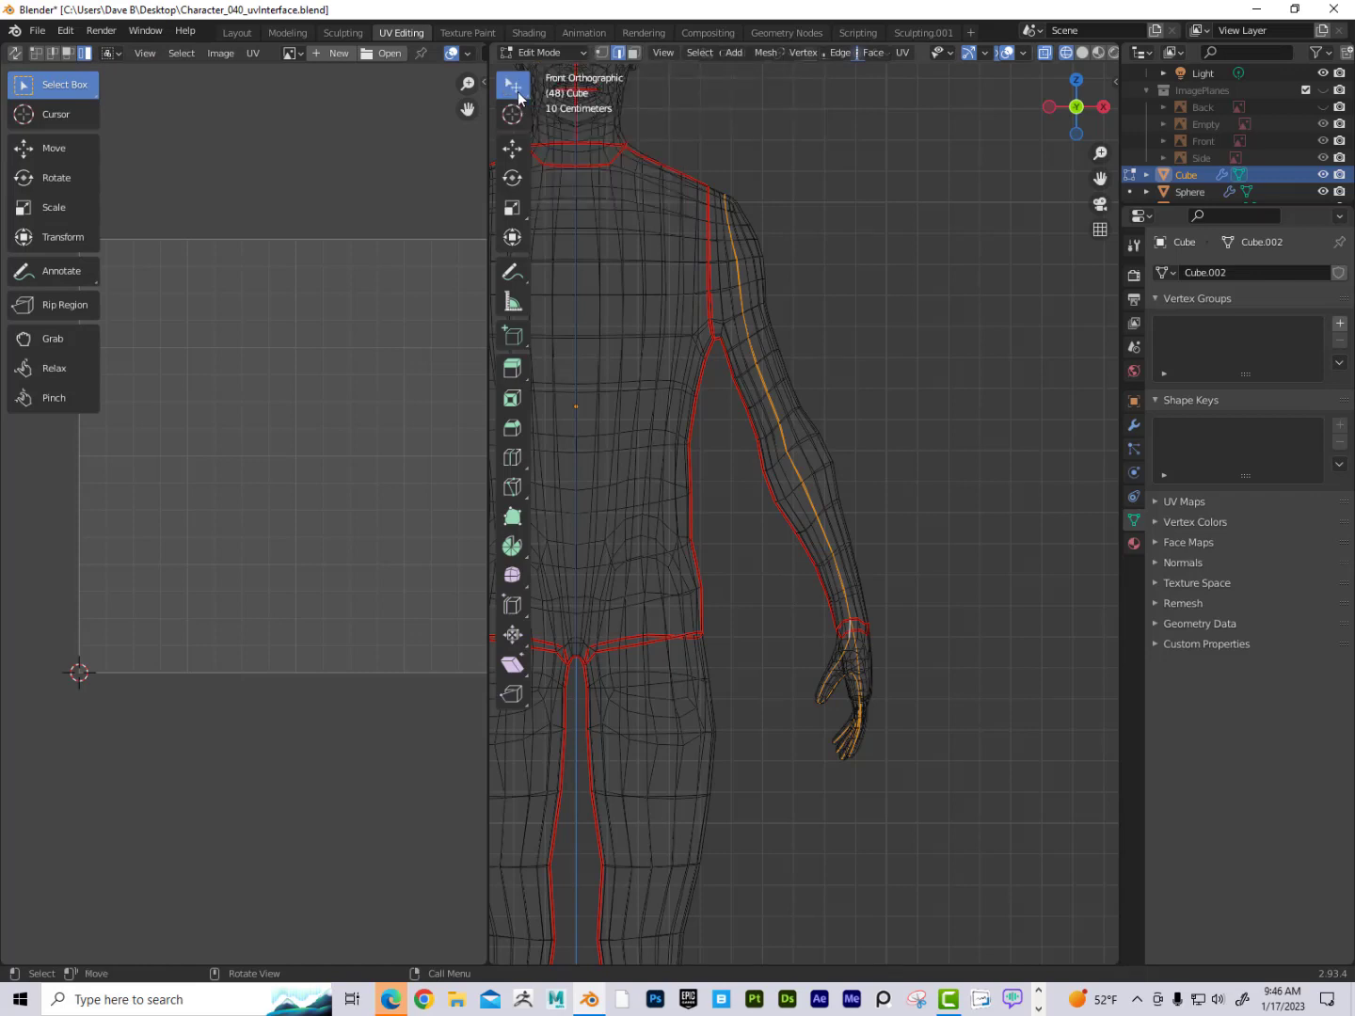
pyautogui.click(512, 84)
pyautogui.click(580, 123)
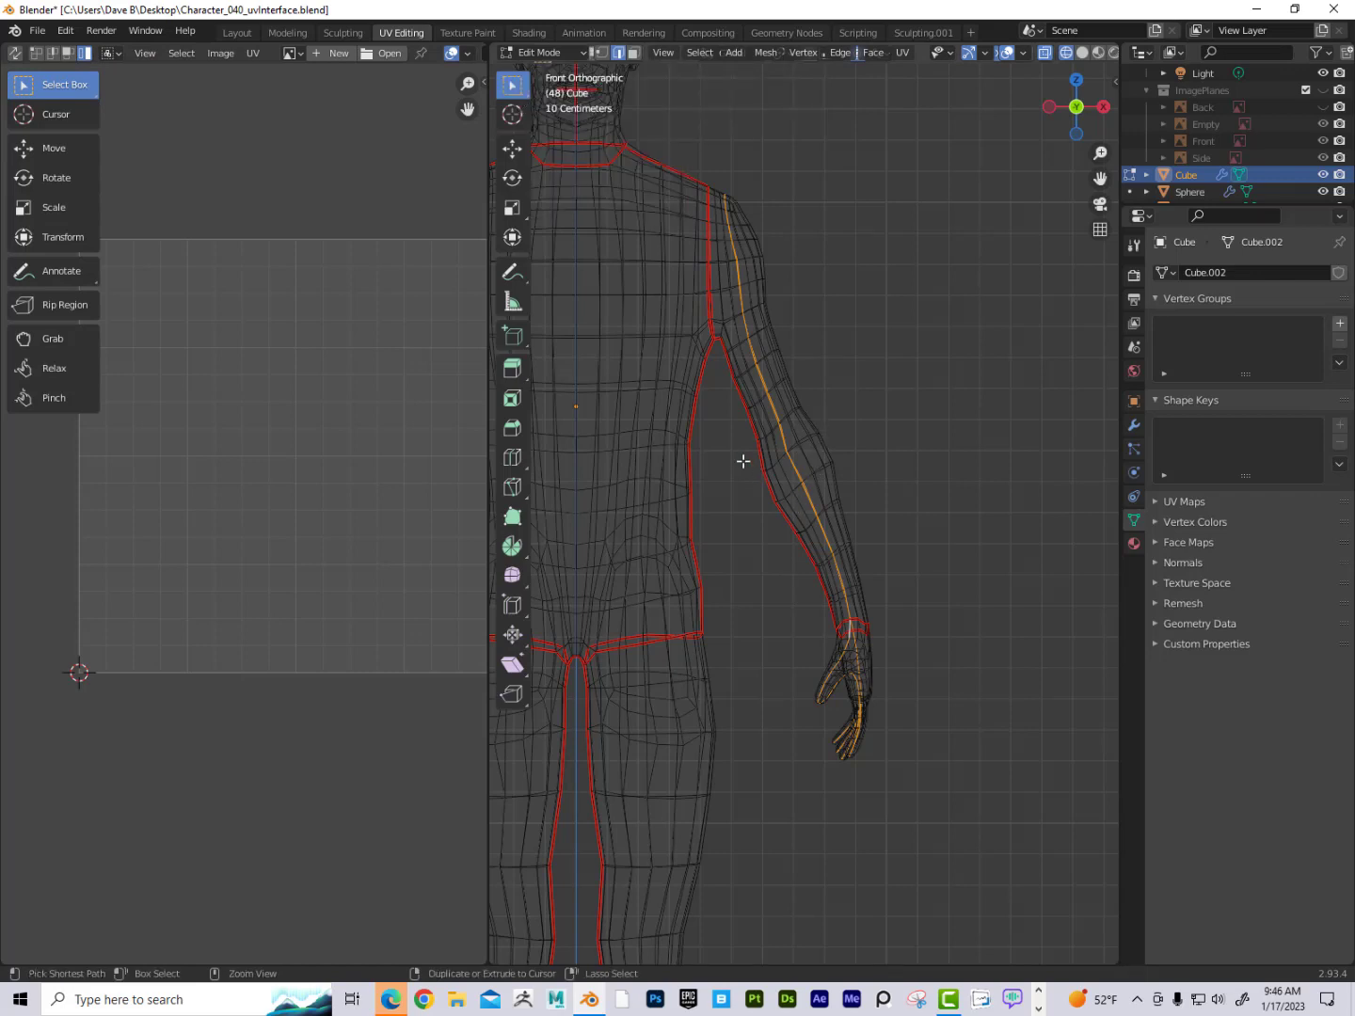
# Deselect the loop edges above the wrist on the character's left arm and mark the remaining hand loop as a seam.
pyautogui.moveTo(734, 456); pyautogui.dragTo(982, 612)
pyautogui.keyDown('ctrl'); pyautogui.moveTo(812, 556); pyautogui.dragTo(963, 624); pyautogui.keyUp('ctrl')
pyautogui.keyDown('ctrl'); pyautogui.moveTo(719, 179); pyautogui.dragTo(847, 457); pyautogui.keyUp('ctrl')
pyautogui.keyDown('ctrl'); pyautogui.click(890, 483); pyautogui.keyUp('ctrl')
pyautogui.keyDown('ctrl'); pyautogui.moveTo(760, 413); pyautogui.dragTo(947, 617); pyautogui.keyUp('ctrl')
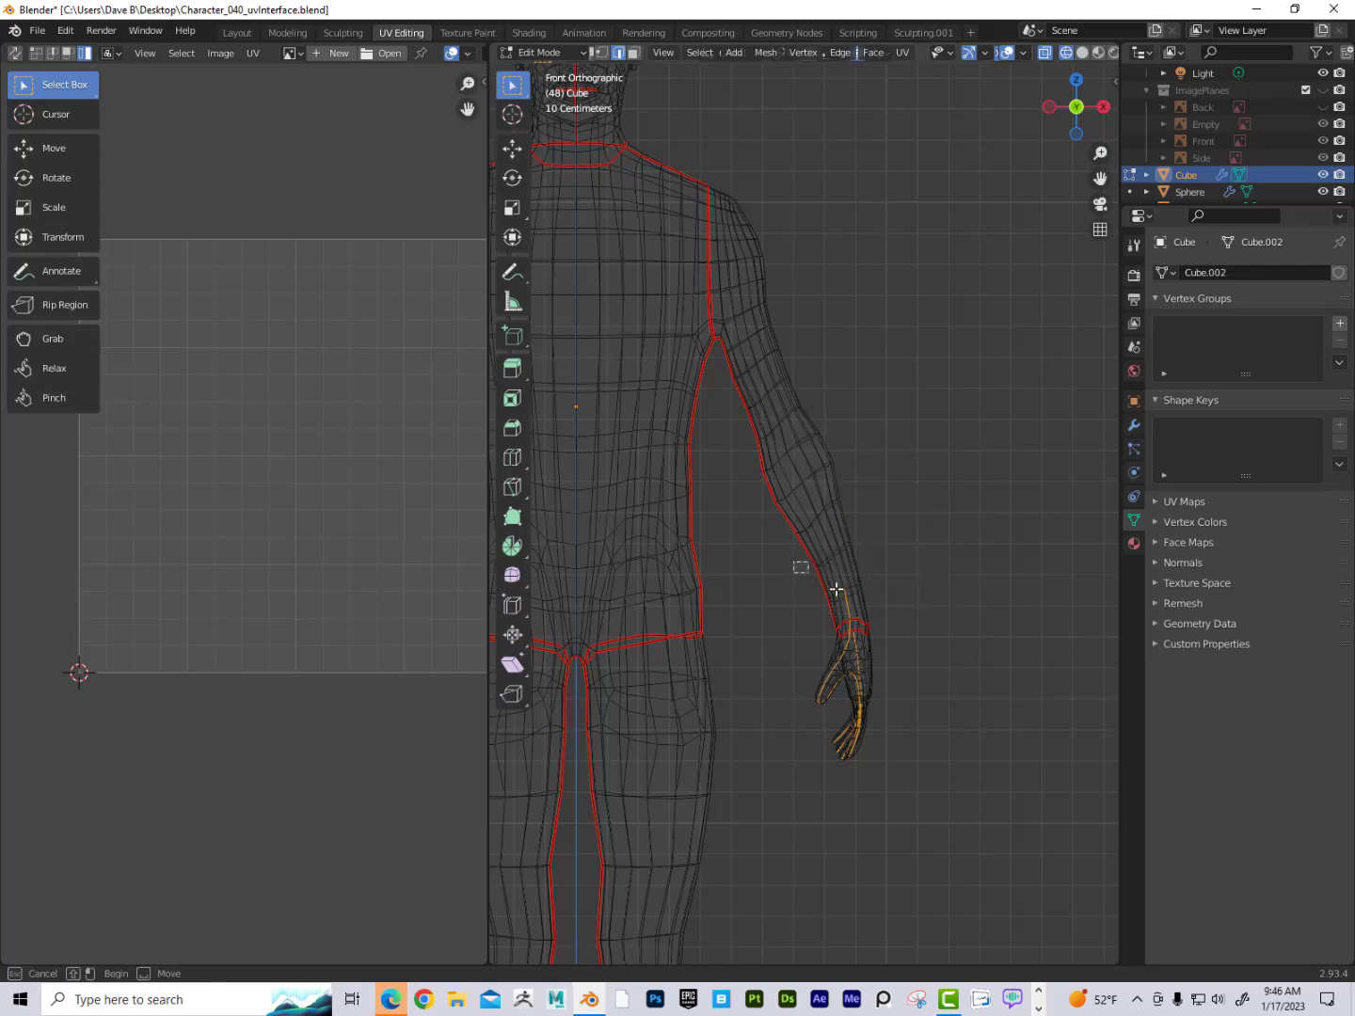
pyautogui.keyDown('ctrl'); pyautogui.moveTo(837, 589); pyautogui.dragTo(919, 614); pyautogui.keyUp('ctrl')
pyautogui.moveTo(919, 615); pyautogui.dragTo(871, 560, button='middle')
pyautogui.press('q')
pyautogui.click(972, 632)
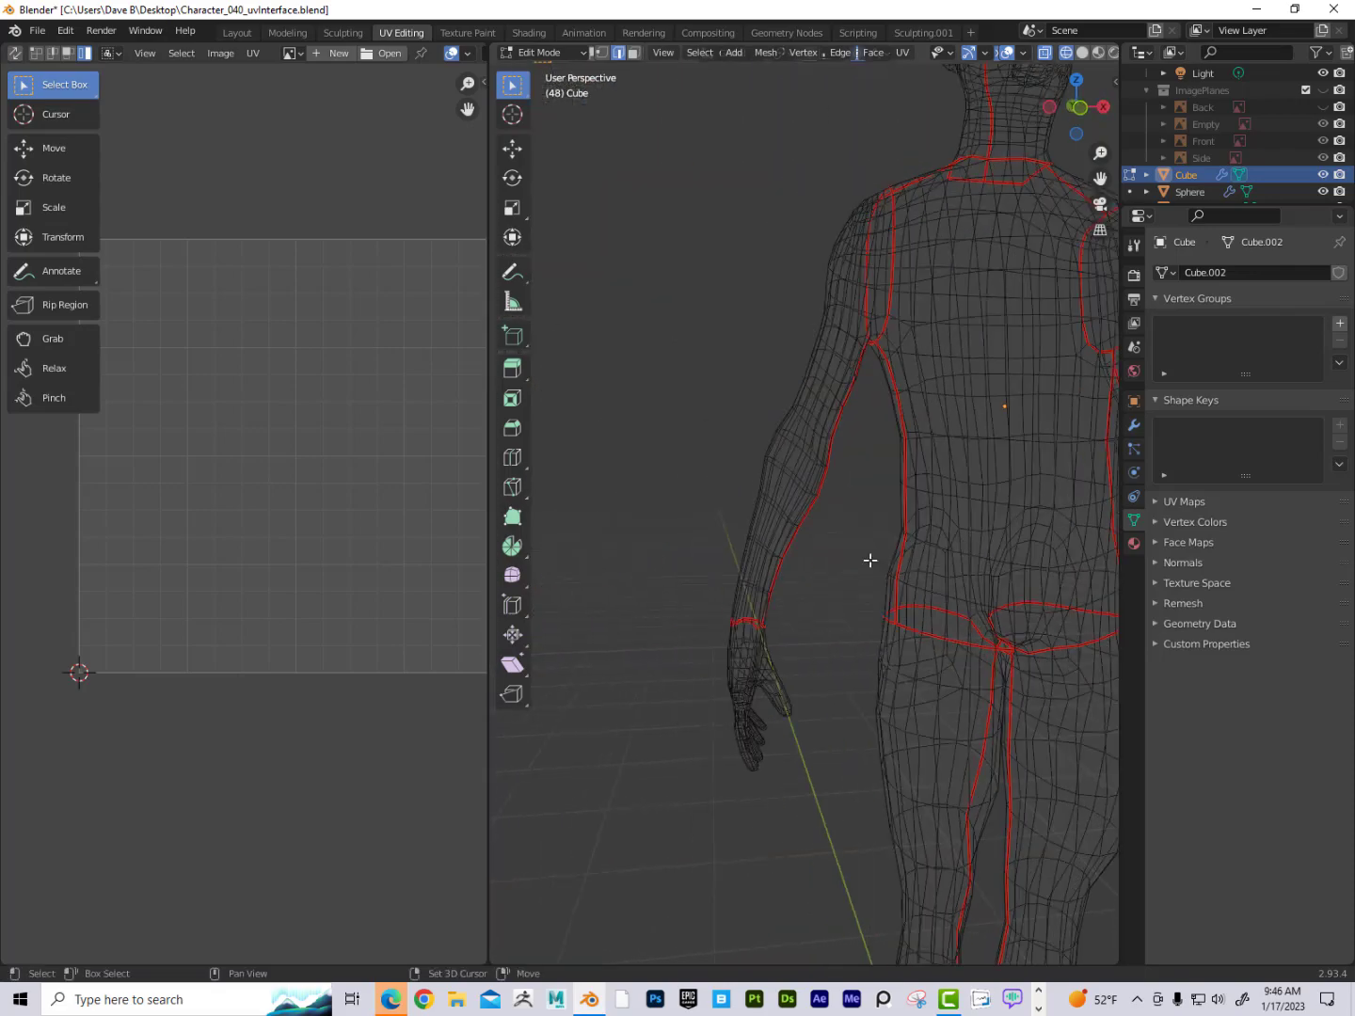
# Select the lengthwise edge loop down the front of the character's right arm and show it in front orthographic wireframe.
pyautogui.click(1072, 108)
pyautogui.moveTo(763, 629); pyautogui.dragTo(892, 448, button='middle')
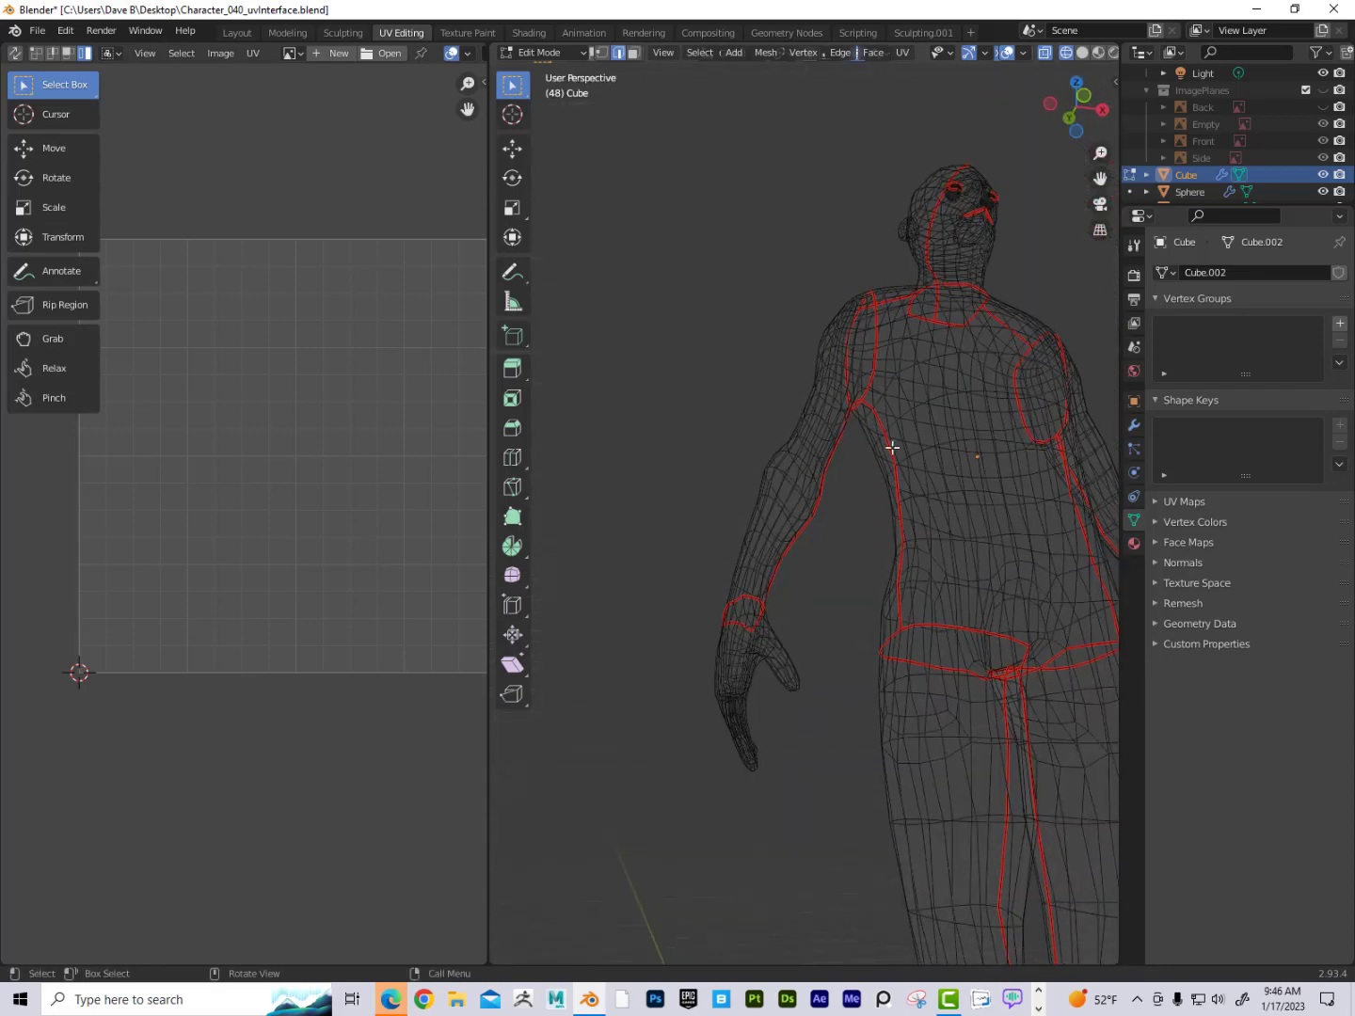
pyautogui.click(1082, 56)
pyautogui.moveTo(787, 585); pyautogui.dragTo(748, 629, button='middle')
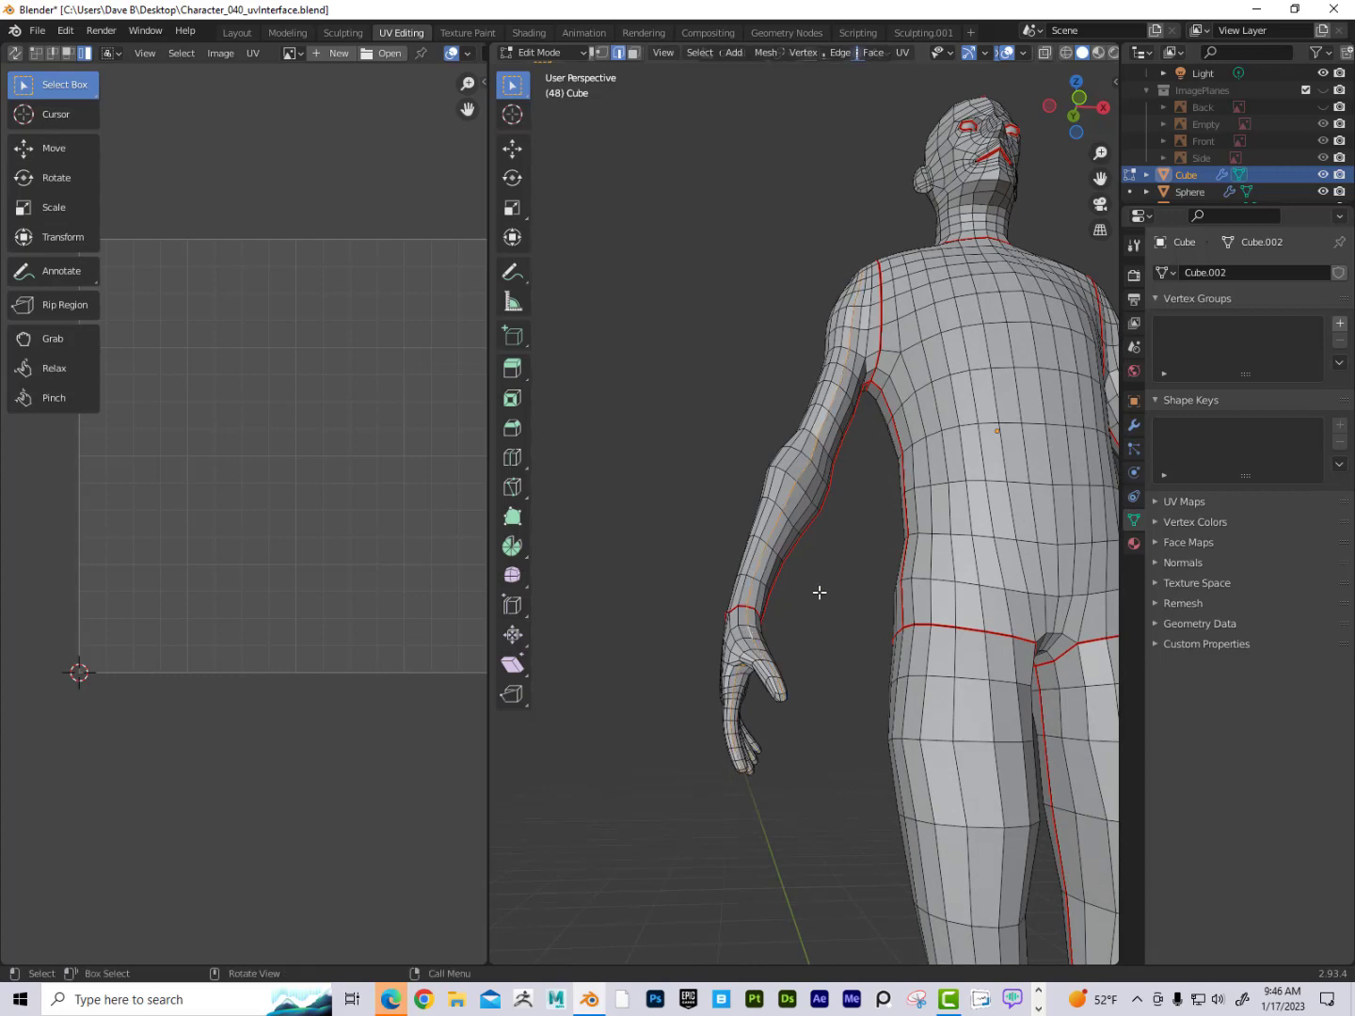
pyautogui.click(1080, 99)
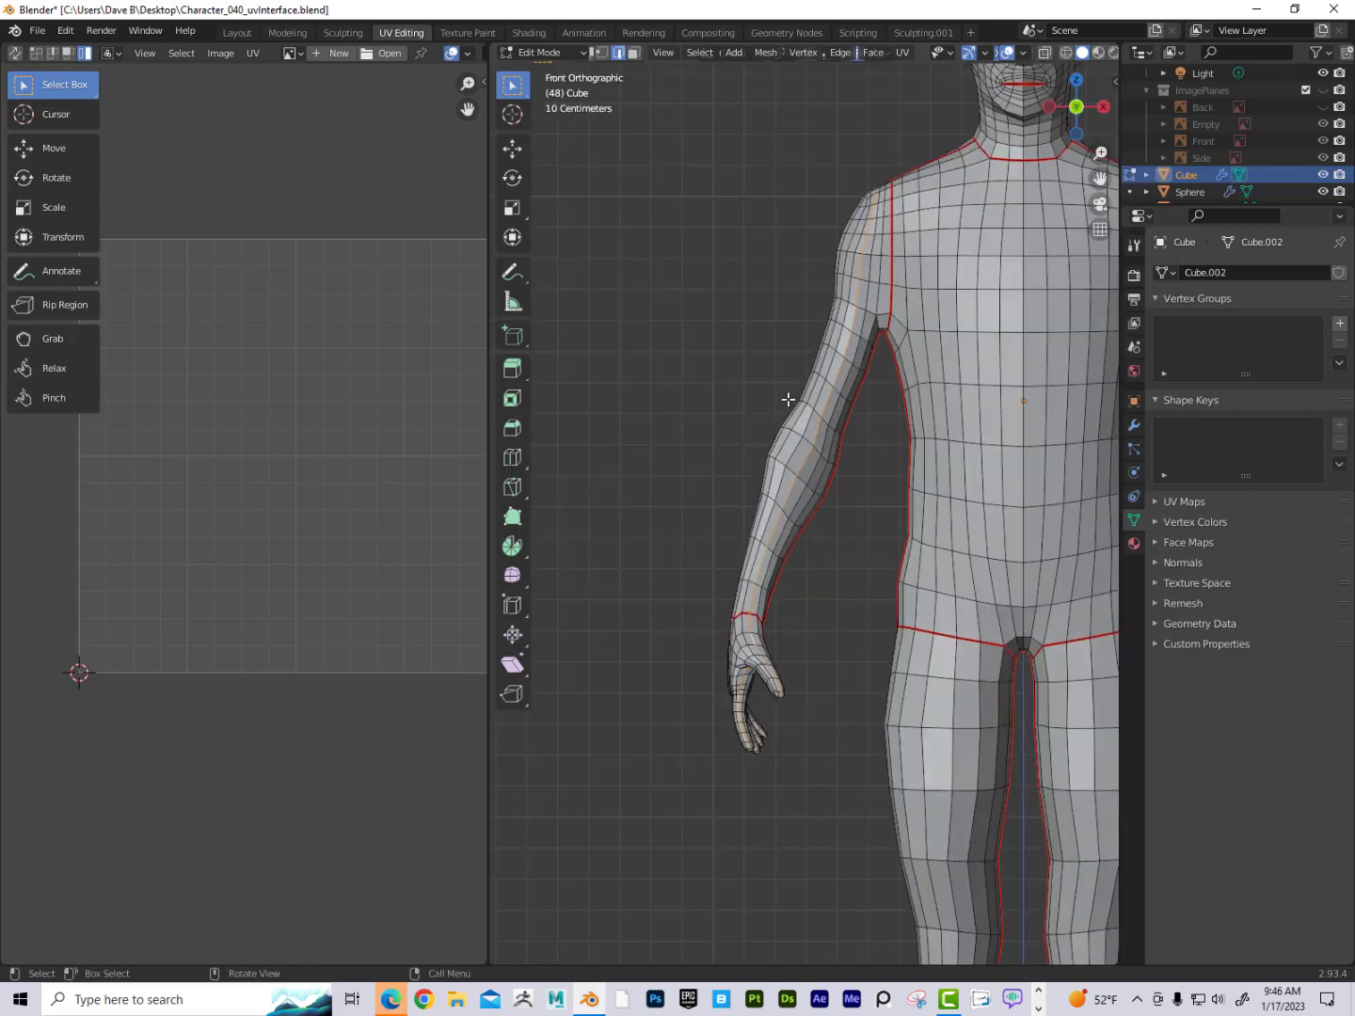
pyautogui.click(1067, 54)
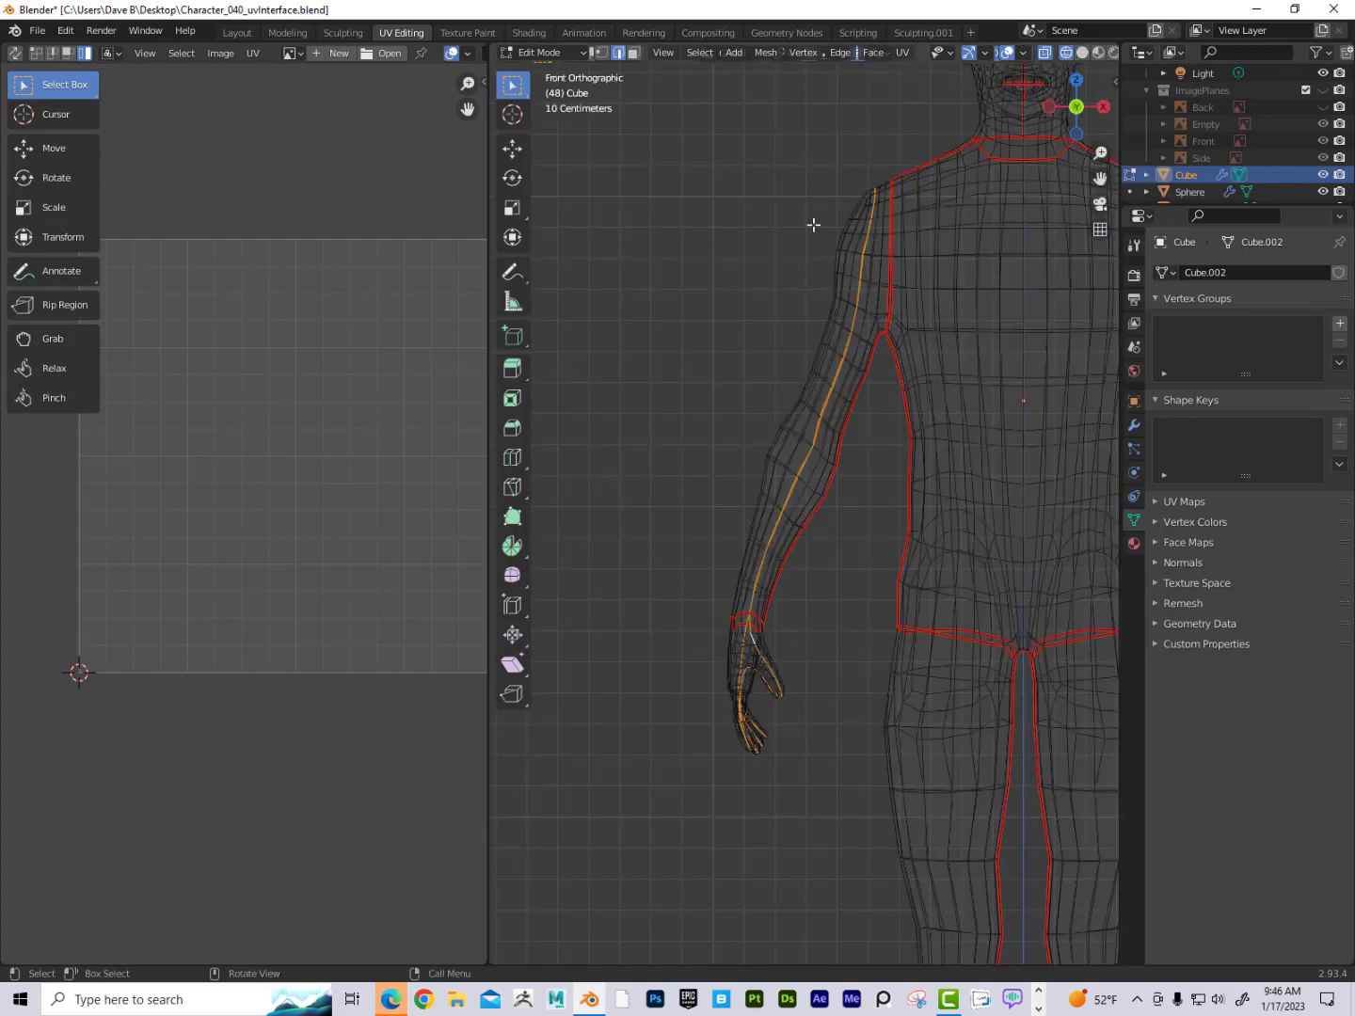
# Deselect the loop edges above the wrist on the character's right arm and mark the remaining hand loop as a seam.
pyautogui.moveTo(652, 253); pyautogui.dragTo(905, 613)
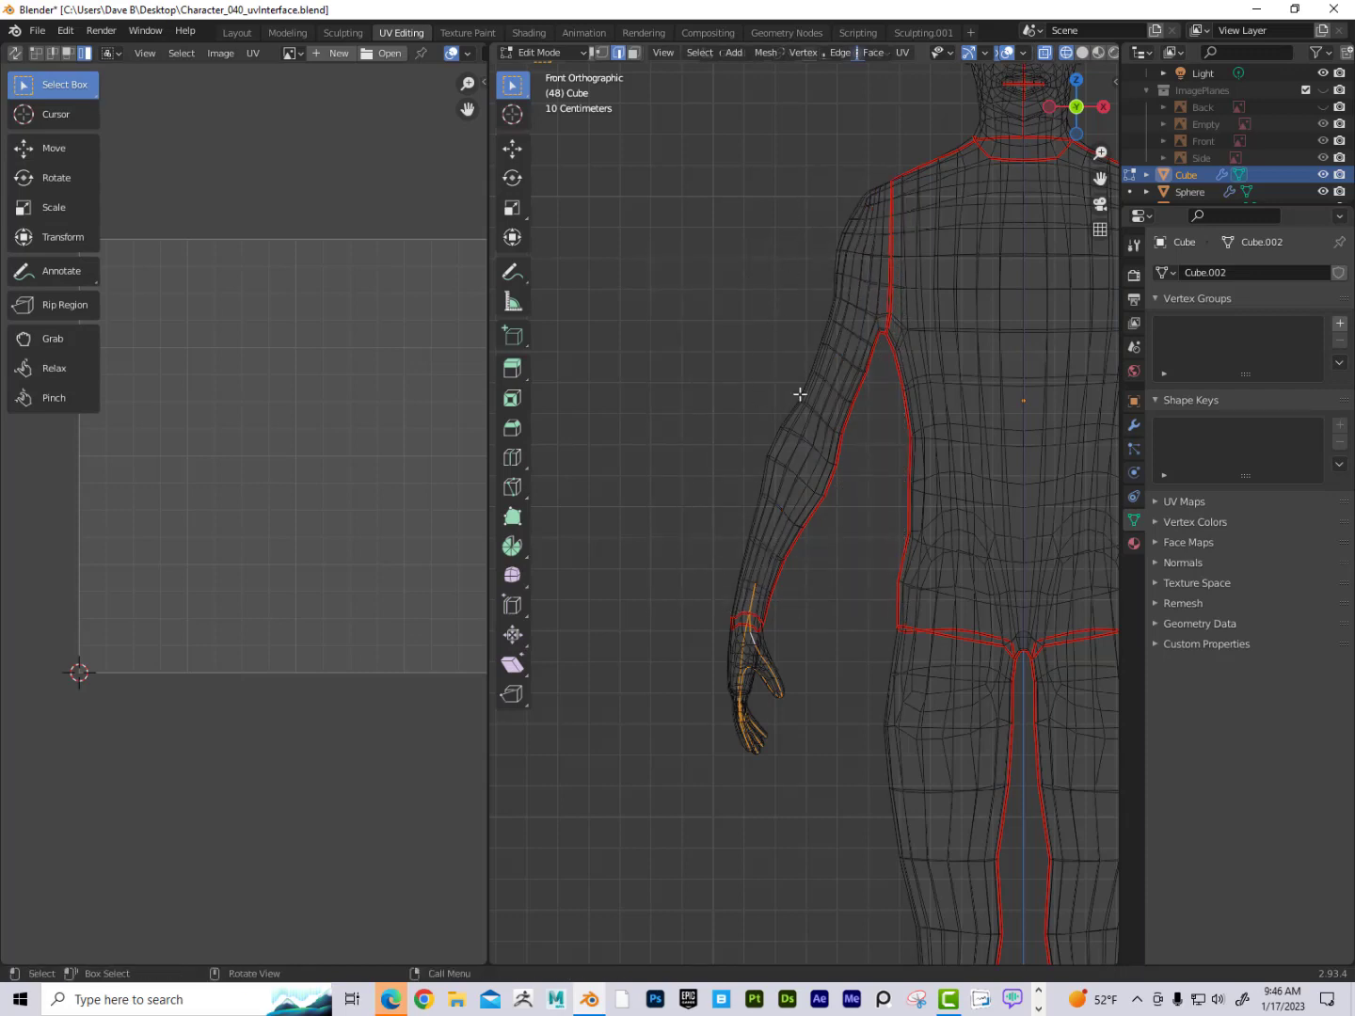
pyautogui.moveTo(704, 531); pyautogui.dragTo(805, 590)
pyautogui.moveTo(804, 590); pyautogui.dragTo(837, 596, button='middle')
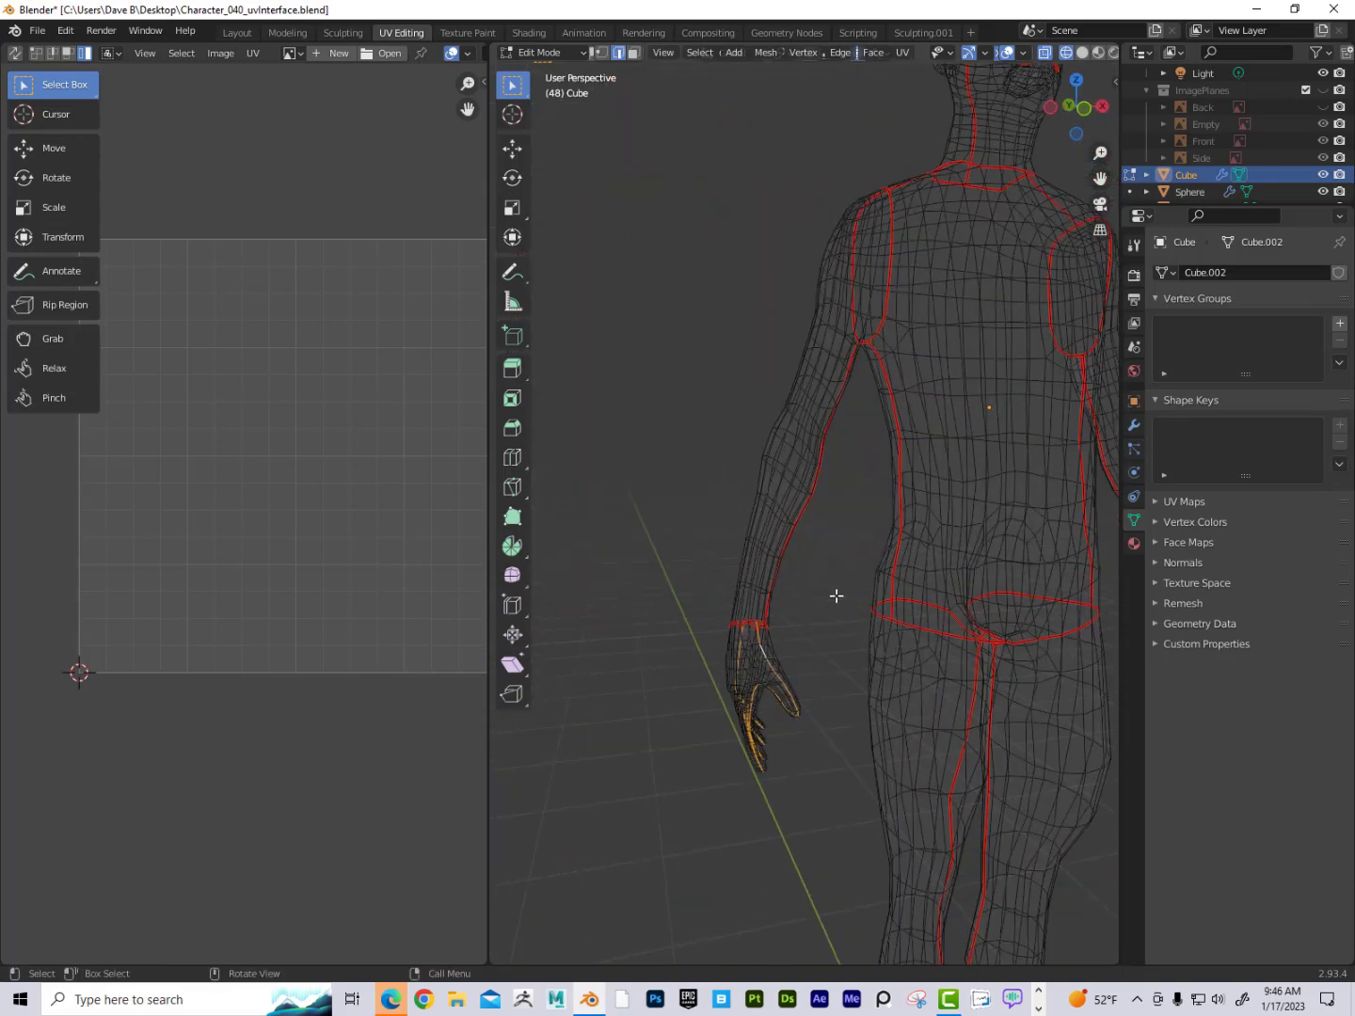
pyautogui.press('q')
pyautogui.click(834, 591)
# Select the entire character mesh and unwrap it along the marked seams.
pyautogui.scroll(-4, 809, 539)
pyautogui.moveTo(817, 521); pyautogui.dragTo(773, 503, button='middle')
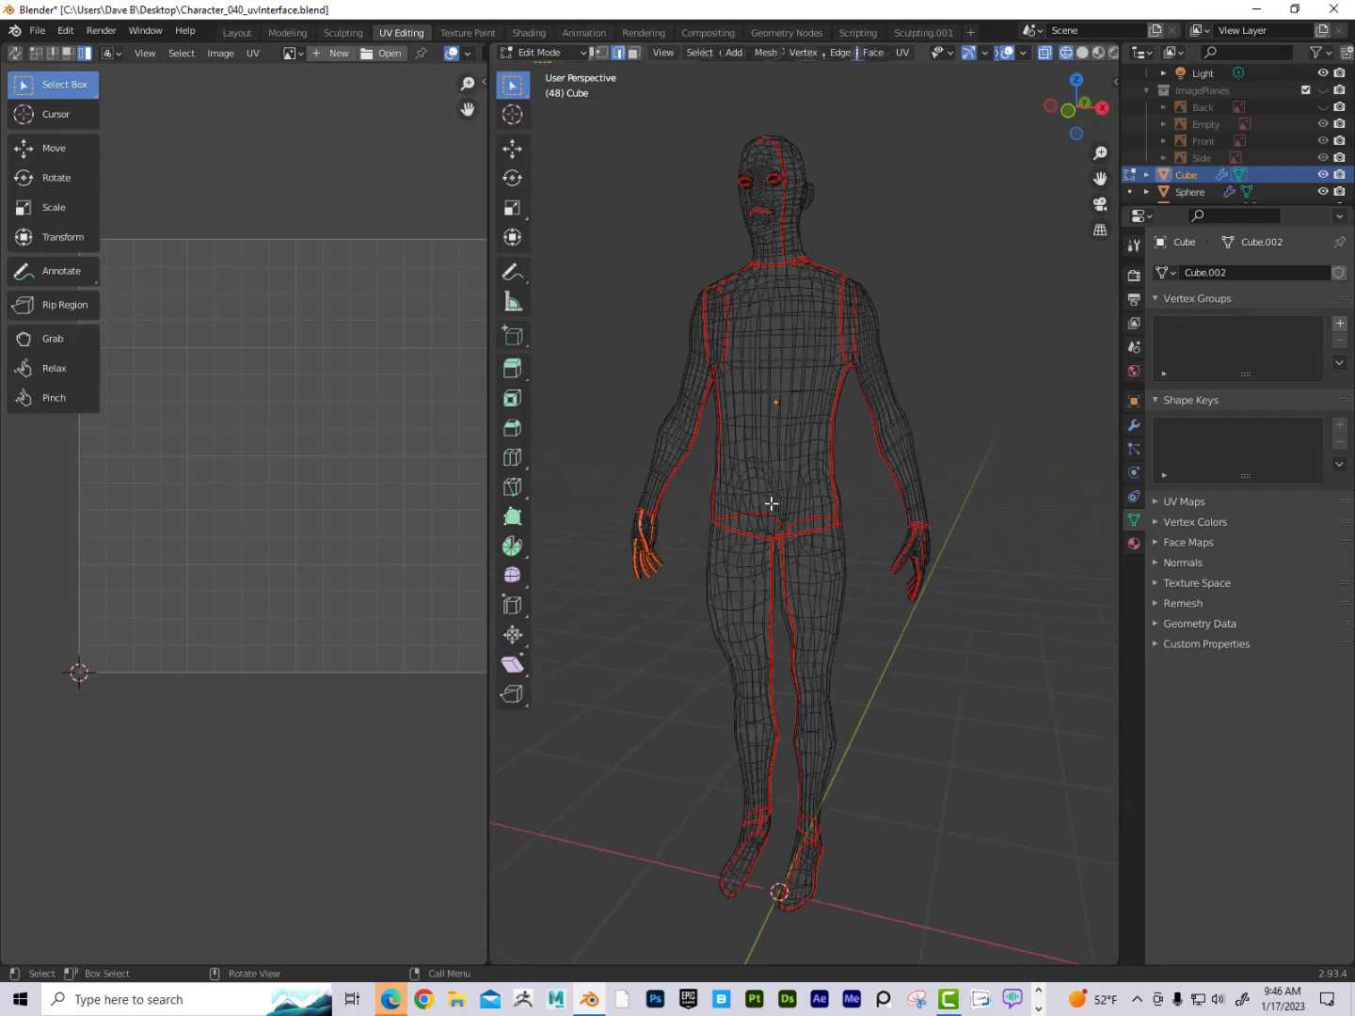
pyautogui.press('a')
pyautogui.press('u')
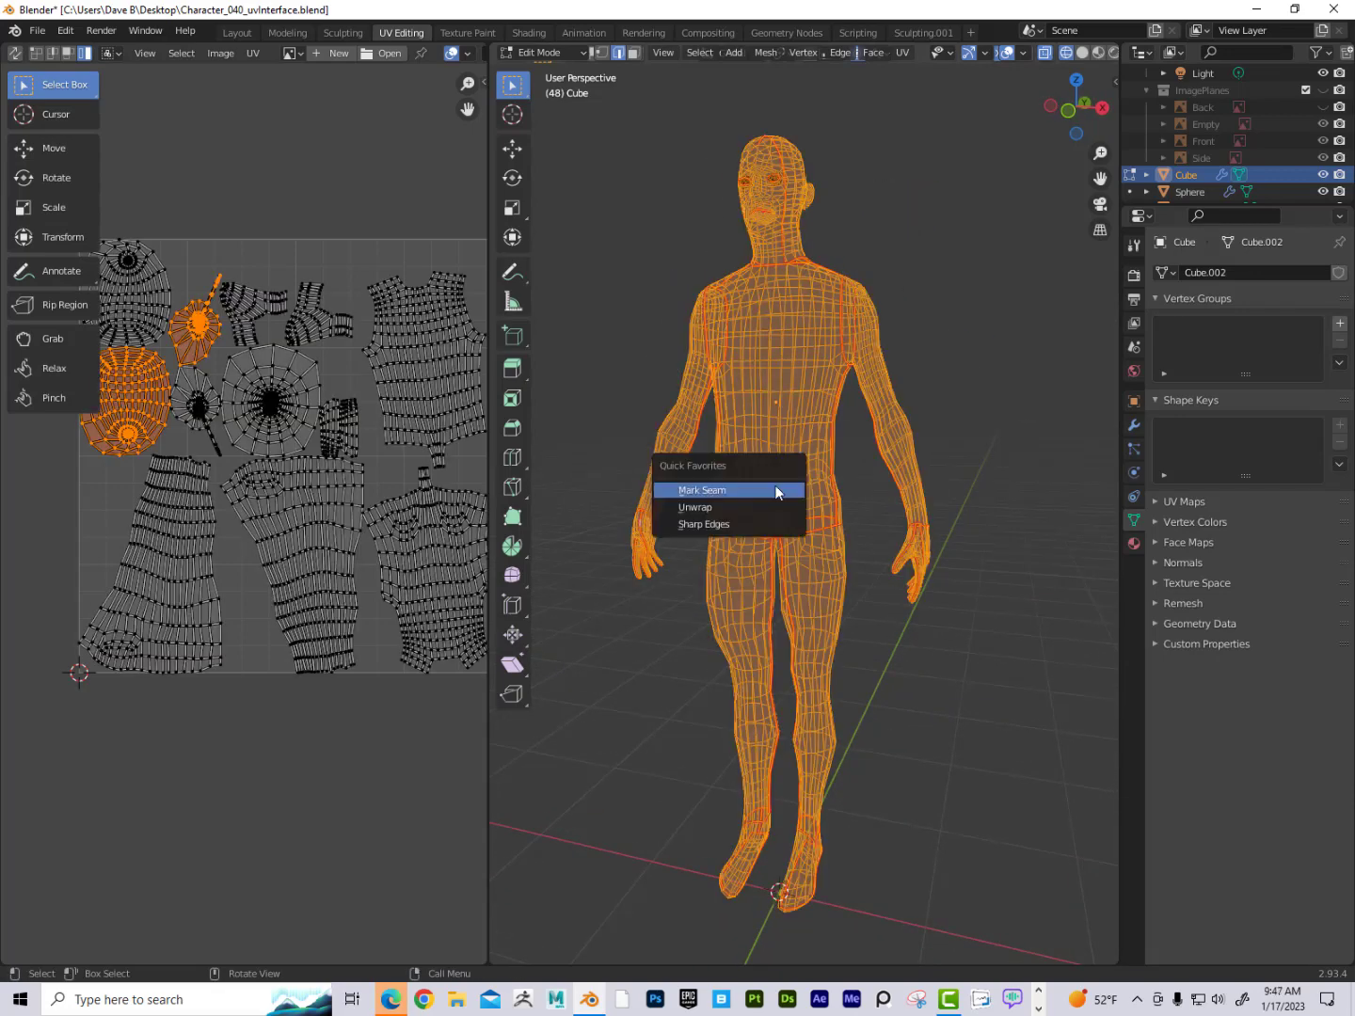
pyautogui.click(773, 507)
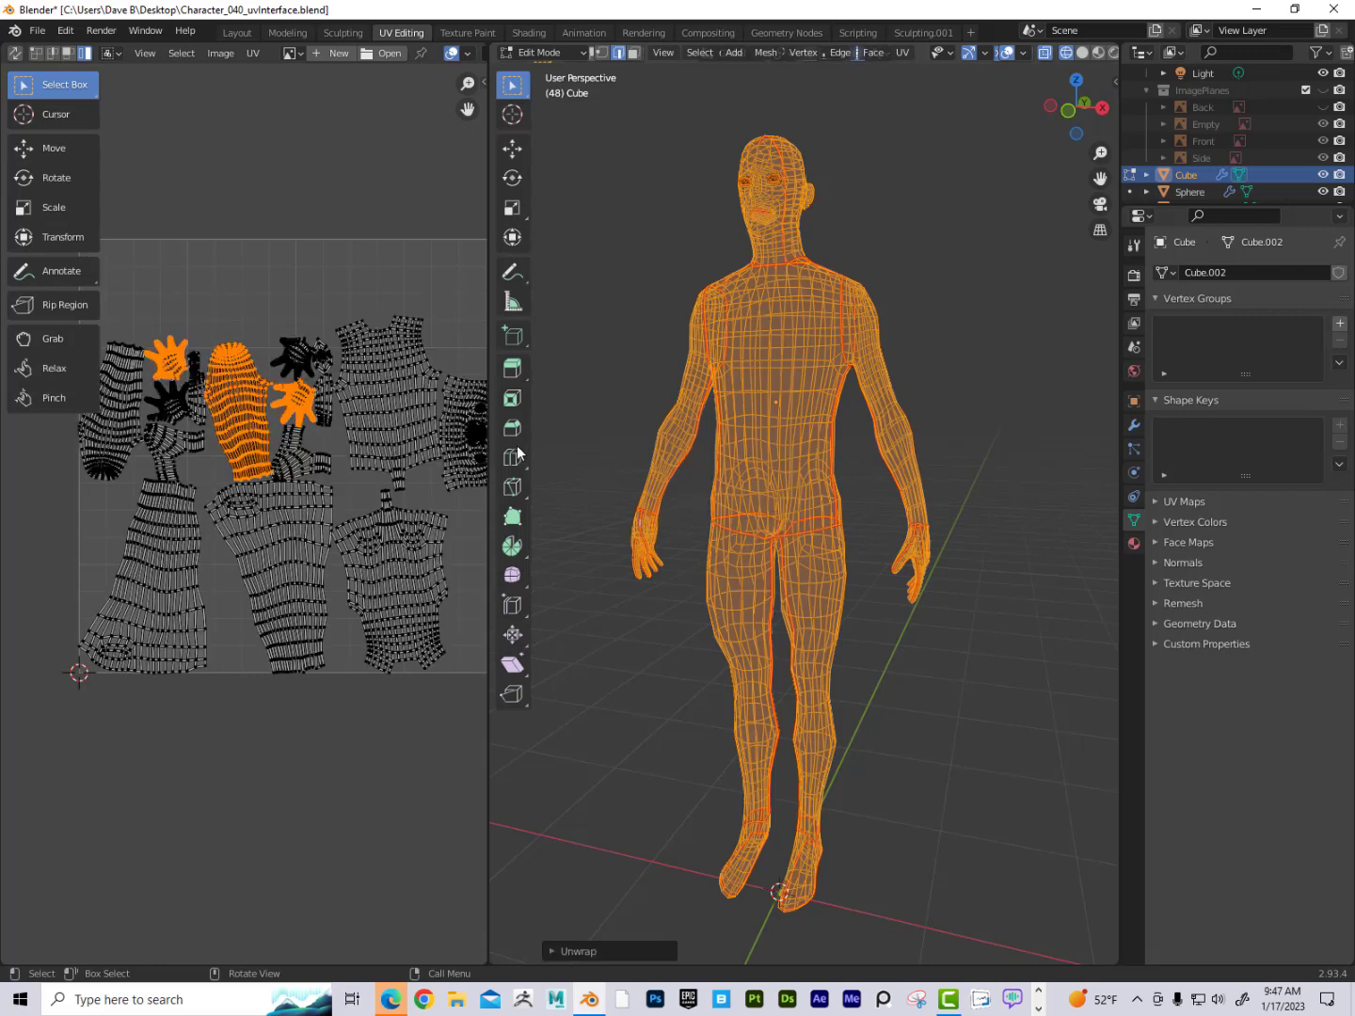
# Widen the UV editor to show the full layout and select the upper of the two torso islands.
pyautogui.moveTo(488, 379); pyautogui.dragTo(600, 382)
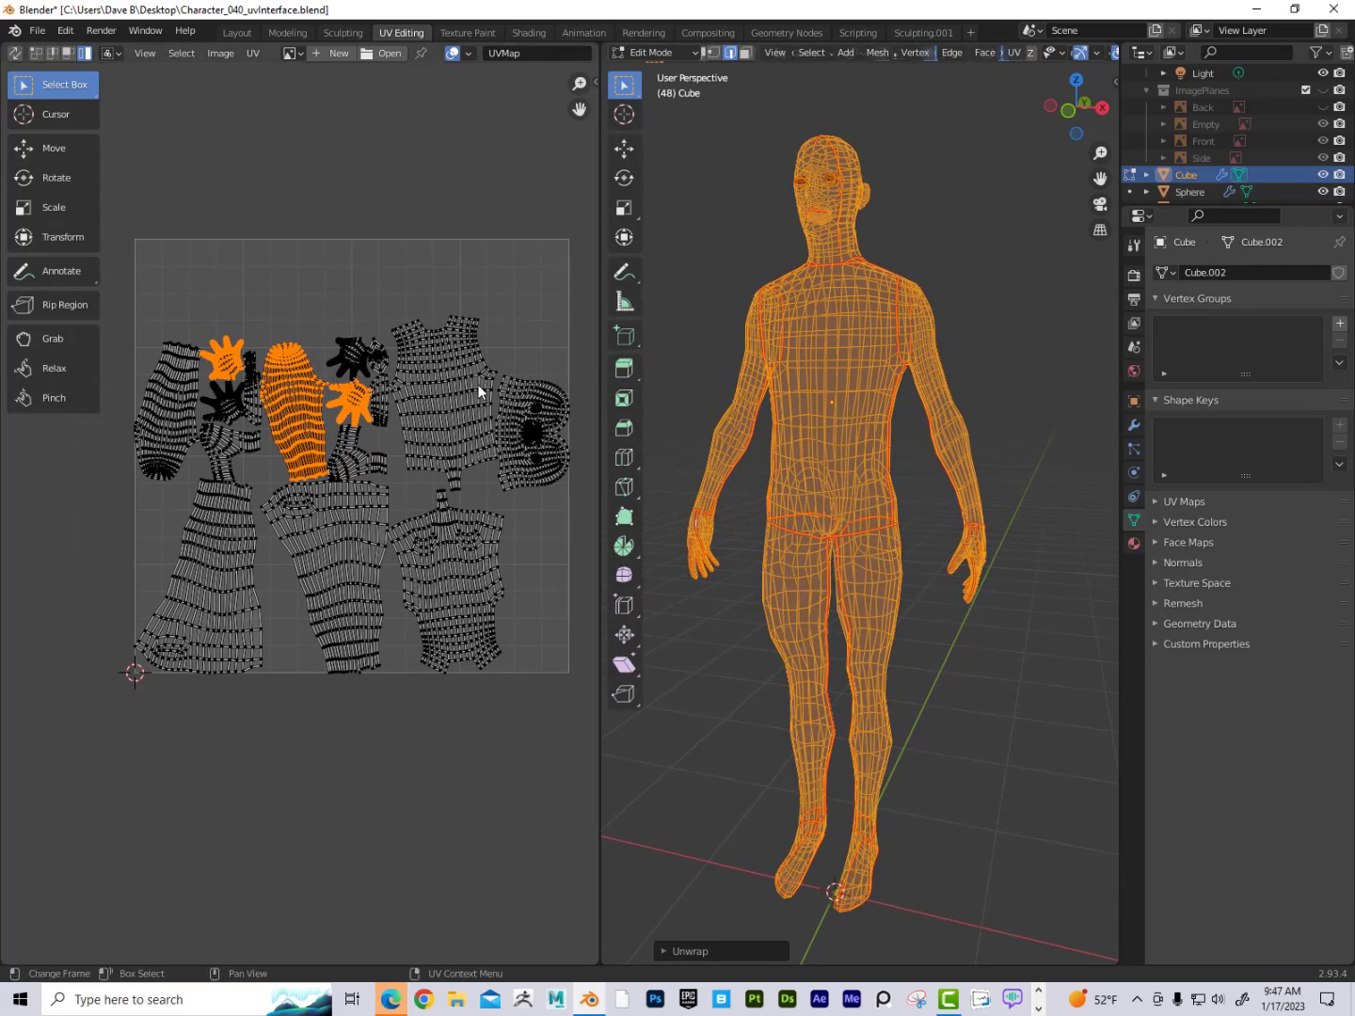
pyautogui.click(508, 340)
pyautogui.scroll(2, 449, 355)
pyautogui.scroll(-2, 450, 349)
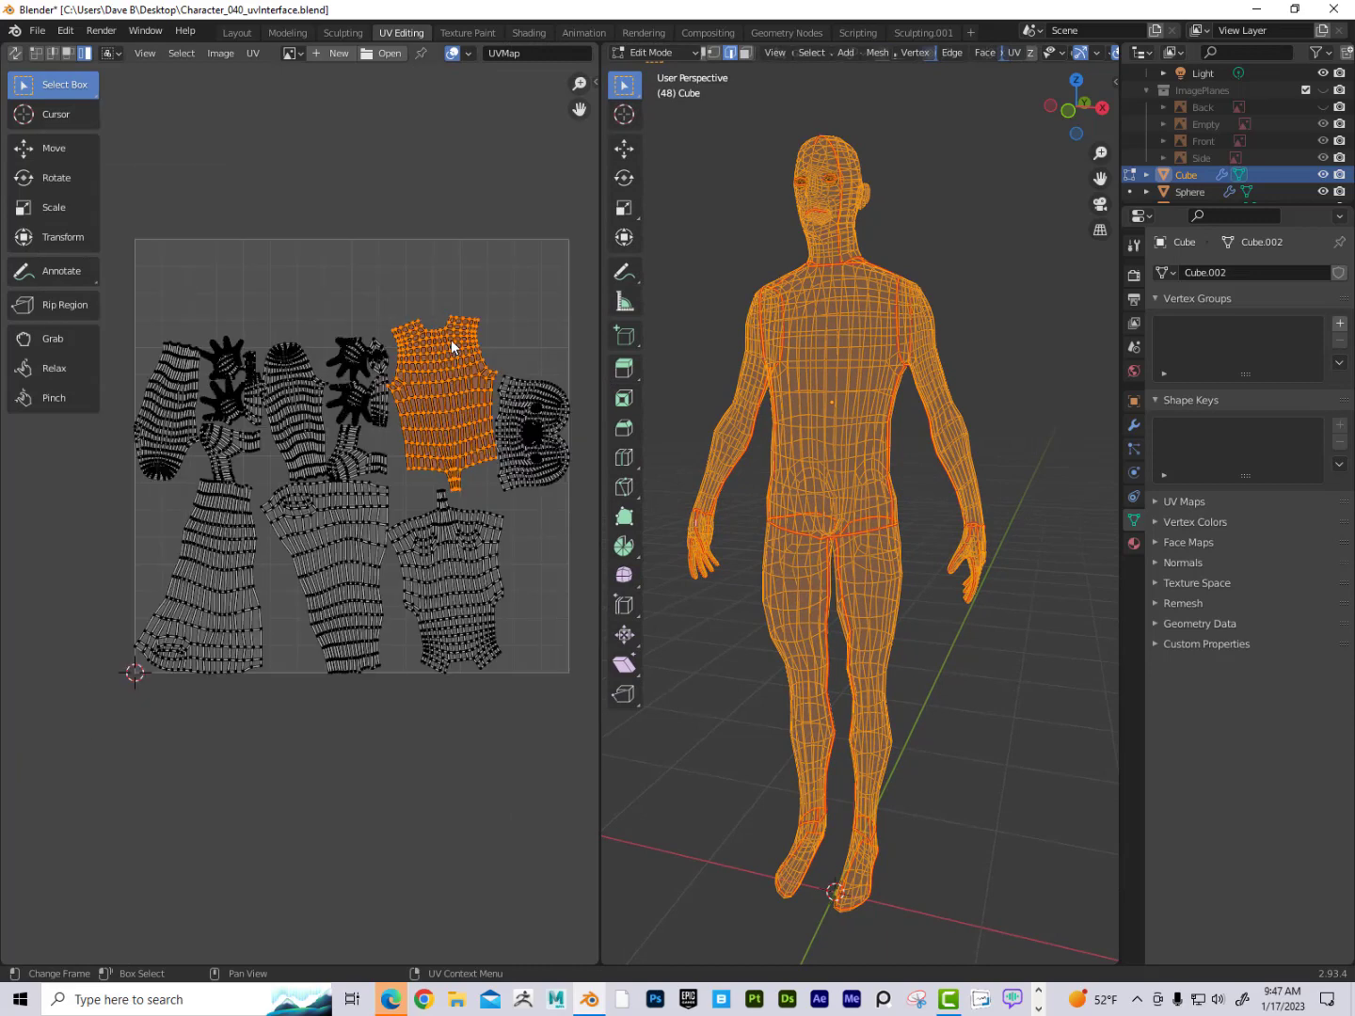